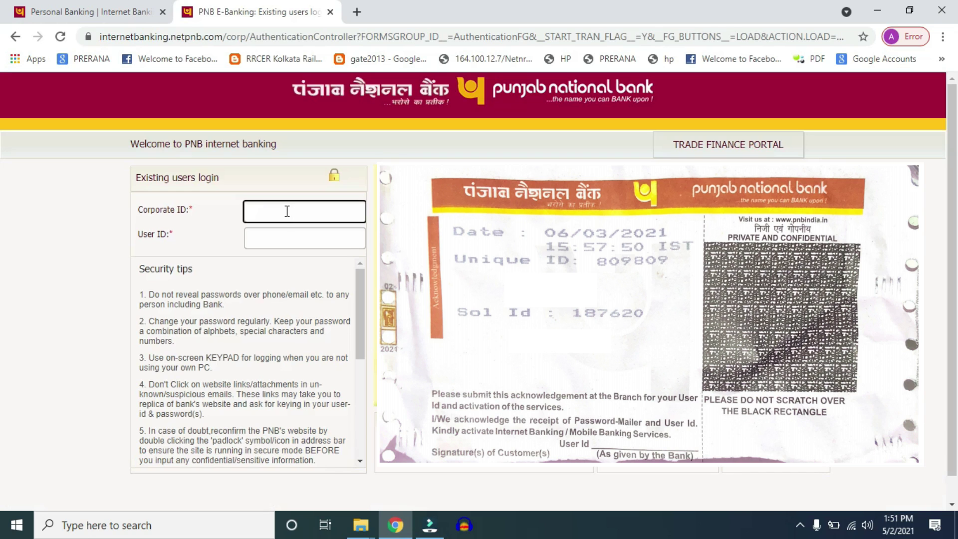
# Step: Enter the corporate ID and user ID on the existing-user login form and submit them
pyautogui.click(282, 240)
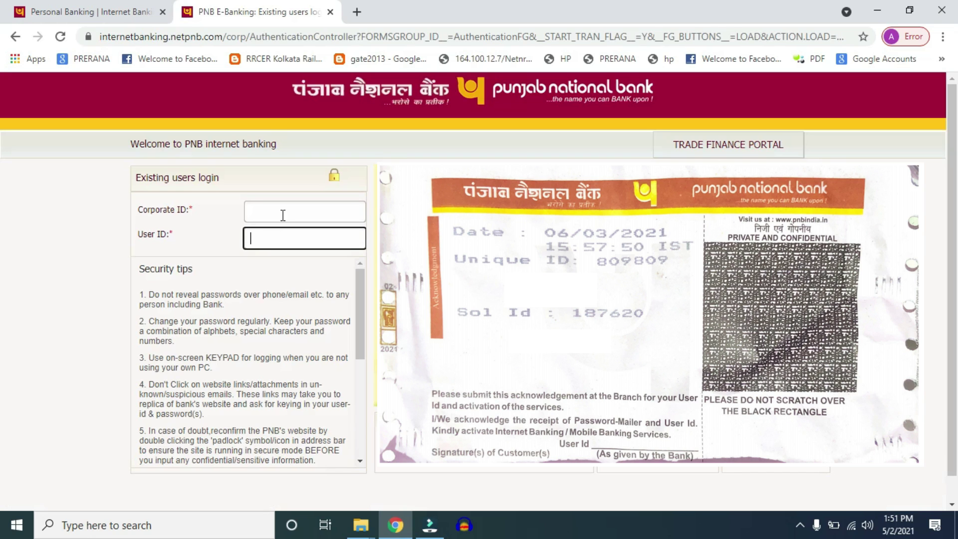
pyautogui.click(280, 213)
pyautogui.click(273, 236)
pyautogui.click(271, 215)
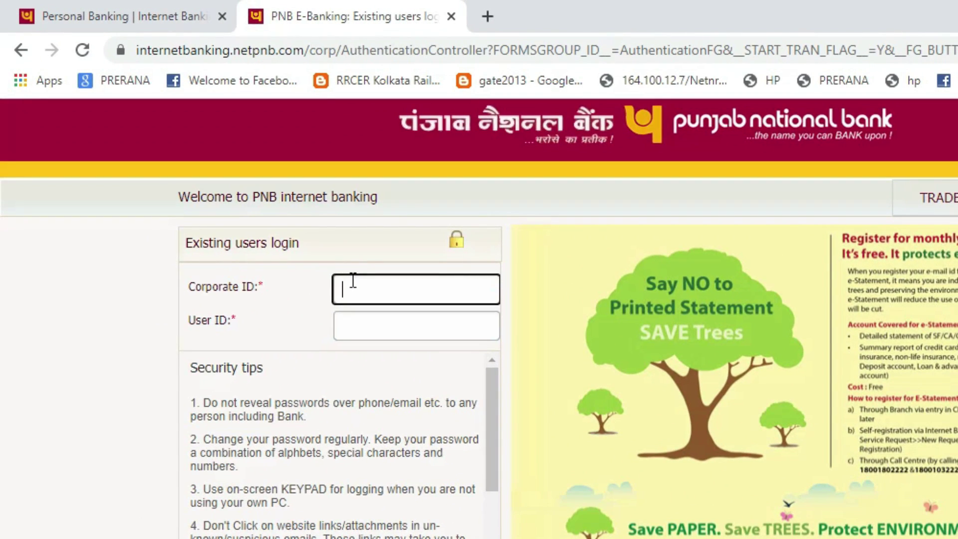
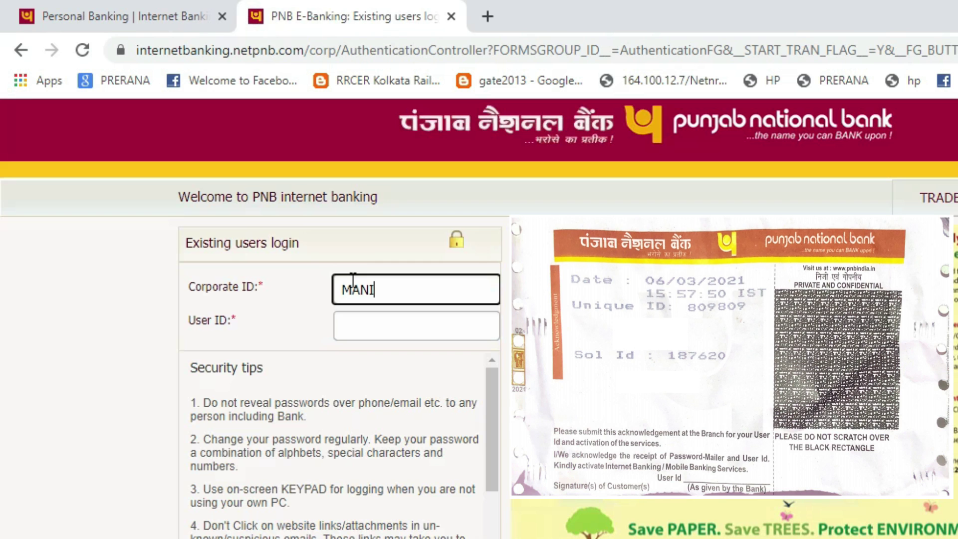
pyautogui.press('Tab')
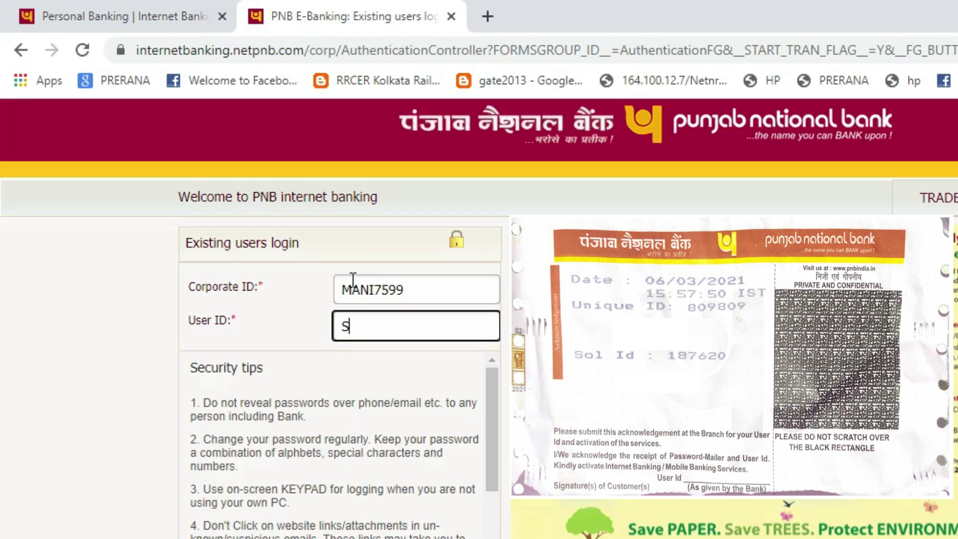
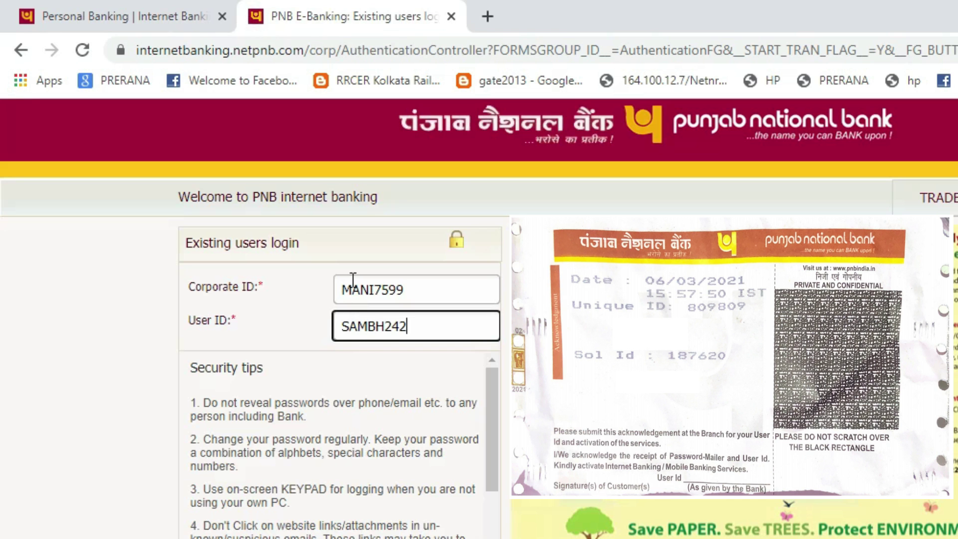
pyautogui.click(491, 499)
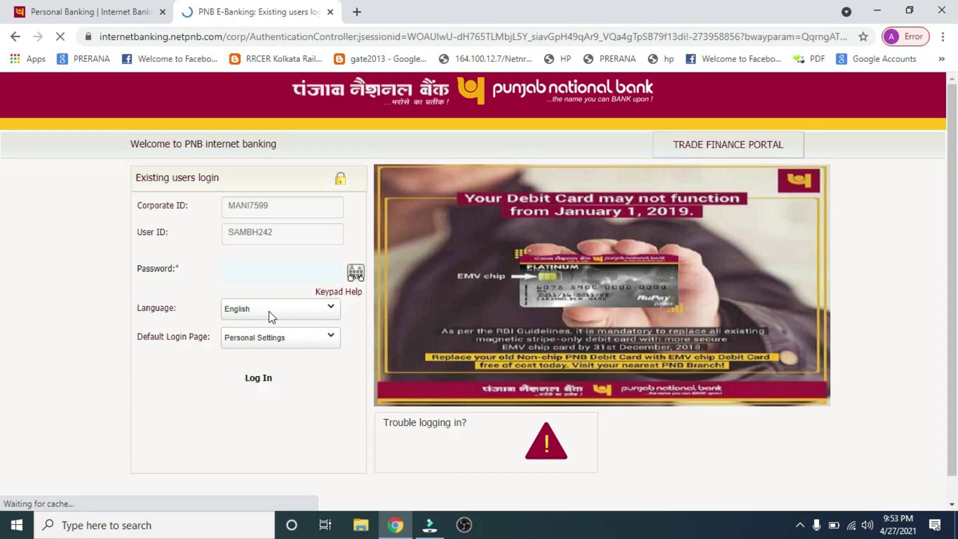
# Step: Log in with the account password
pyautogui.click(242, 275)
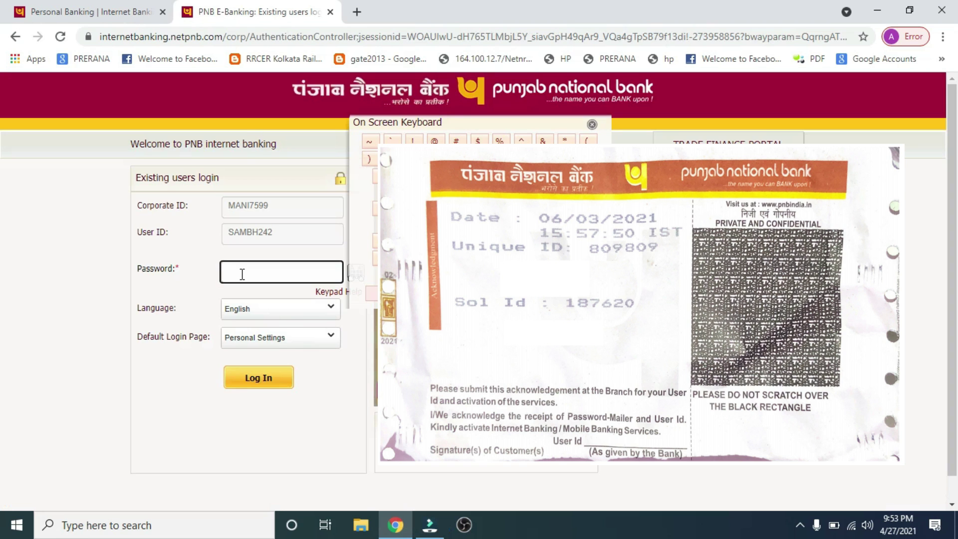
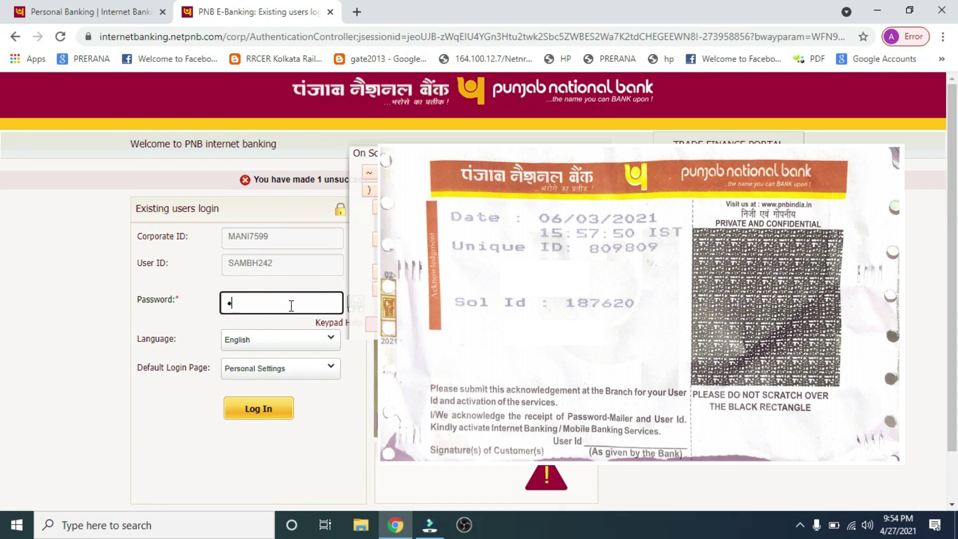
pyautogui.click(249, 410)
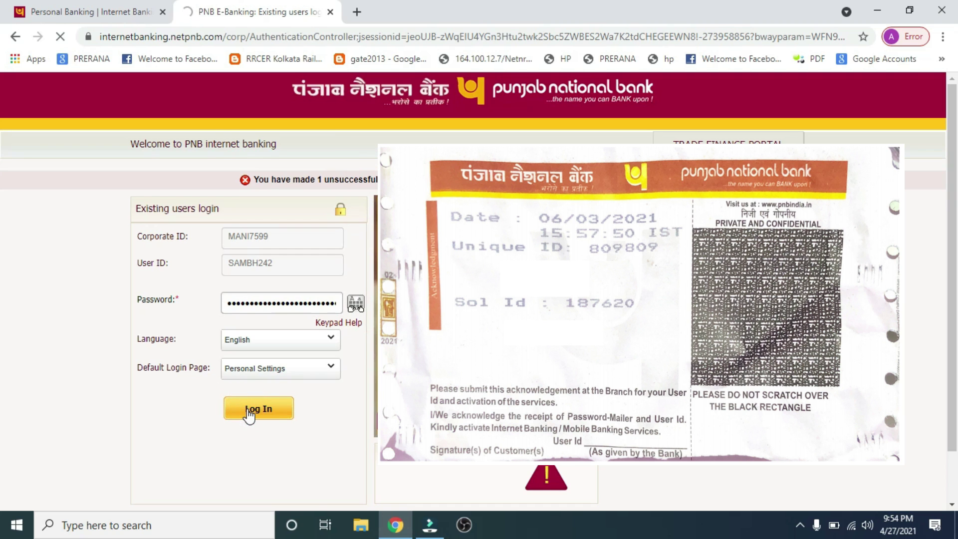
# Step: Agree to the internet banking terms and conditions
pyautogui.scroll(-20, 250, 409)
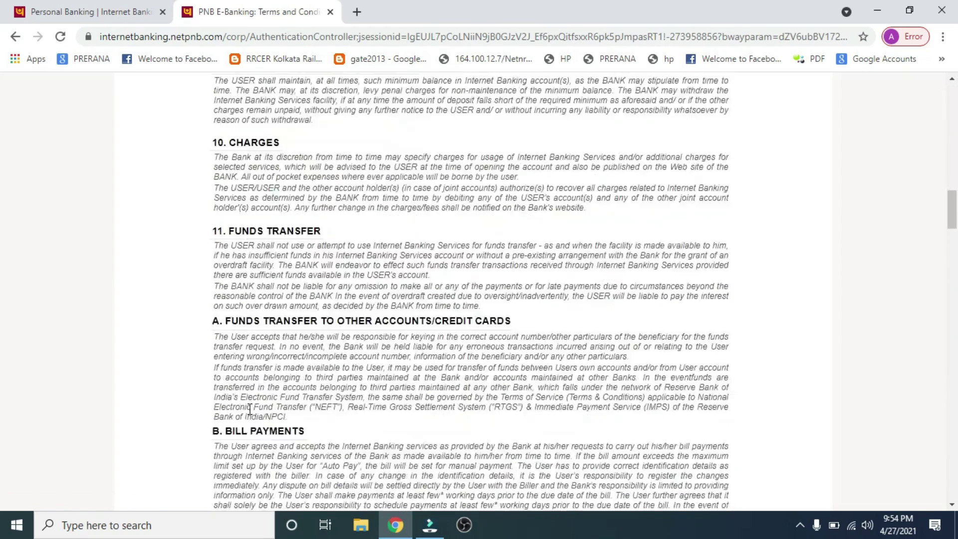
pyautogui.scroll(-20, 250, 409)
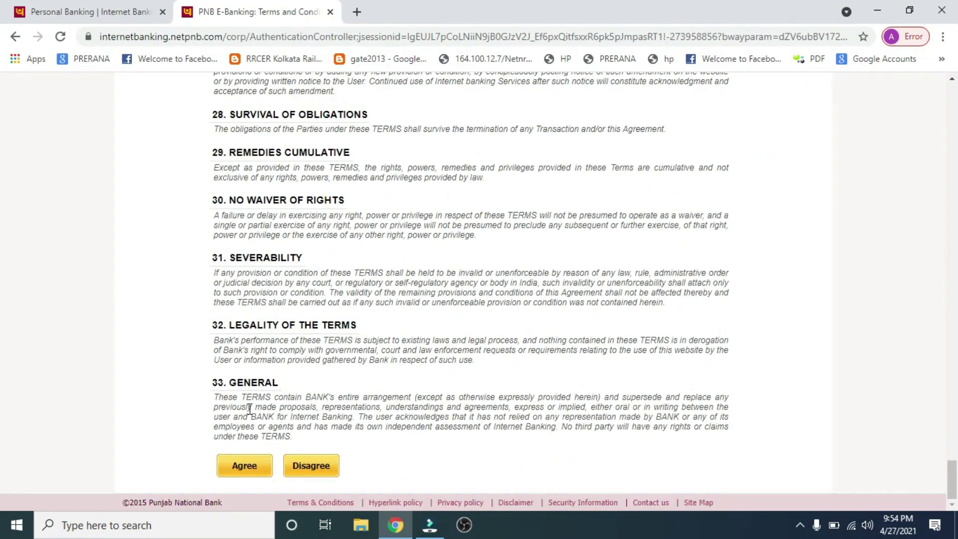
pyautogui.click(254, 462)
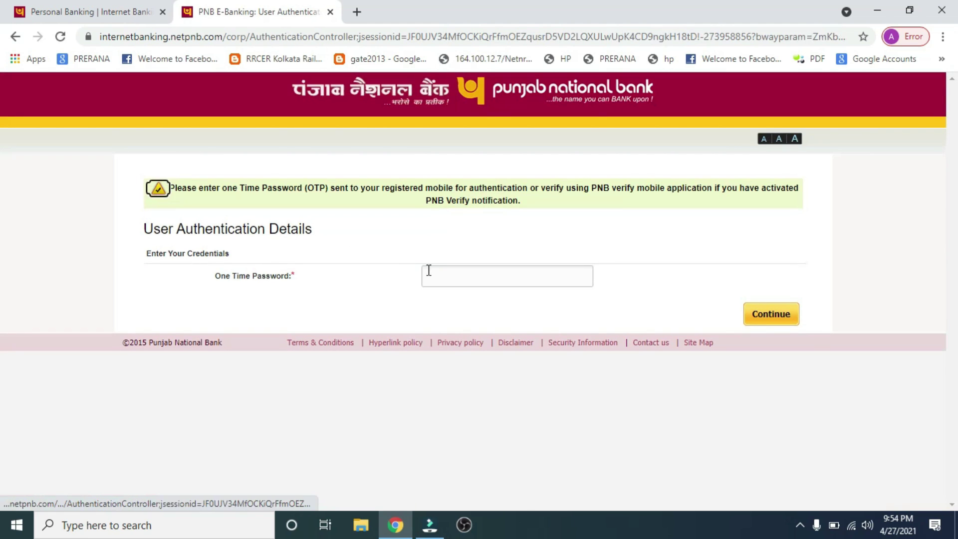
pyautogui.click(433, 269)
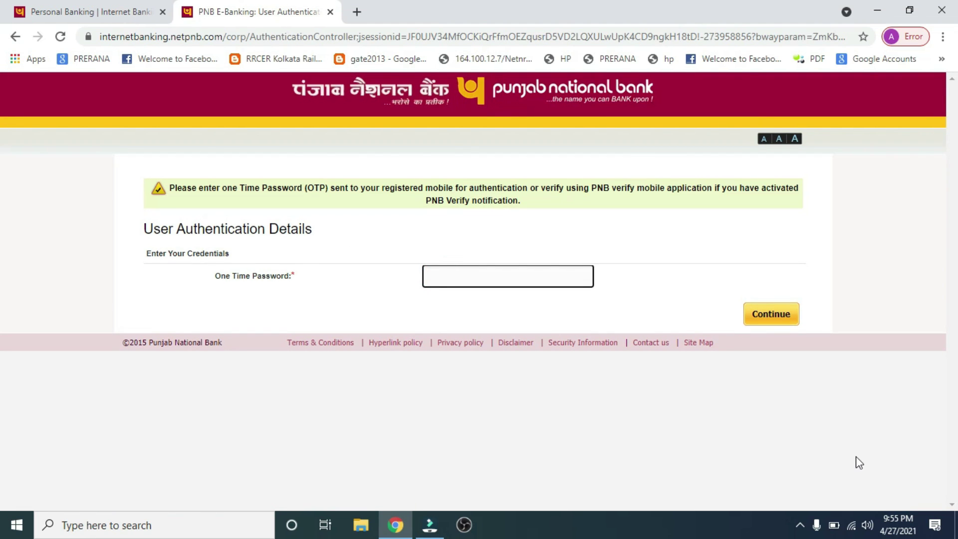
# Step: Verify the one time password, then select and answer security questions 1 to 4
pyautogui.click(785, 313)
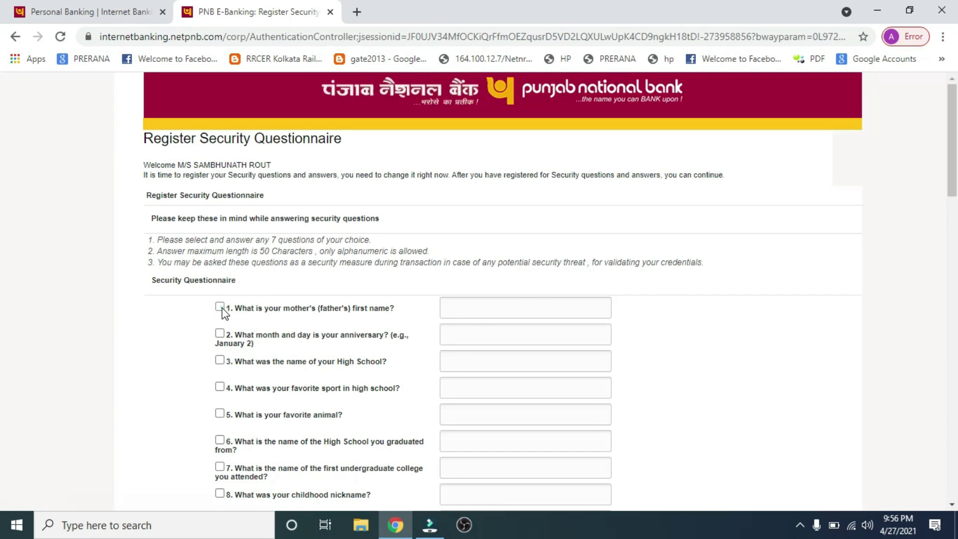
pyautogui.click(222, 309)
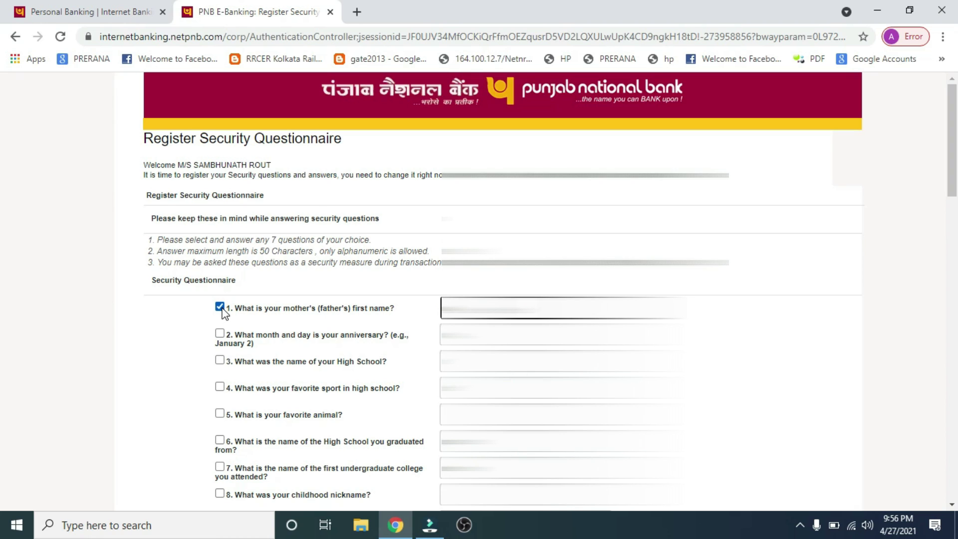
pyautogui.press('Tab')
pyautogui.press('space')
pyautogui.press('Tab')
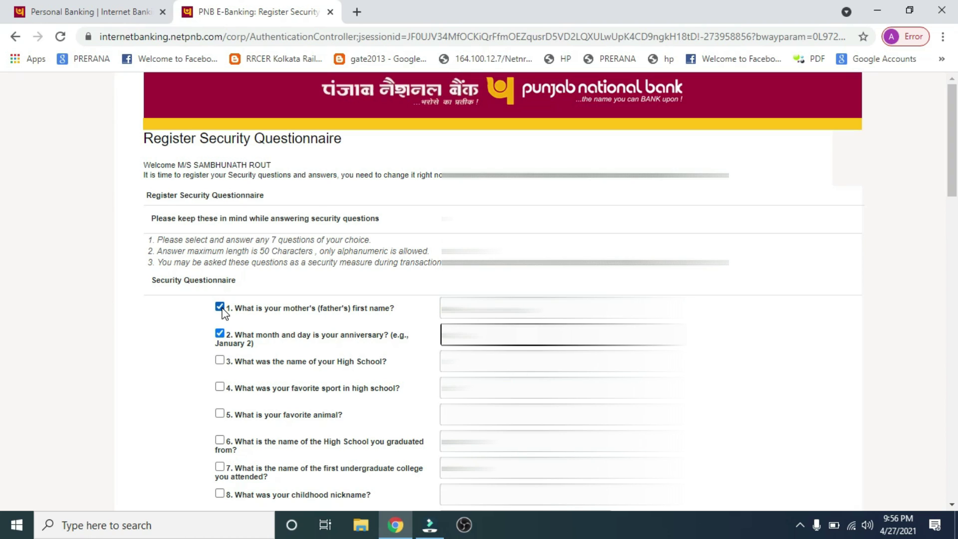
pyautogui.press('Tab')
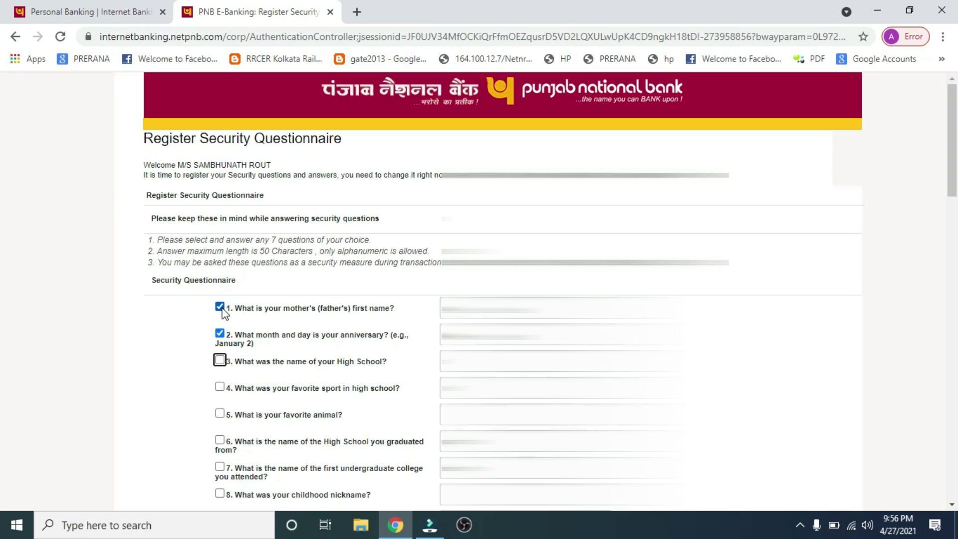
pyautogui.press('space')
pyautogui.press('Tab')
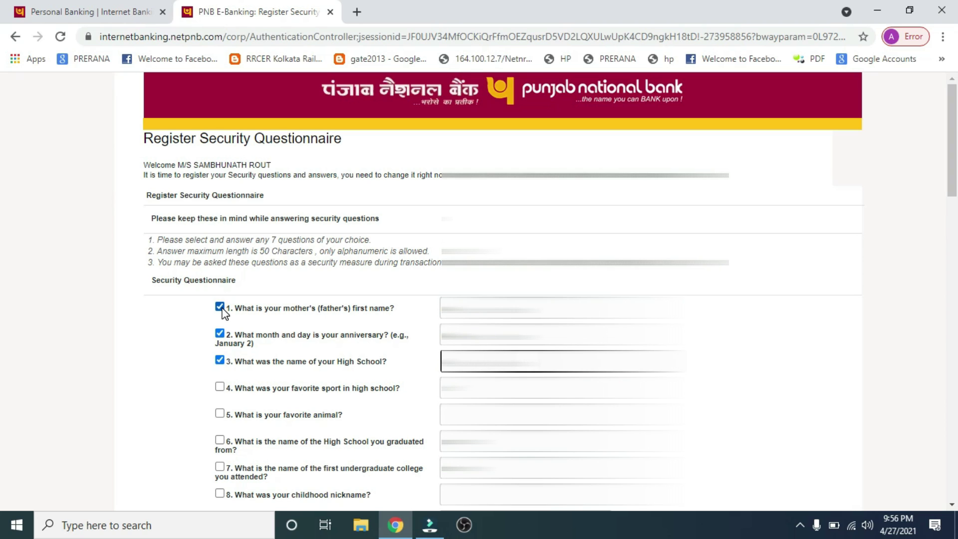
pyautogui.press('Tab')
pyautogui.press('space')
pyautogui.press('Tab')
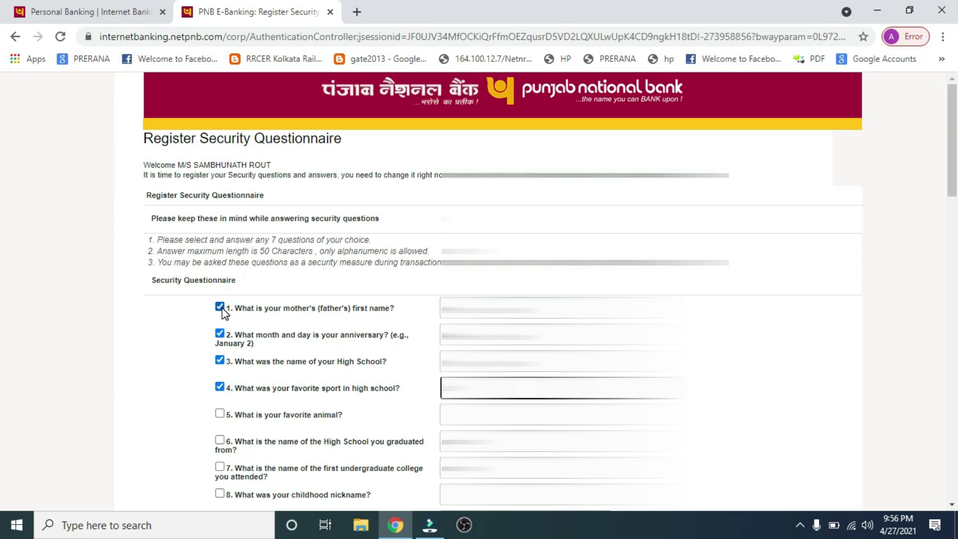
# Step: Select and answer security questions 5 to 7, then register all answers
pyautogui.press('Tab')
pyautogui.press('space')
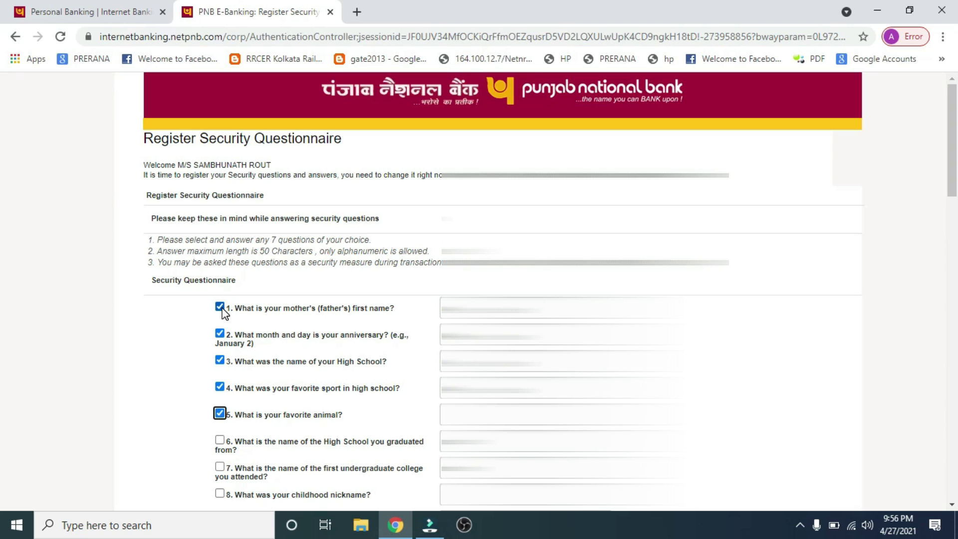
pyautogui.press('Tab')
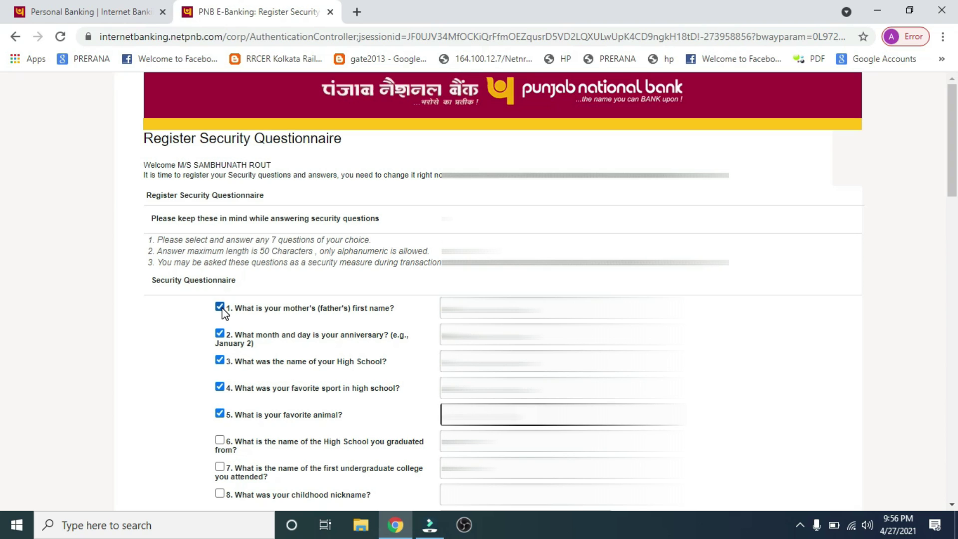
pyautogui.press('Tab')
pyautogui.press('space')
pyautogui.press('Tab')
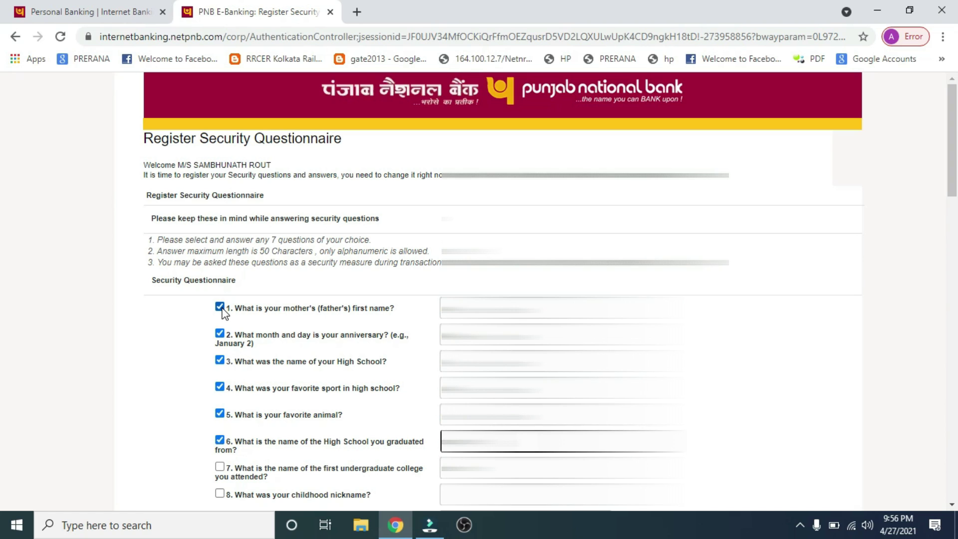
pyautogui.press('Tab')
pyautogui.press('space')
pyautogui.press('Tab')
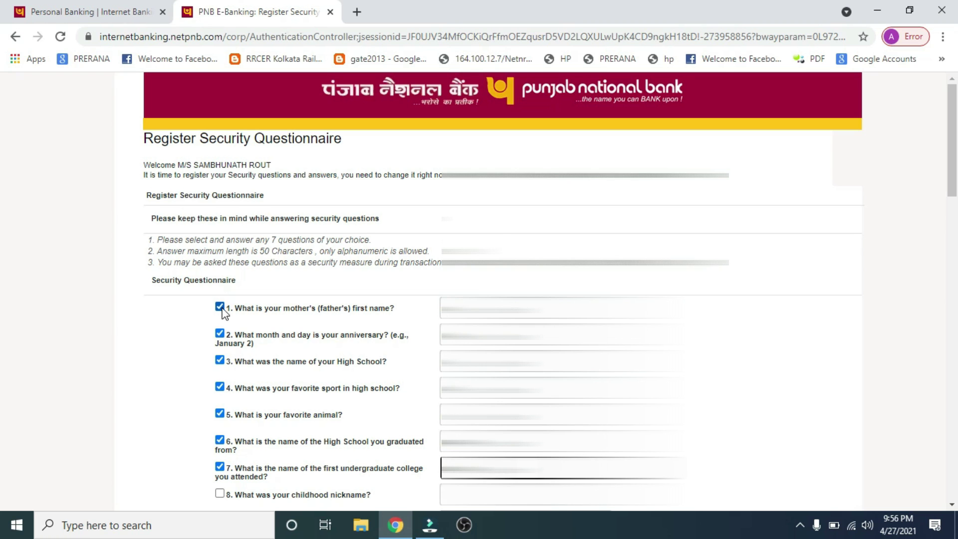
pyautogui.scroll(-7, 222, 320)
pyautogui.scroll(-17, 219, 337)
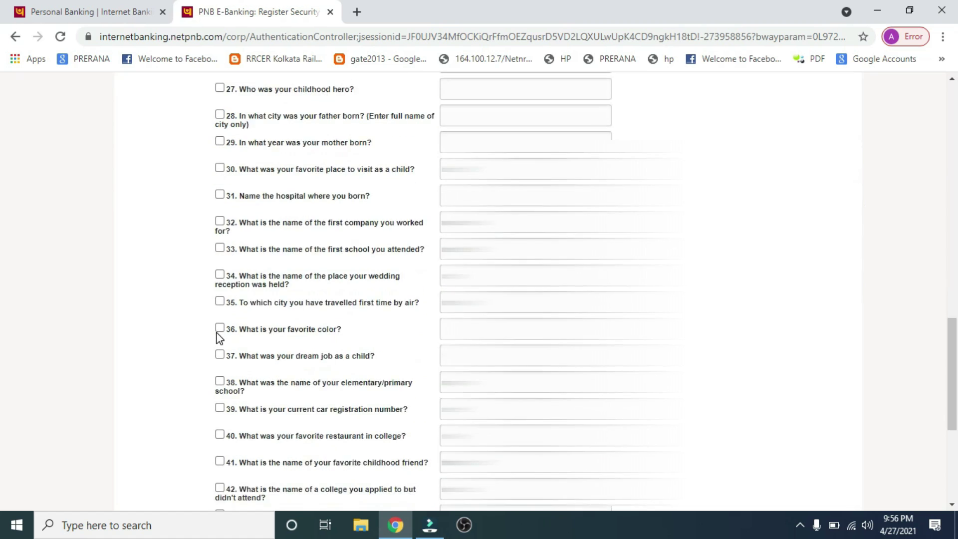
pyautogui.click(831, 475)
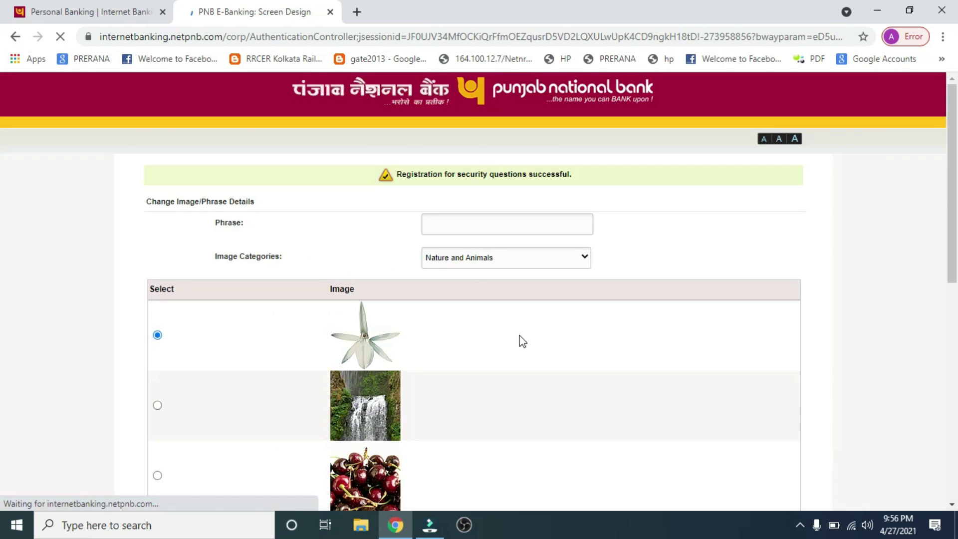
# Step: Choose the teacup as the security image, accept the terms and submit
pyautogui.scroll(-1, 444, 402)
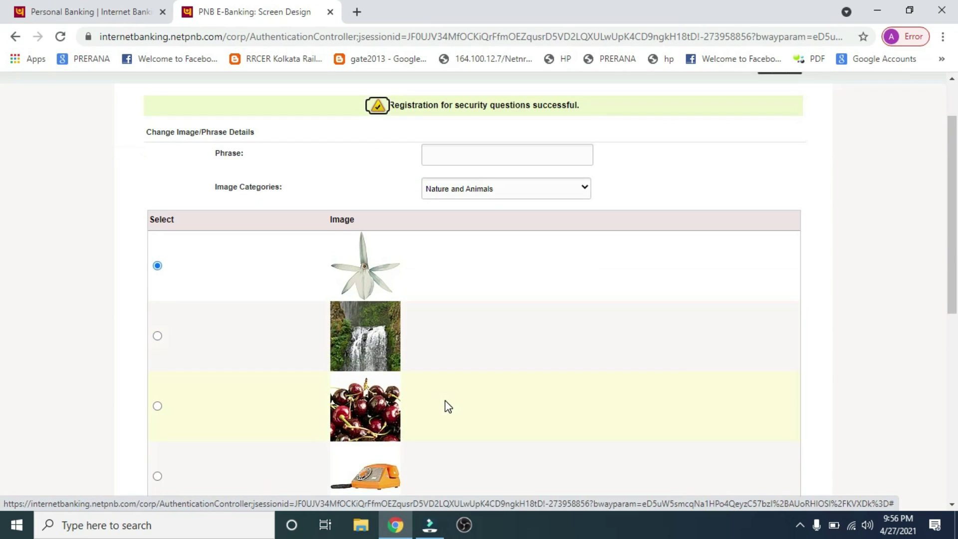
pyautogui.scroll(-3, 446, 404)
pyautogui.scroll(-4, 446, 404)
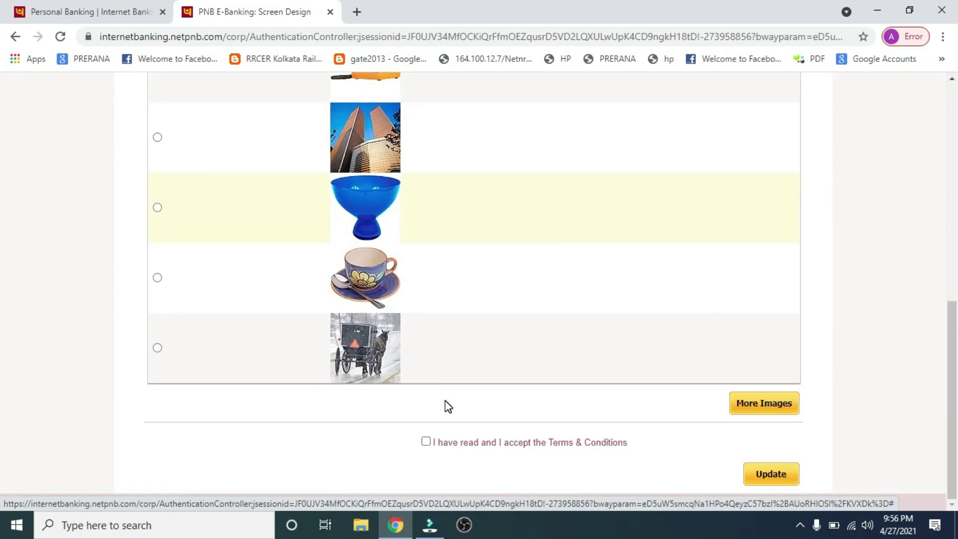
pyautogui.click(157, 277)
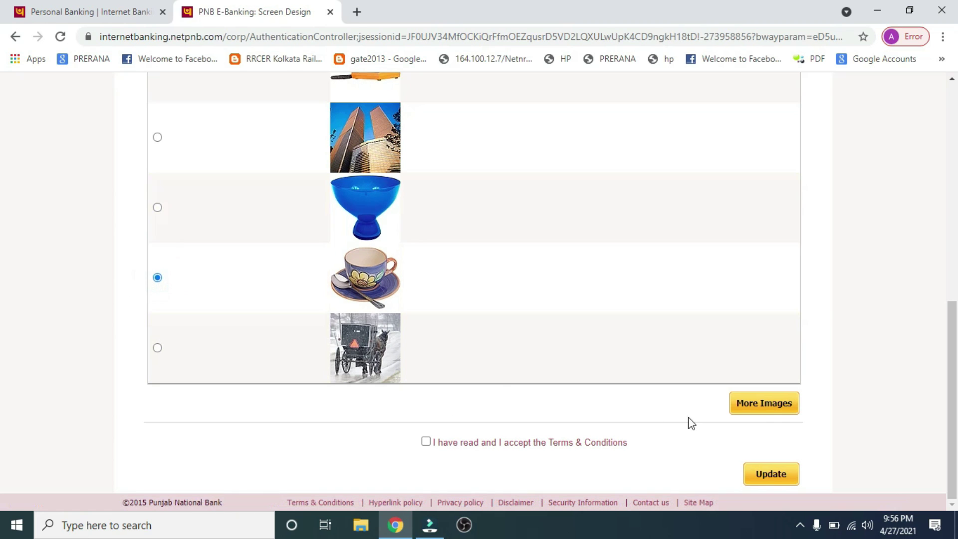
pyautogui.click(425, 441)
pyautogui.click(778, 480)
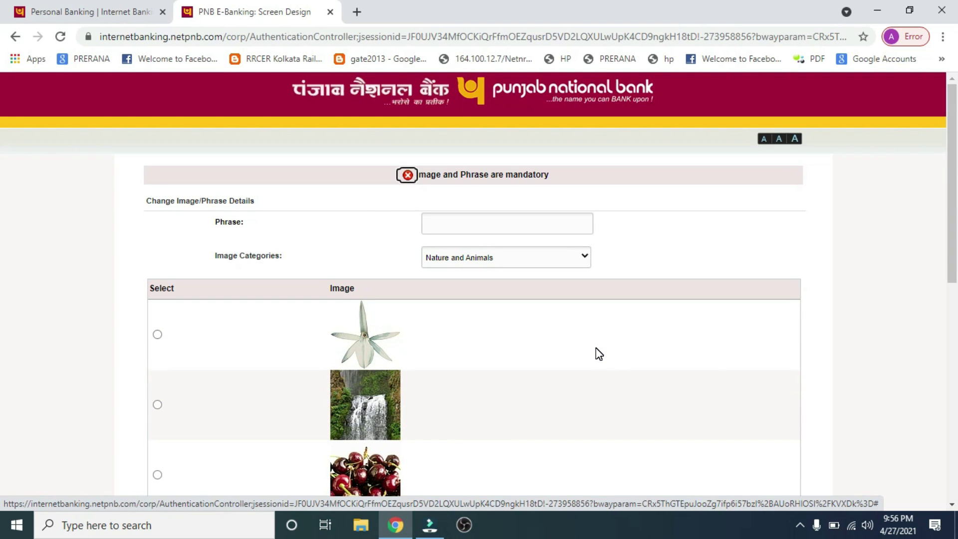
pyautogui.scroll(-10, 450, 287)
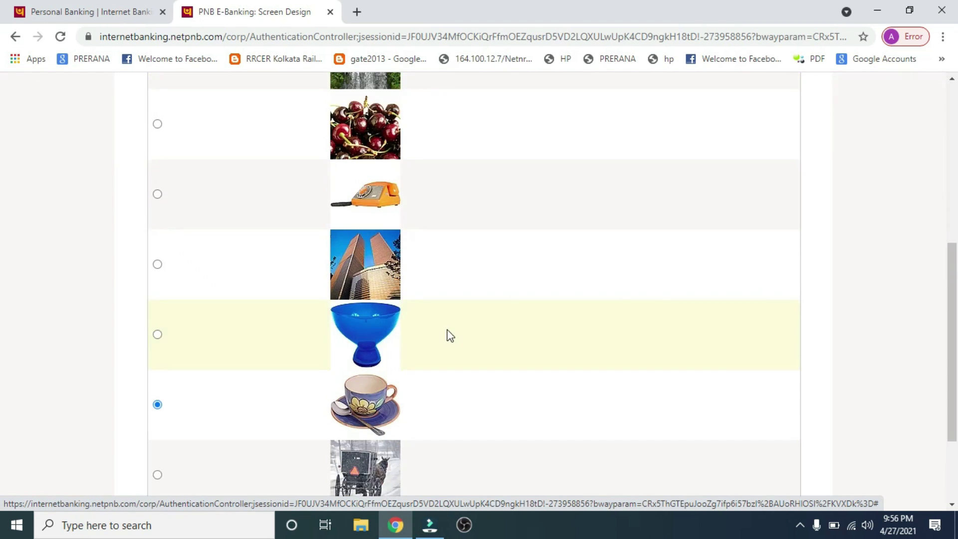
pyautogui.scroll(10, 454, 300)
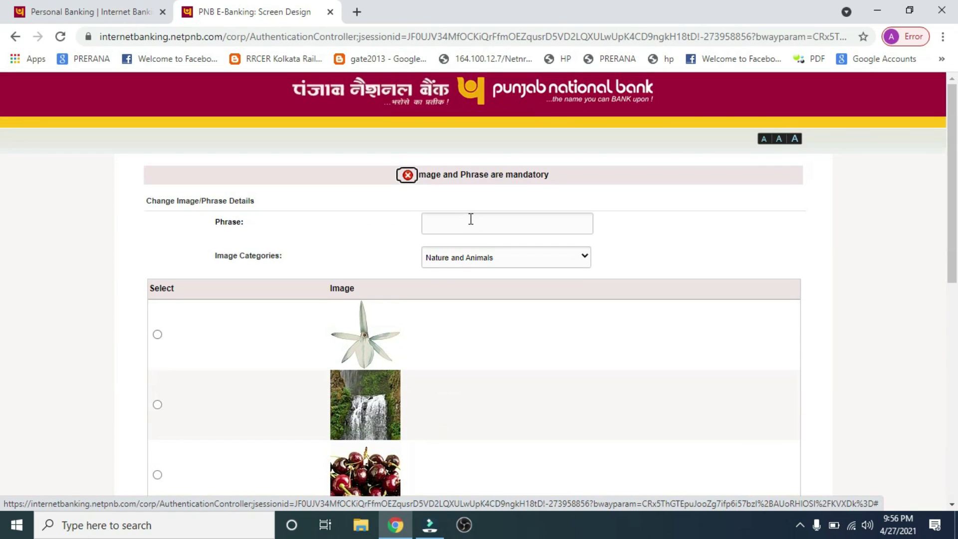
pyautogui.click(470, 220)
pyautogui.write('Cup')
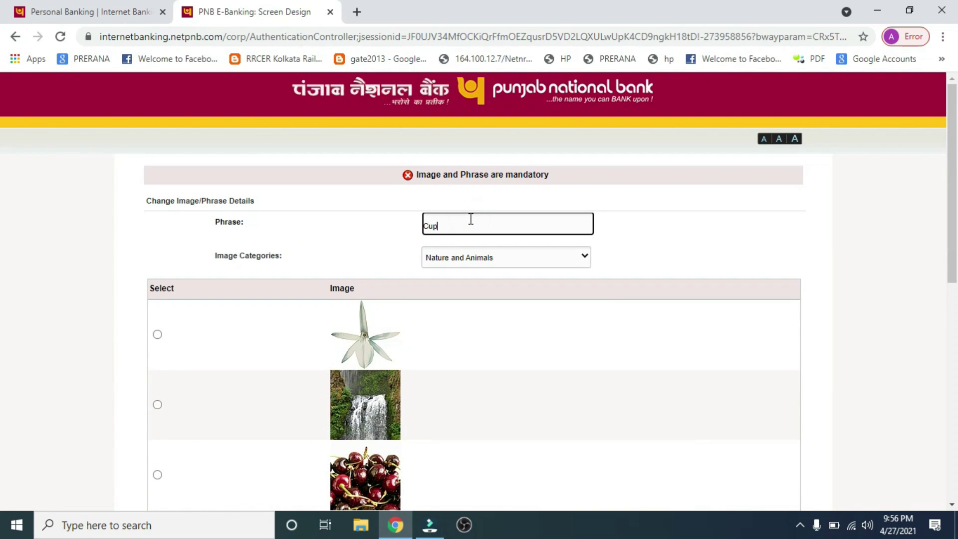
pyautogui.scroll(-10, 413, 263)
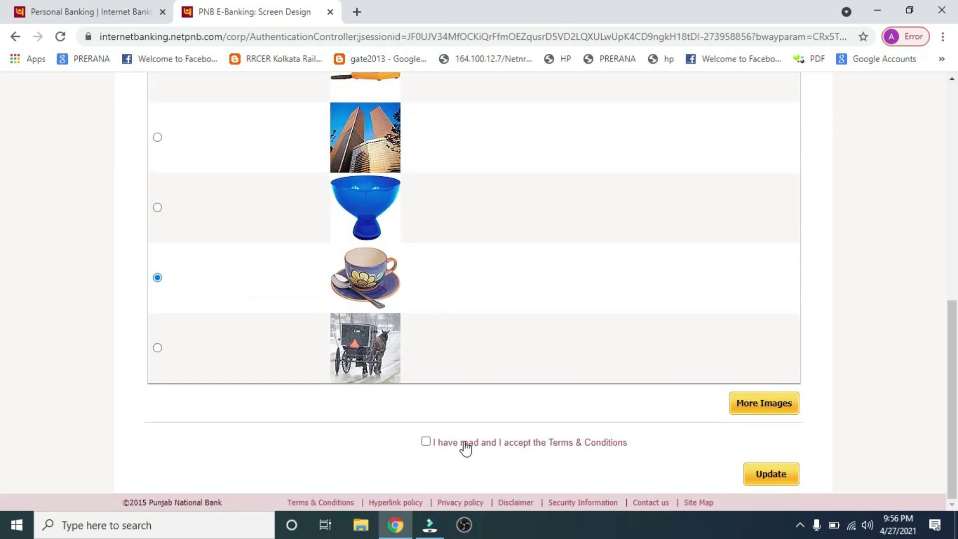
pyautogui.click(426, 442)
pyautogui.click(779, 476)
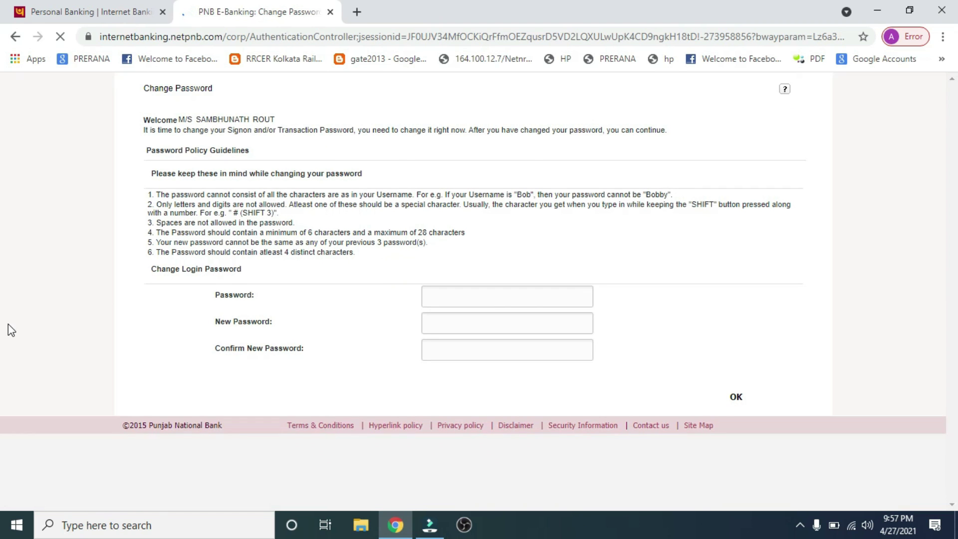
# Step: Change the login password by entering the current, new and confirmed passwords
pyautogui.click(432, 295)
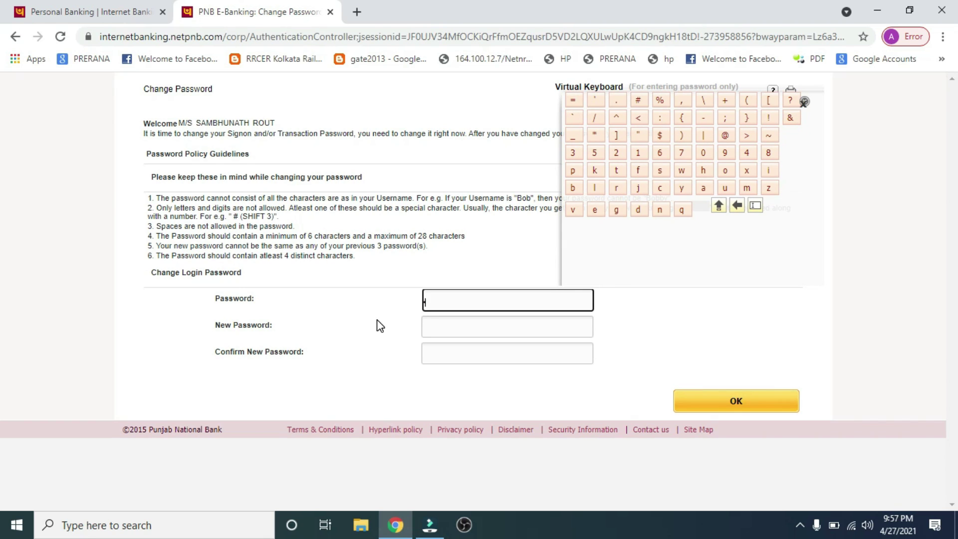
pyautogui.write('•••••')
pyautogui.click(412, 363)
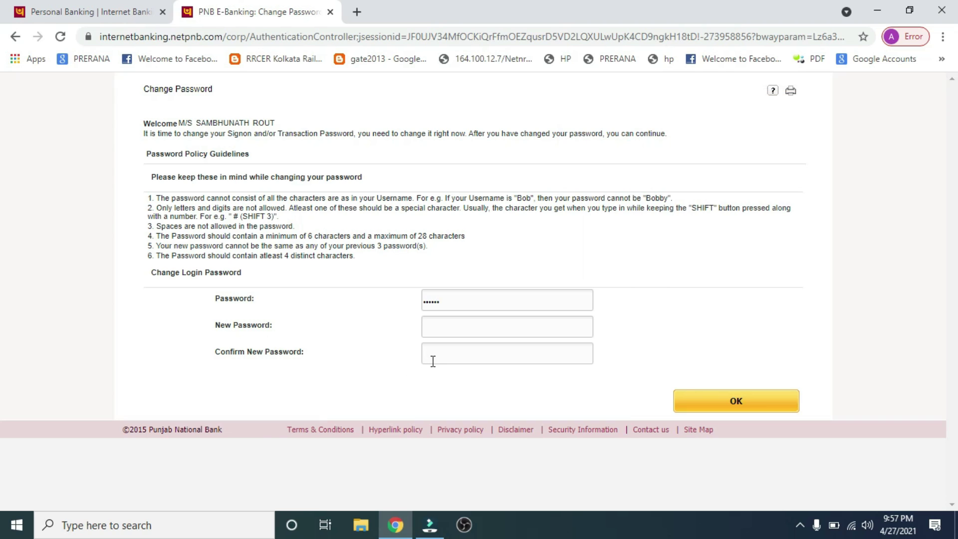
pyautogui.click(440, 323)
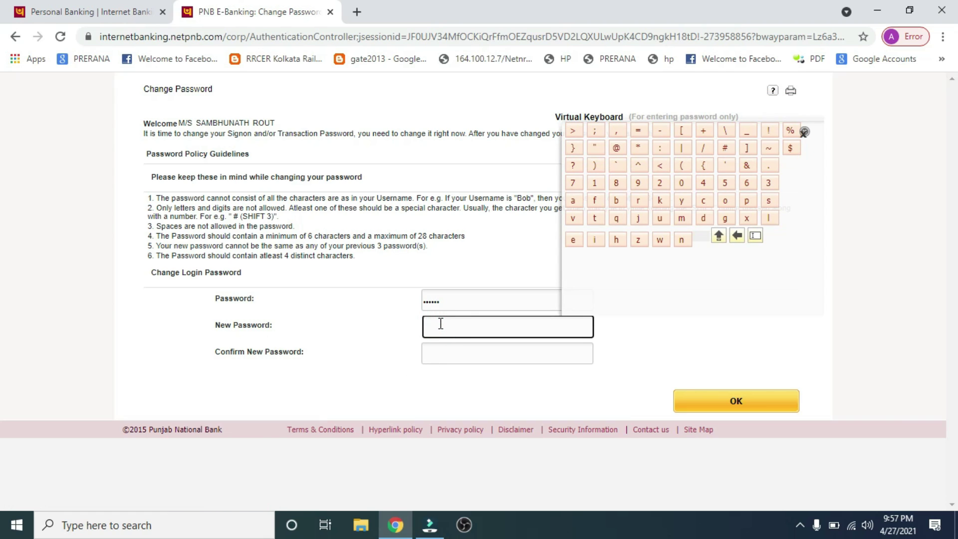
pyautogui.write('••••••')
pyautogui.press('Tab')
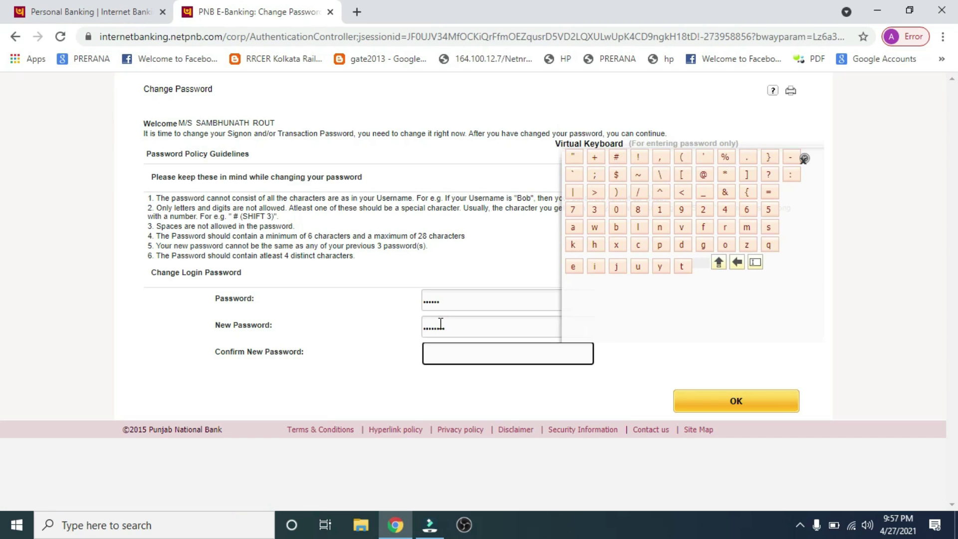
pyautogui.write('••••••••')
pyautogui.click(708, 403)
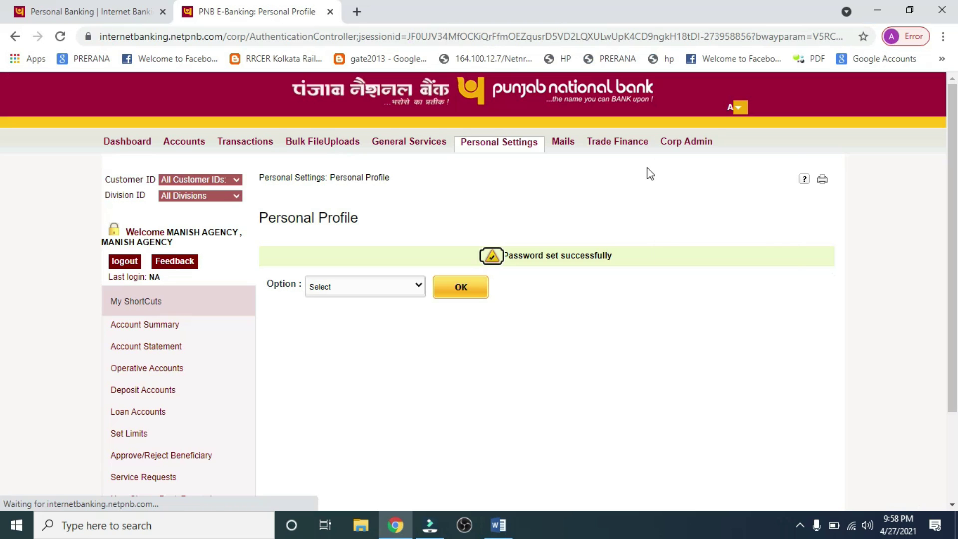
# Step: Go to Corp Admin > User Maintenance and start creating a new user
pyautogui.moveTo(673, 147)
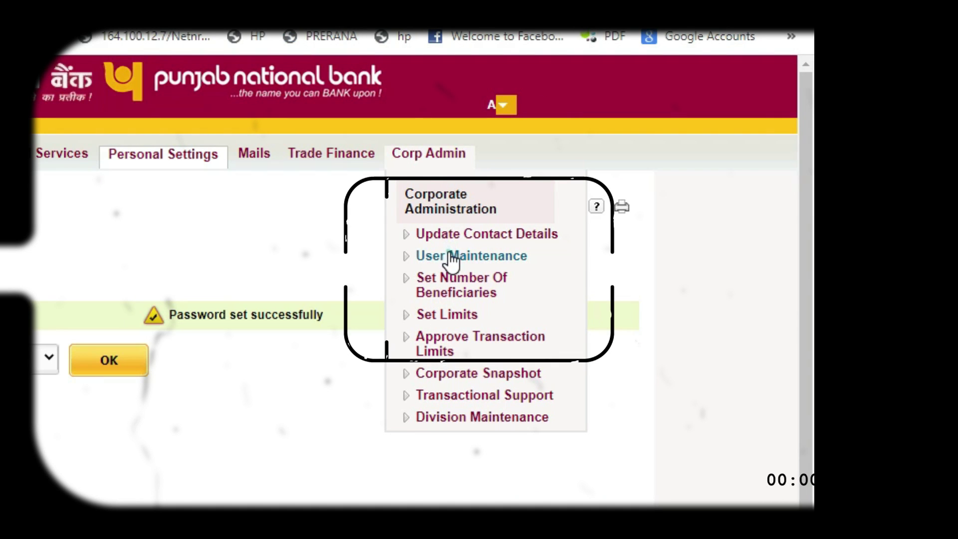
pyautogui.click(451, 256)
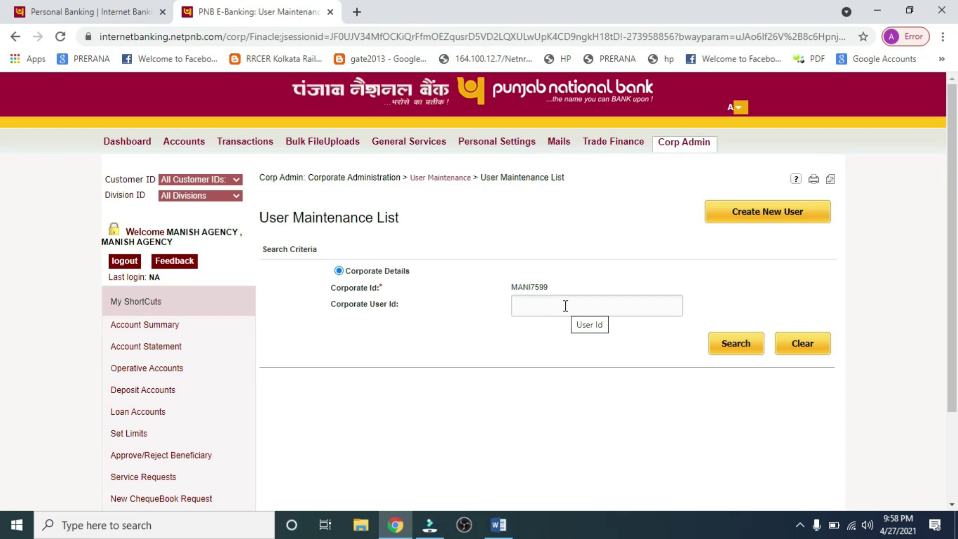
pyautogui.click(777, 220)
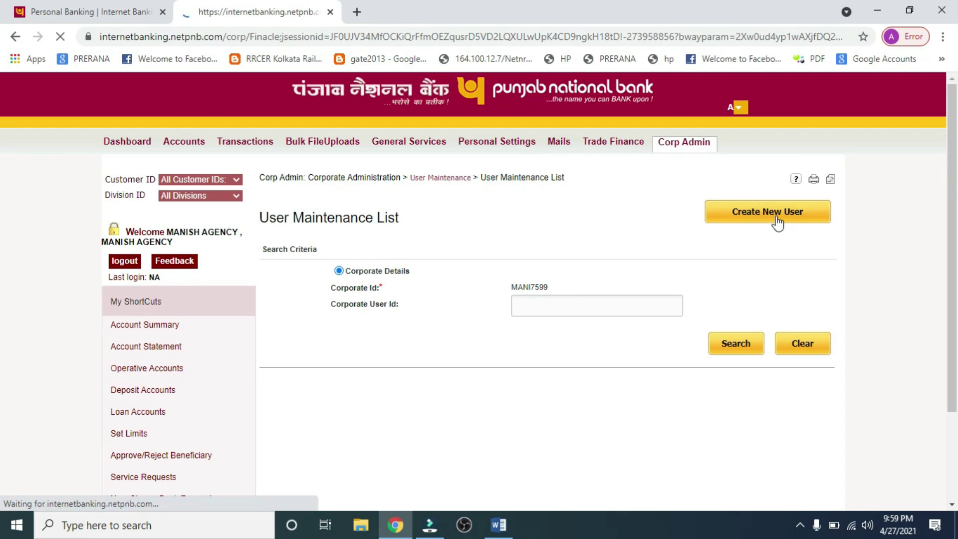
# Step: Enter the new user's first, middle and last names
pyautogui.click(561, 284)
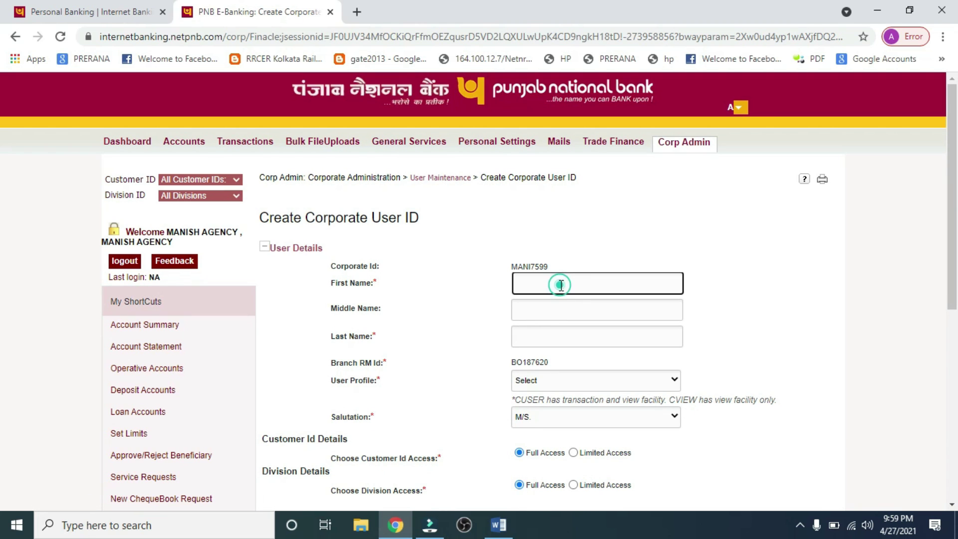
pyautogui.press('Tab')
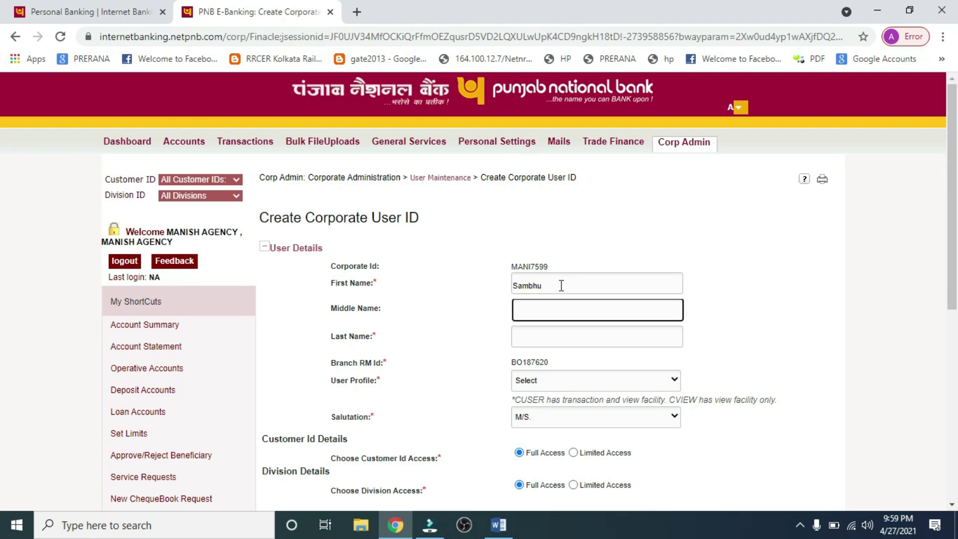
pyautogui.press('Tab')
pyautogui.hotkey('shift', 'Tab')
pyautogui.press('End')
pyautogui.press('BackSpace')
pyautogui.press('BackSpace')
pyautogui.press('BackSpace')
pyautogui.press('BackSpace')
pyautogui.press('BackSpace')
pyautogui.write('Rout')
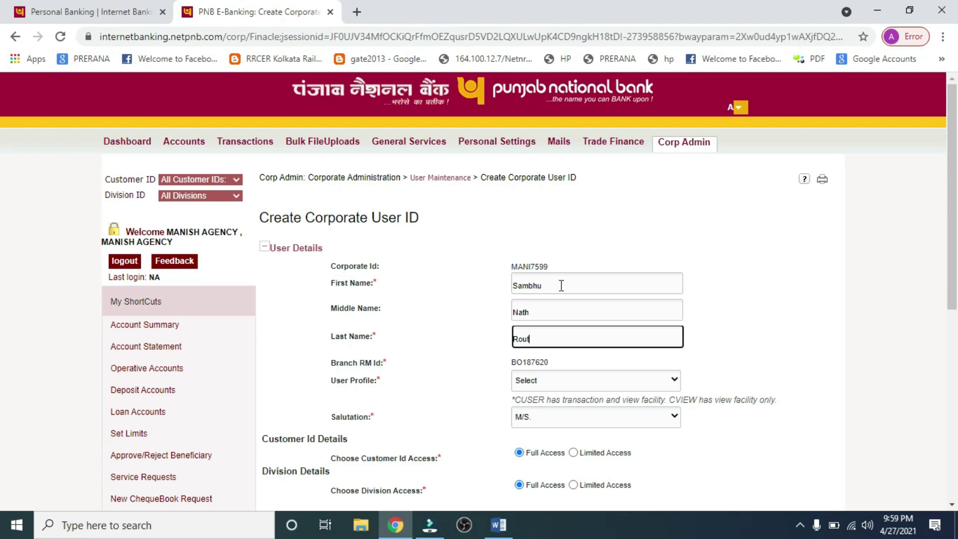
pyautogui.press('Tab')
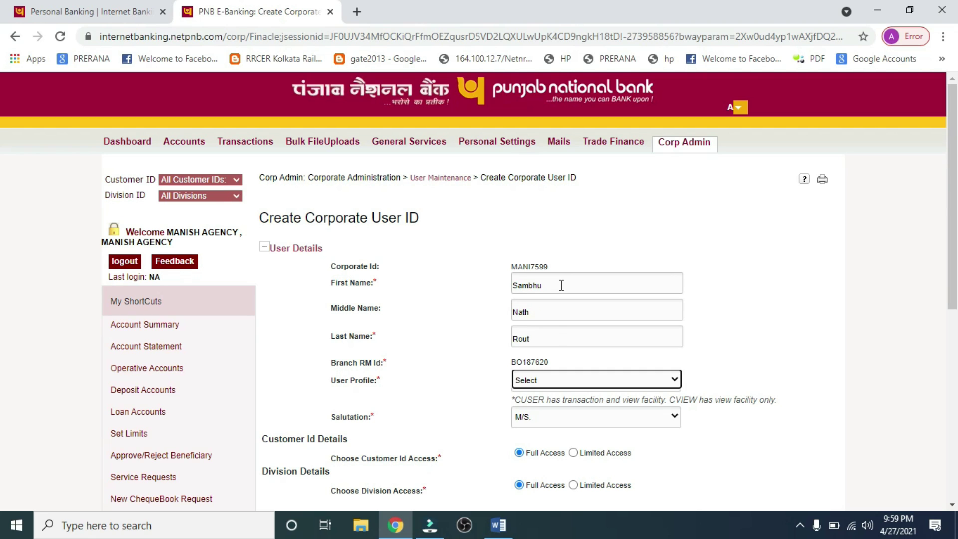
# Step: Set profile CUSER and Communication Address, enter mobile and e-mail, and continue to preview
pyautogui.click(558, 389)
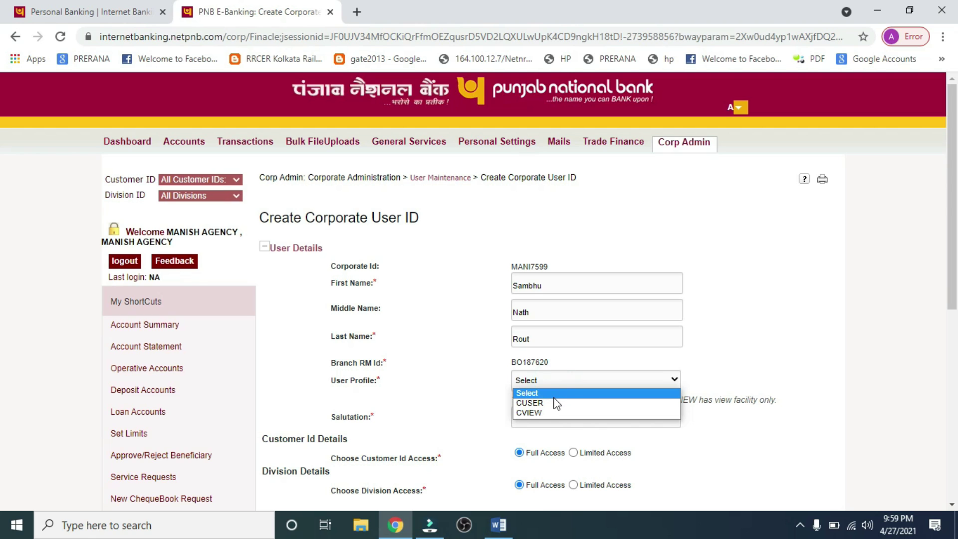
pyautogui.click(556, 403)
pyautogui.scroll(-4, 556, 443)
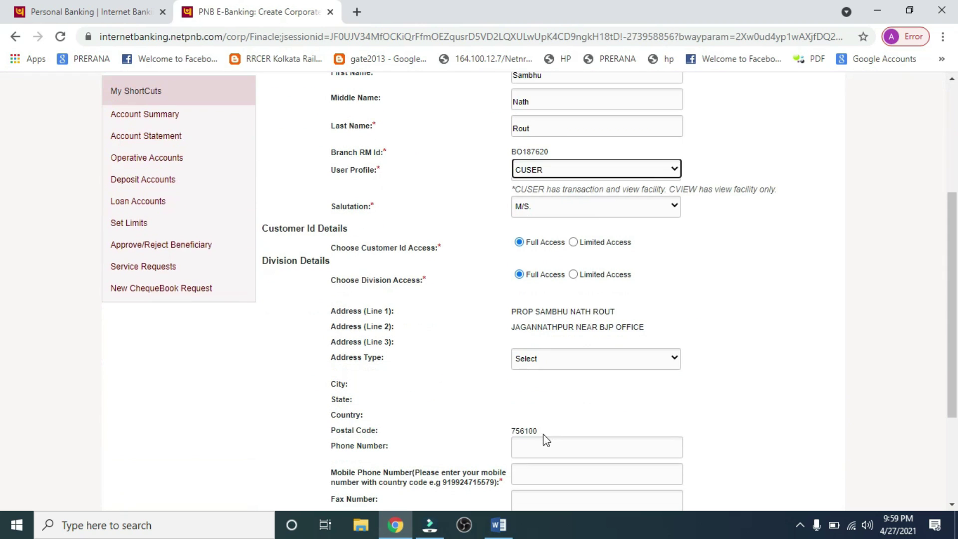
pyautogui.click(547, 359)
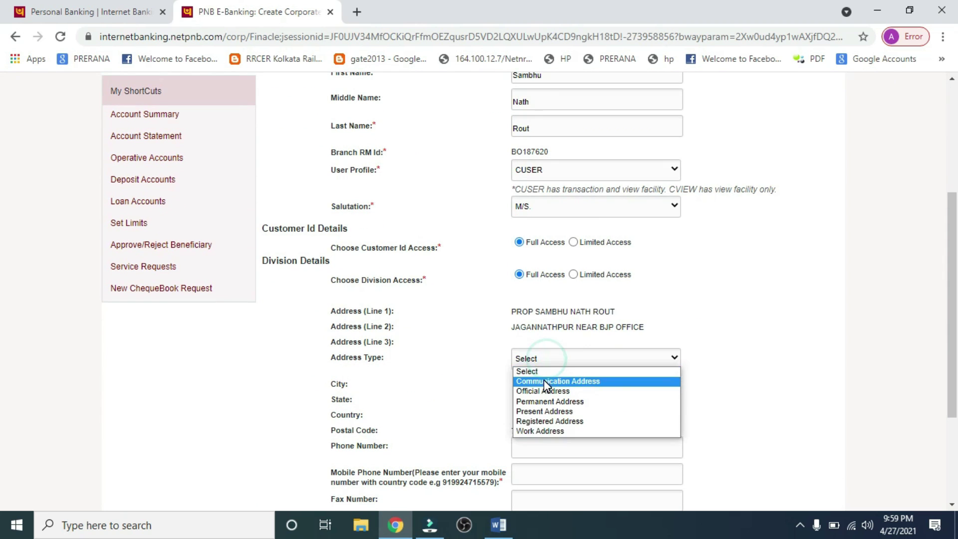
pyautogui.click(547, 381)
pyautogui.scroll(-3, 461, 384)
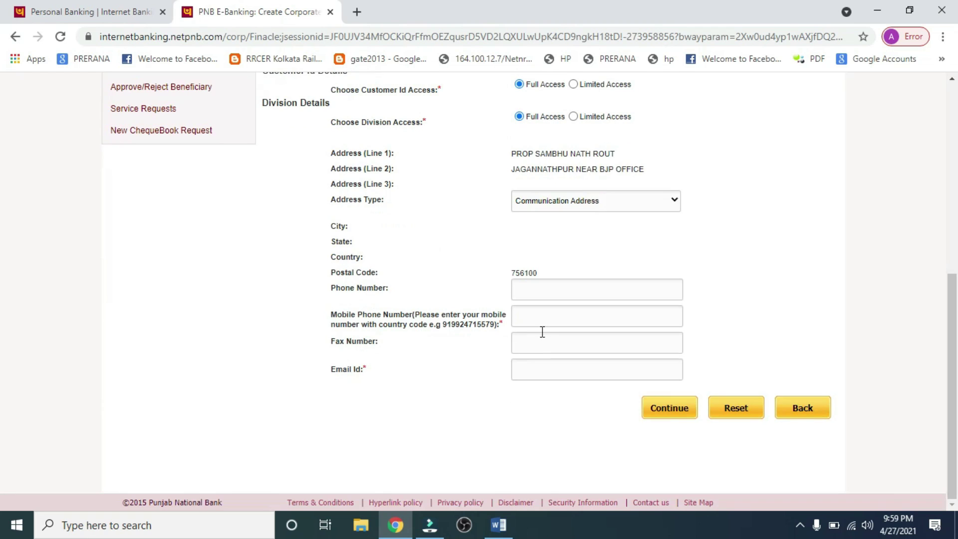
pyautogui.click(545, 317)
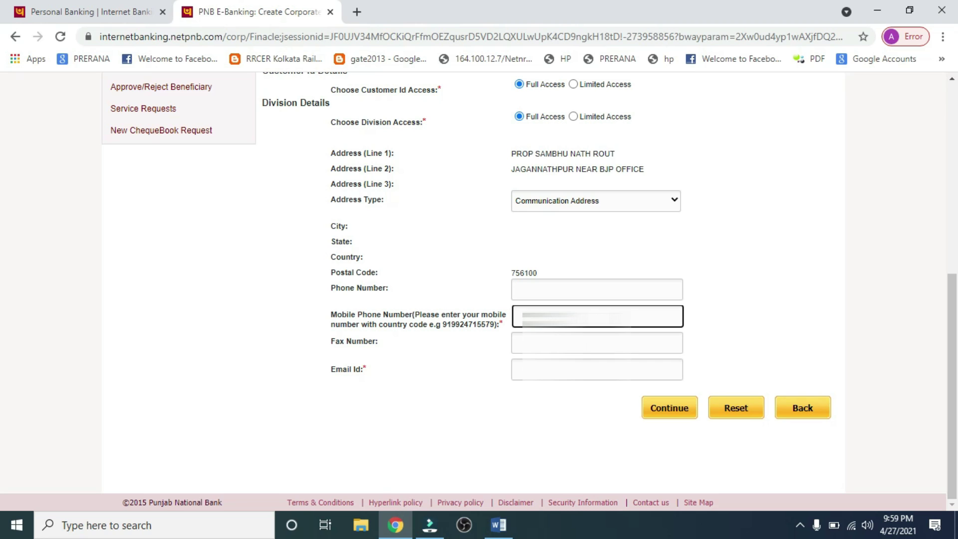
pyautogui.write('70')
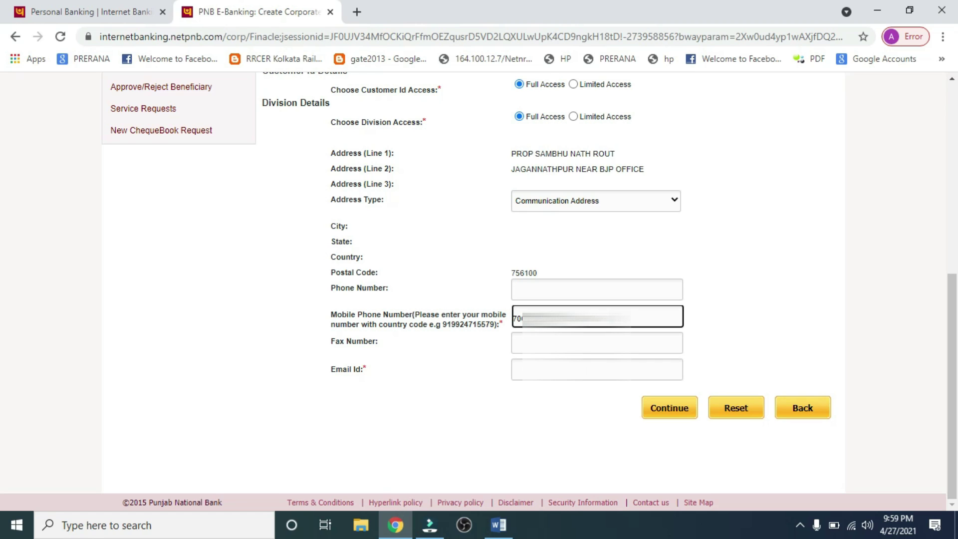
pyautogui.click(596, 369)
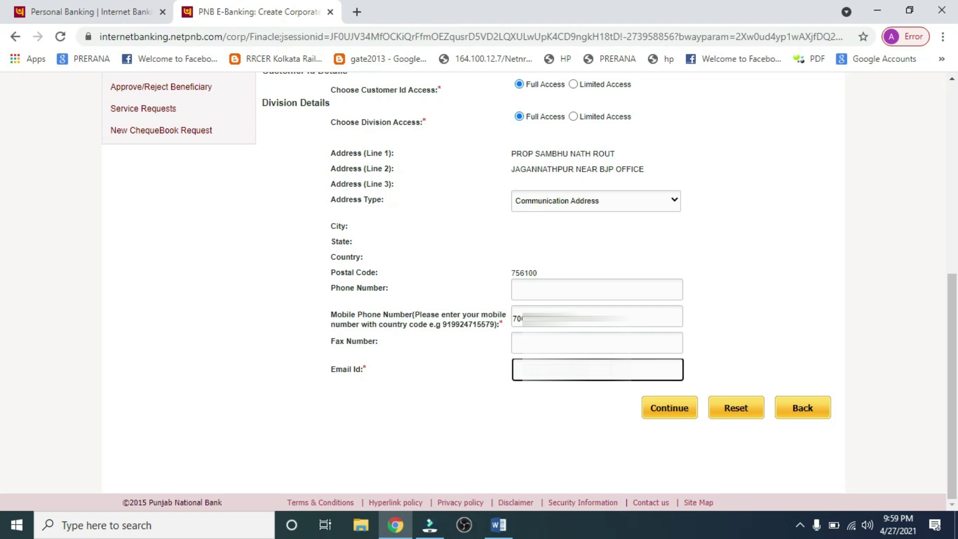
pyautogui.write('sa')
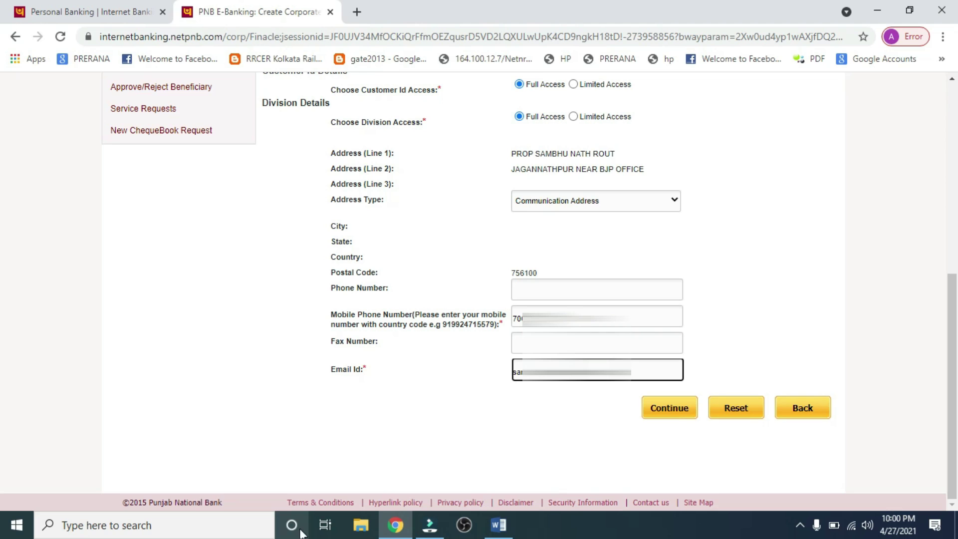
pyautogui.click(671, 409)
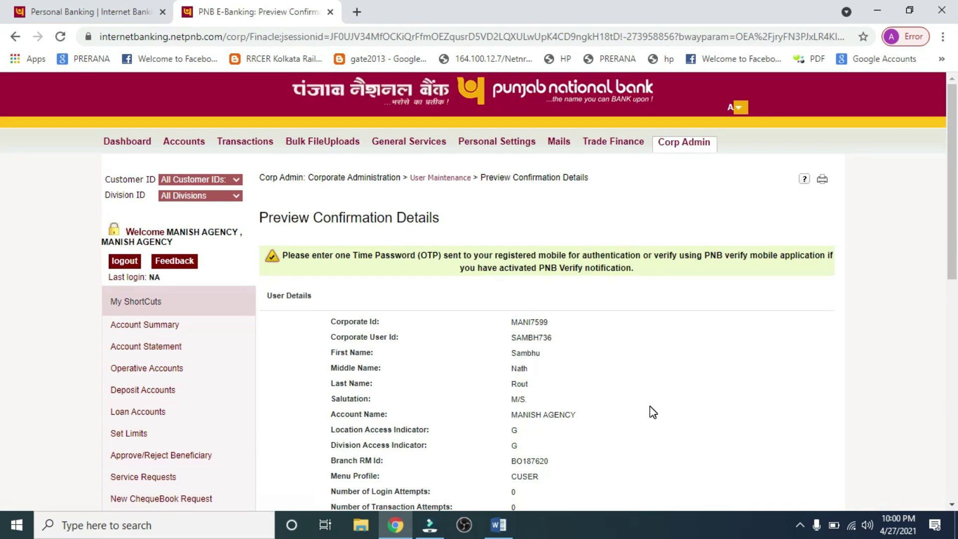
# Step: Enter the one time password on the preview page and confirm creating the new CUSER user
pyautogui.scroll(-1, 638, 412)
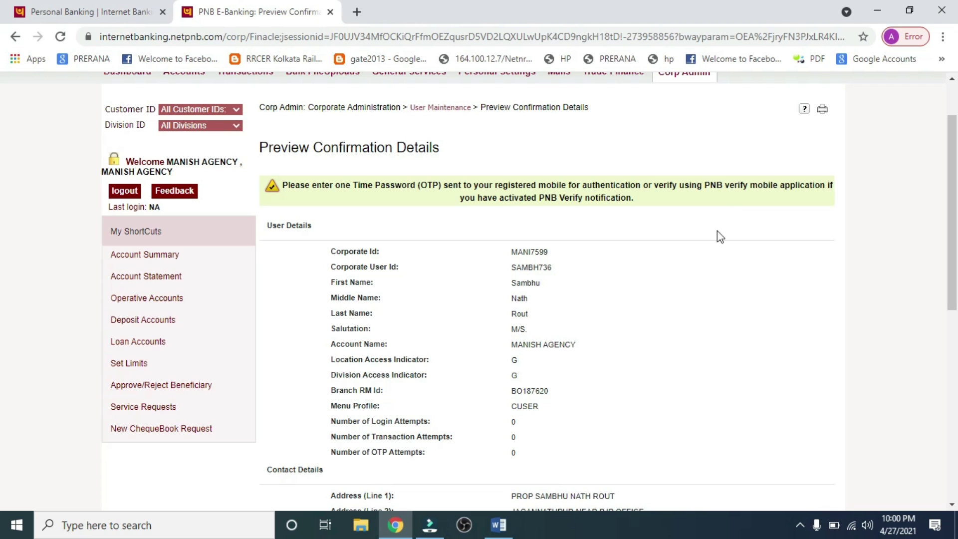
pyautogui.scroll(-9, 708, 260)
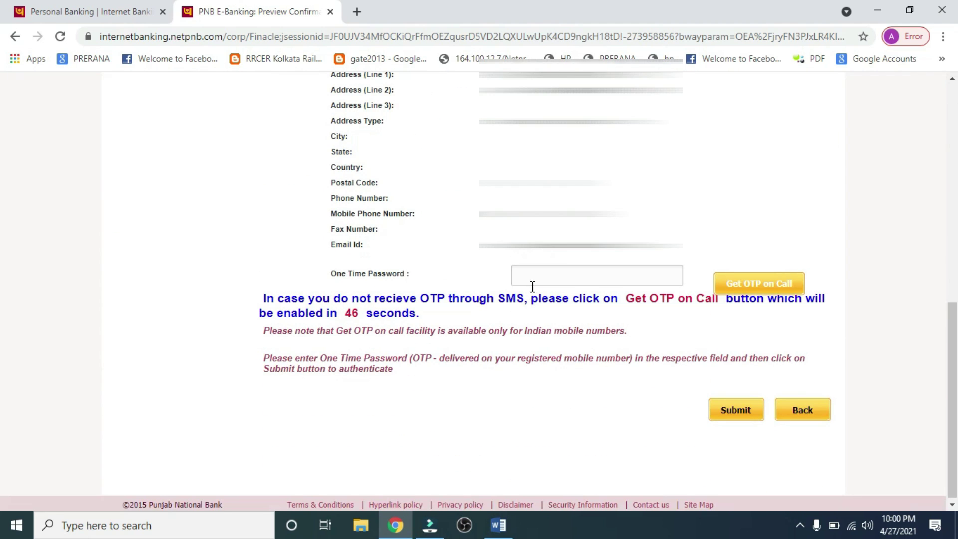
pyautogui.click(531, 276)
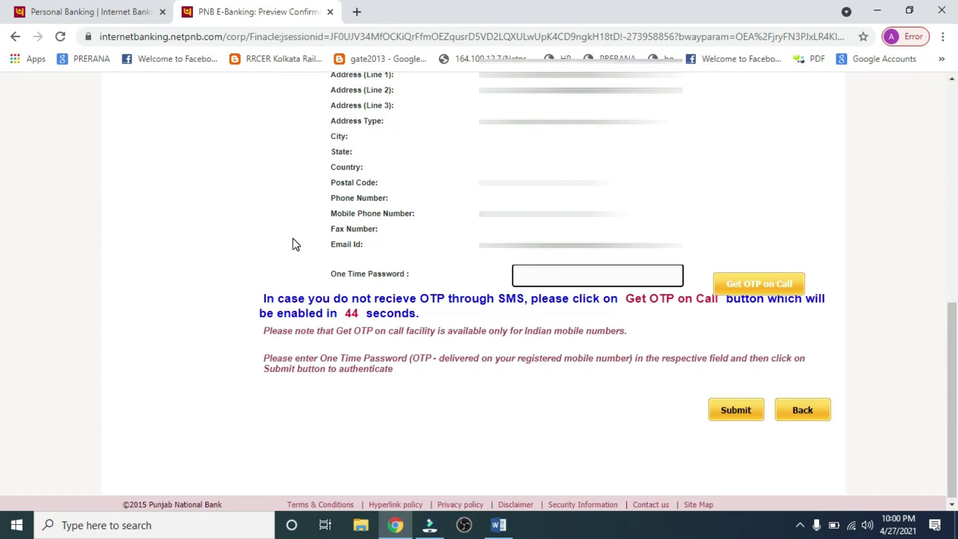
pyautogui.write('••••••')
pyautogui.click(723, 406)
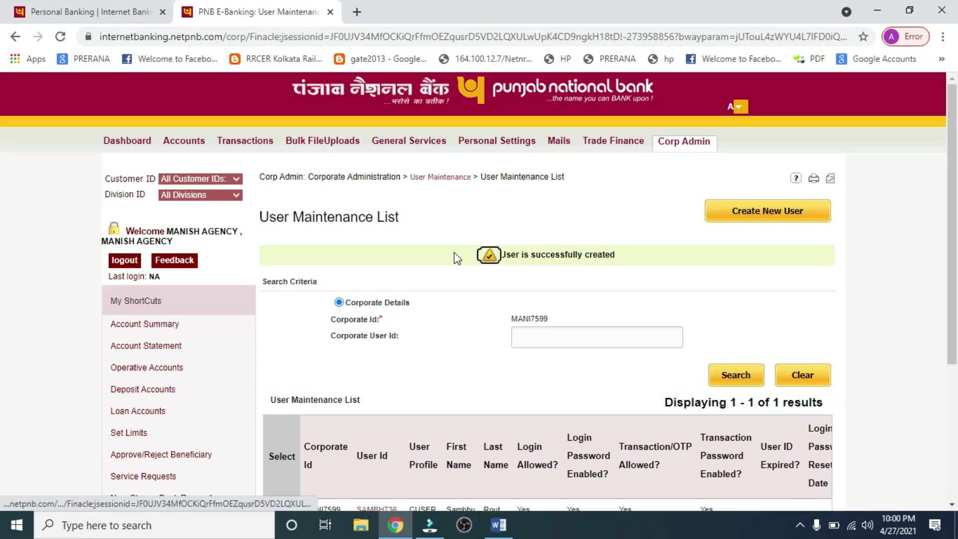
# Step: Open Set Password for the newly created user from the list
pyautogui.scroll(-4, 454, 252)
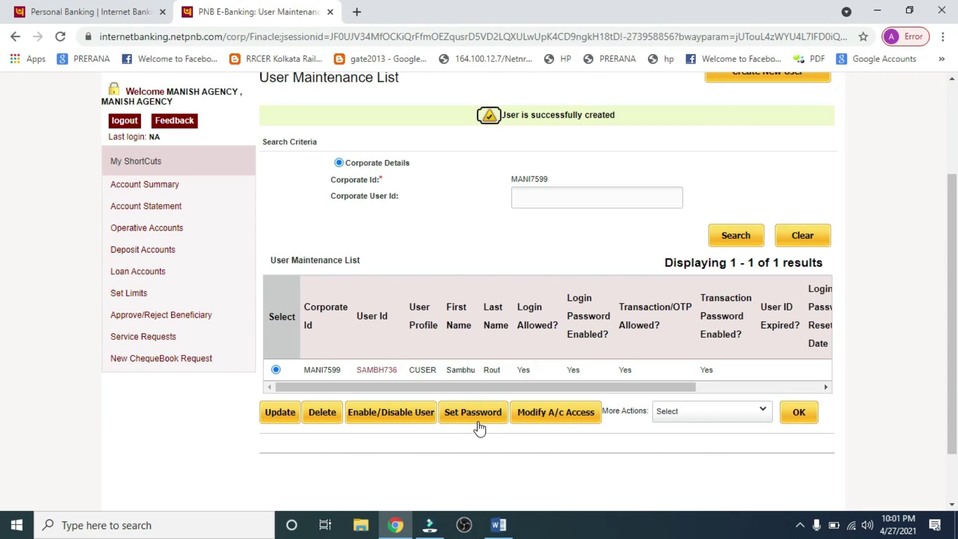
pyautogui.click(482, 419)
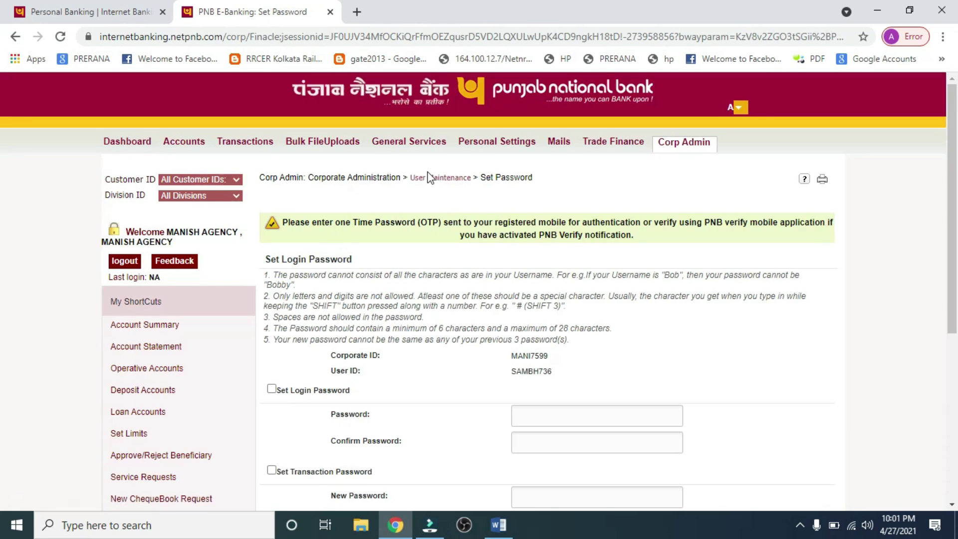
# Step: Enter and confirm the new user's login and transaction passwords
pyautogui.scroll(-3, 430, 199)
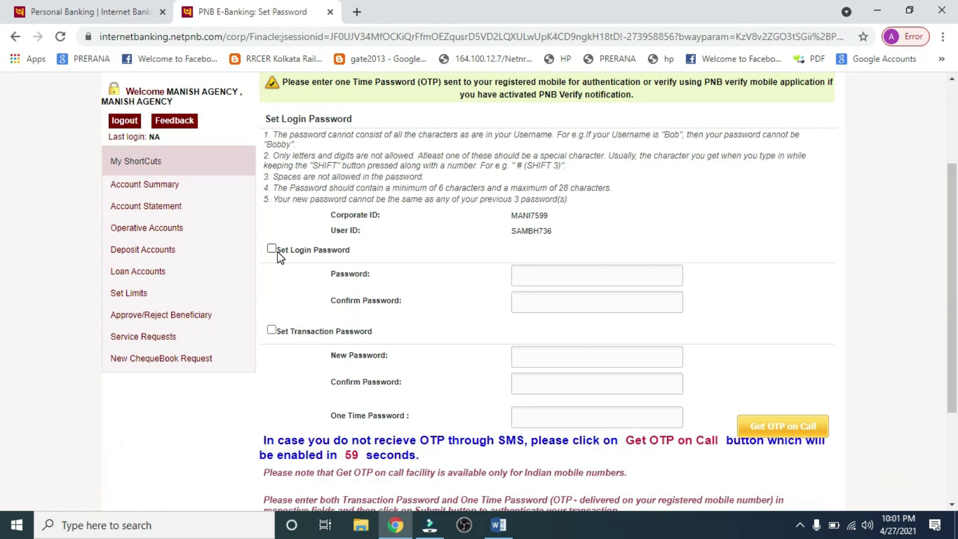
pyautogui.click(271, 248)
pyautogui.click(272, 331)
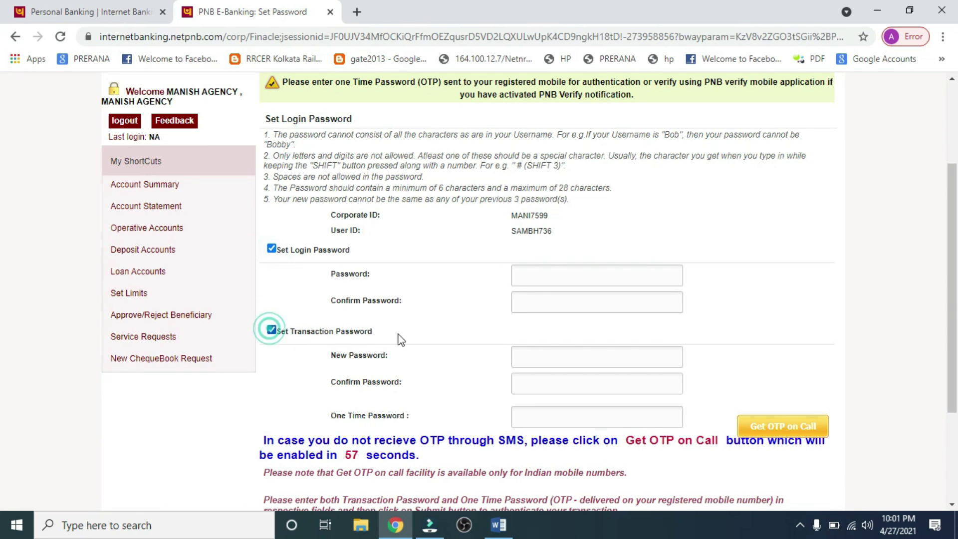
pyautogui.click(547, 274)
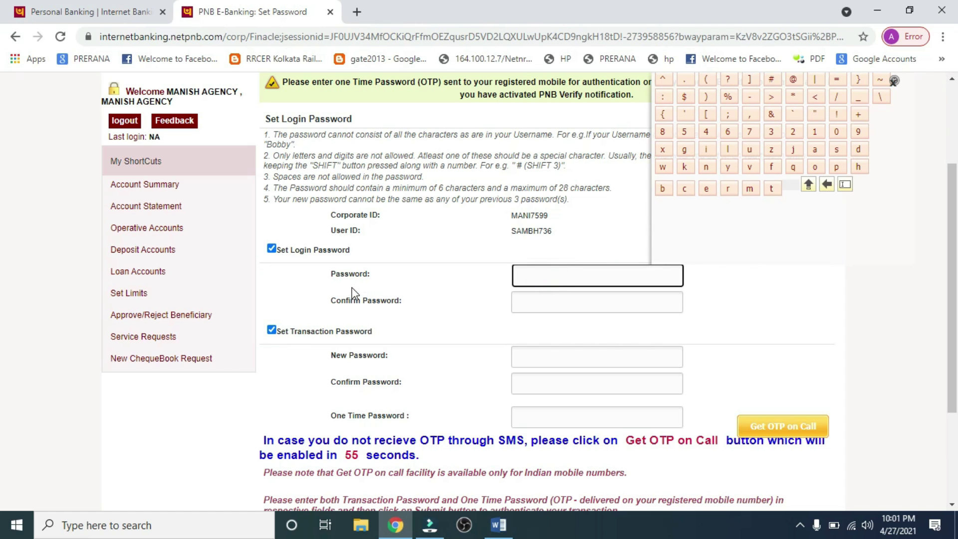
pyautogui.click(515, 278)
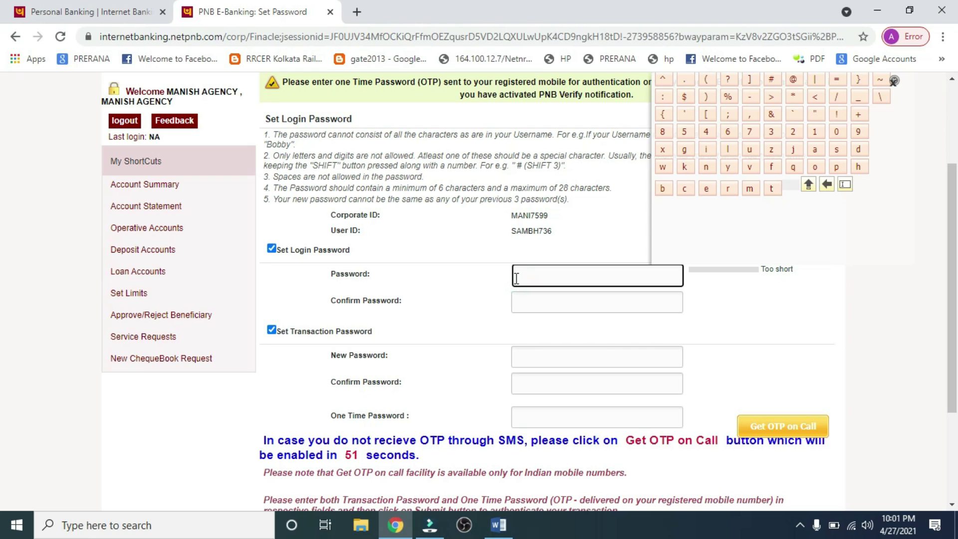
pyautogui.write('**********')
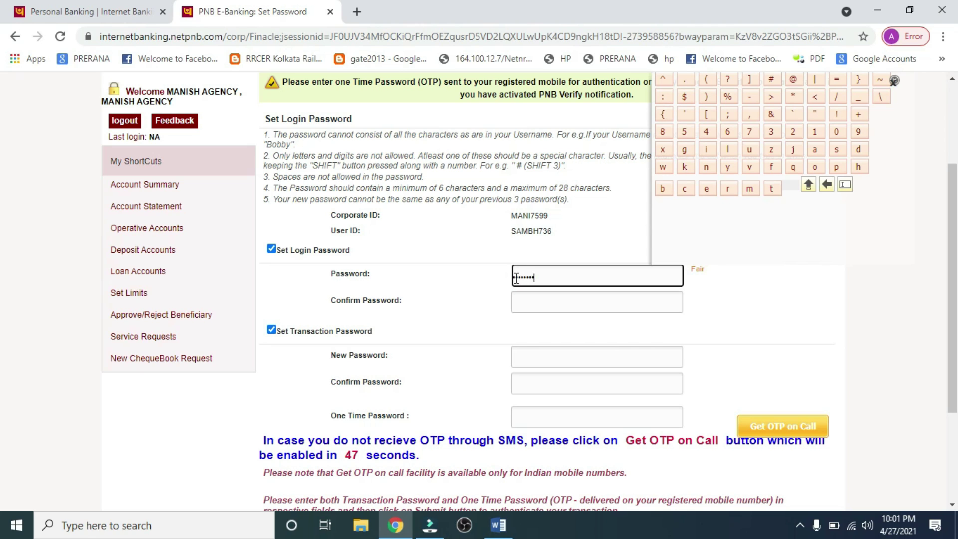
pyautogui.press('Tab')
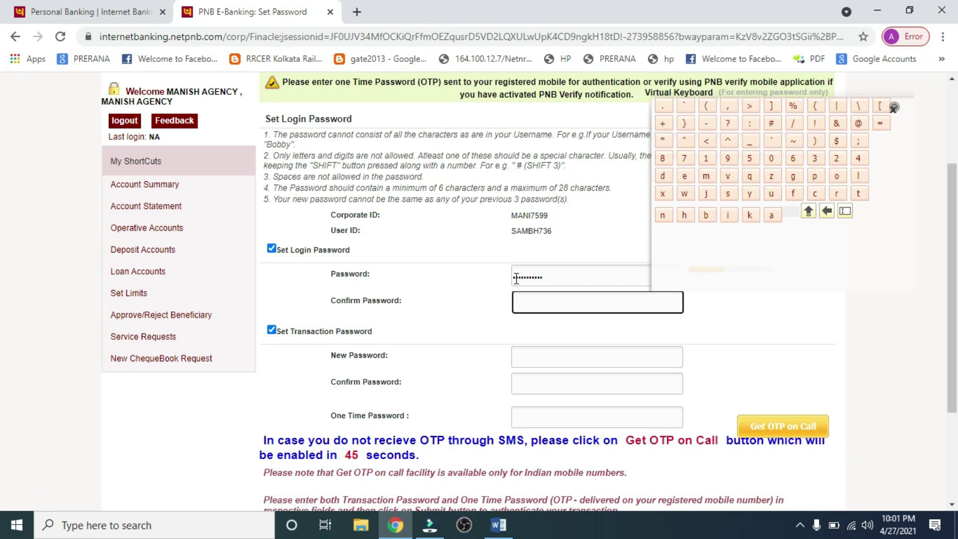
pyautogui.write('**********')
pyautogui.press('Tab')
pyautogui.press('Tab')
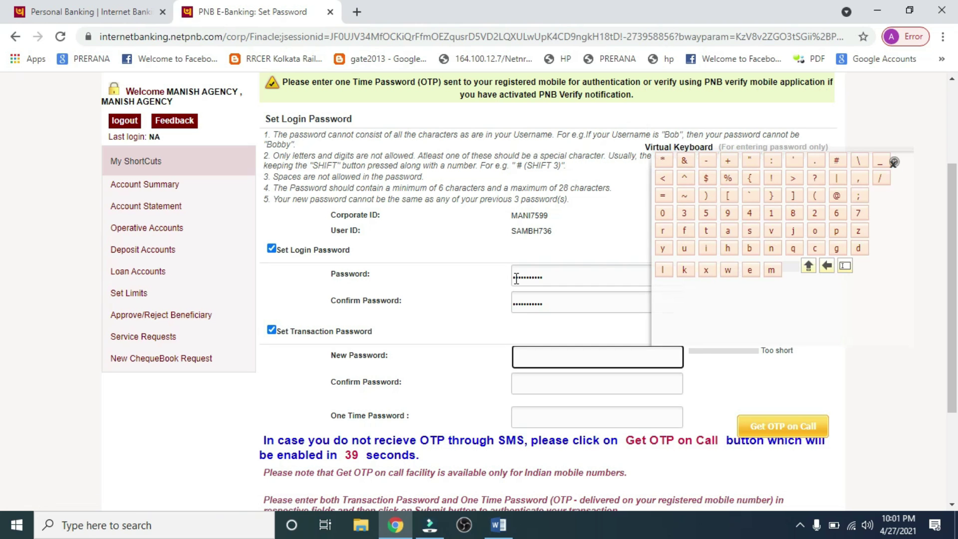
pyautogui.write('**********')
pyautogui.press('Tab')
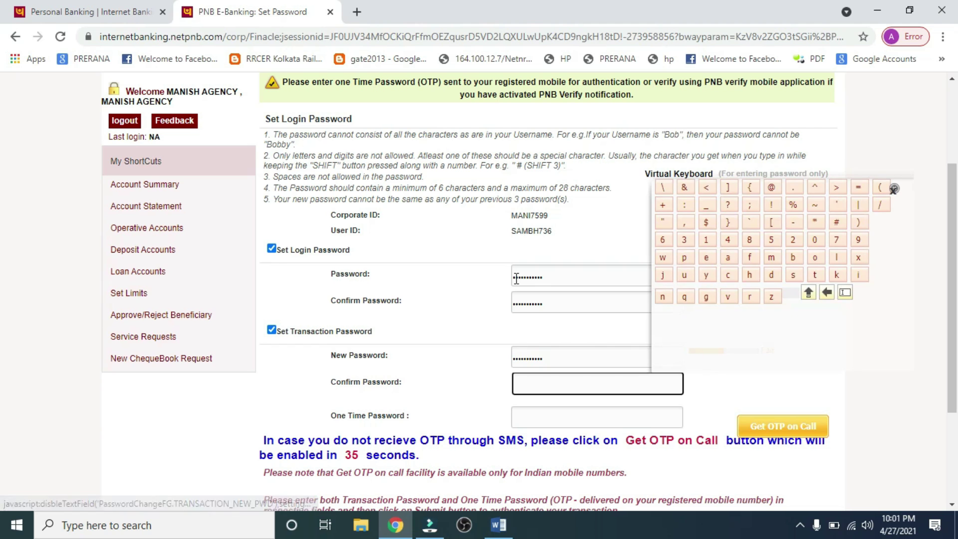
pyautogui.write('******')
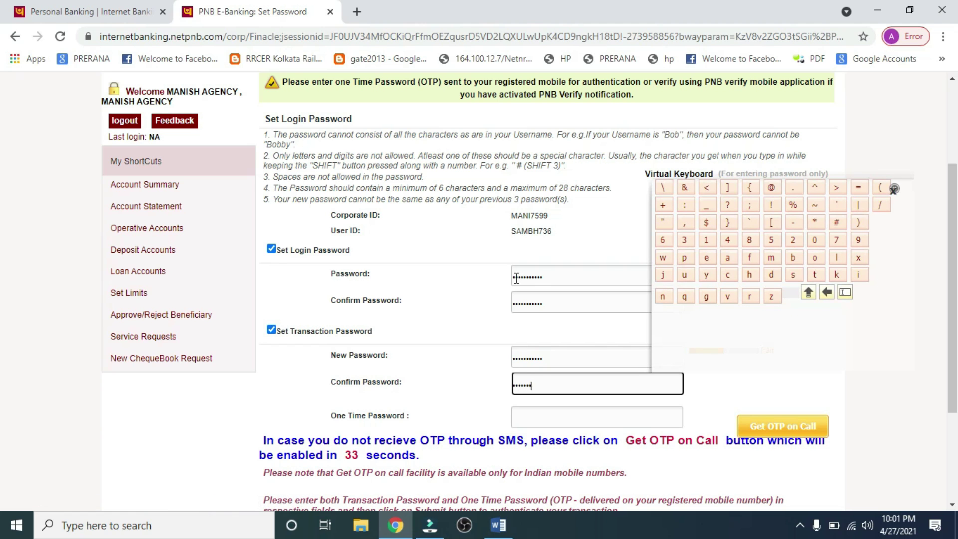
pyautogui.write('*****')
pyautogui.press('Tab')
# Step: Enter the one time password and submit the new passwords
pyautogui.scroll(-3, 517, 278)
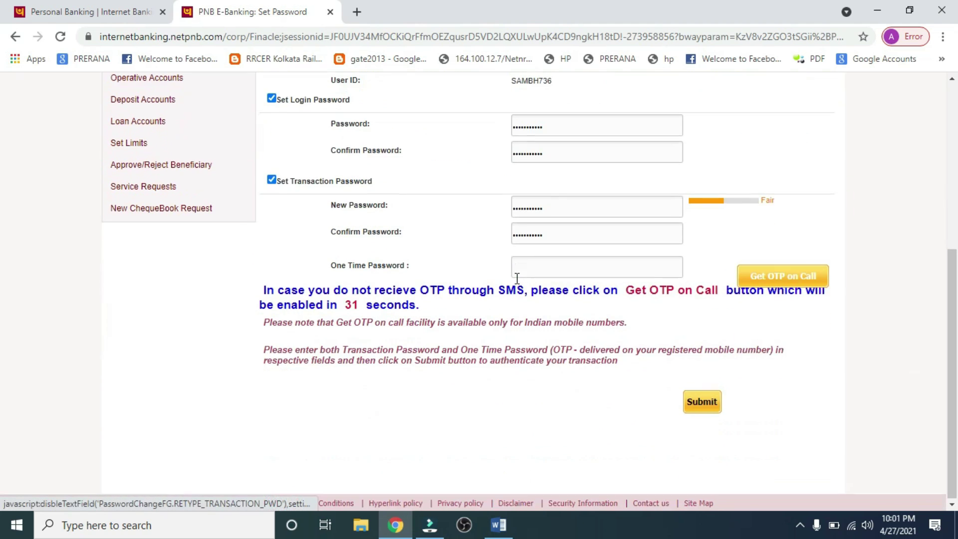
pyautogui.click(542, 268)
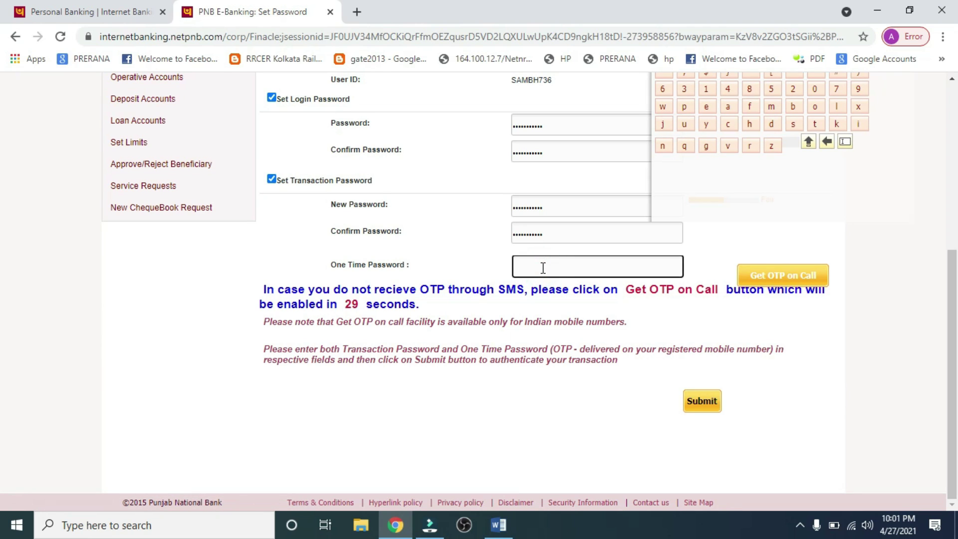
pyautogui.write('***')
pyautogui.write('•••')
pyautogui.click(701, 401)
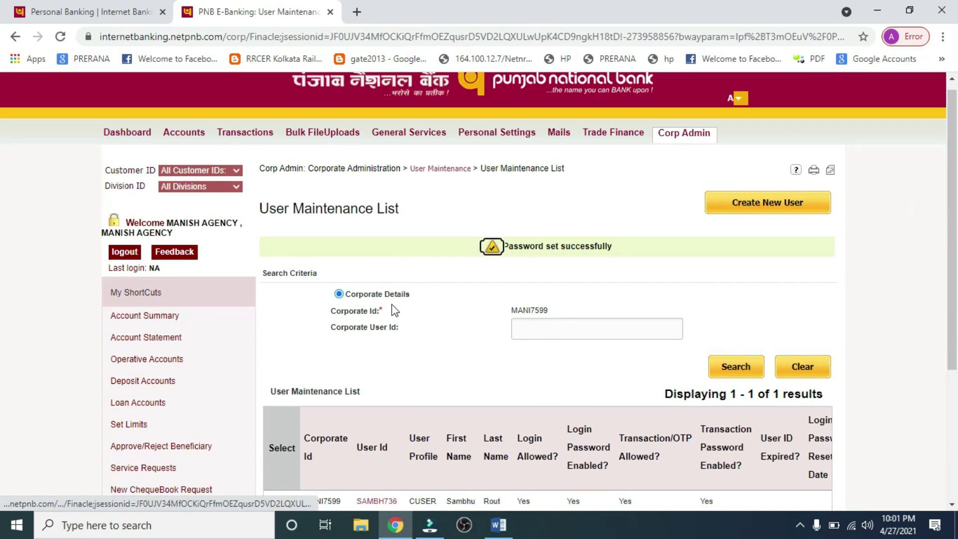
# Step: Check the password success message on the User Maintenance List, then go to Set Limits
pyautogui.scroll(-3, 392, 305)
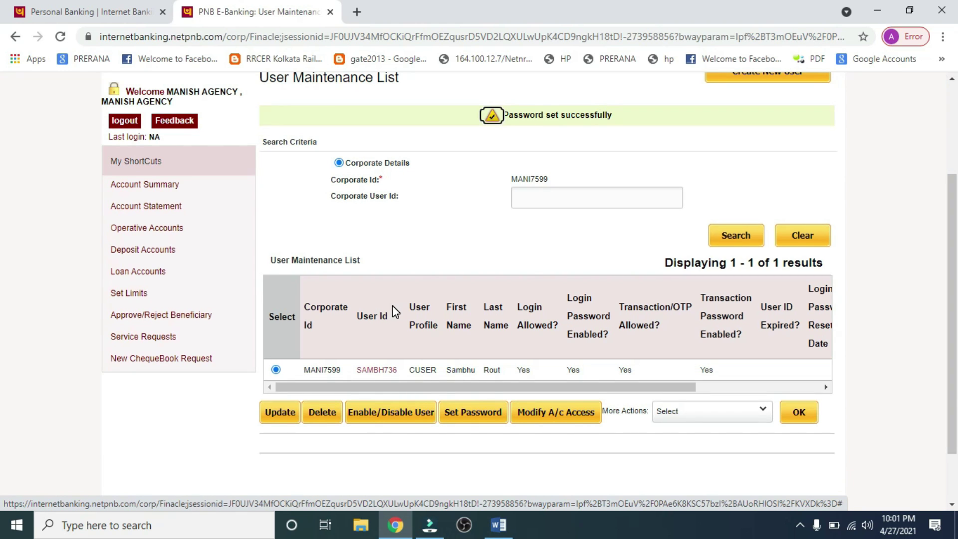
pyautogui.scroll(3, 392, 305)
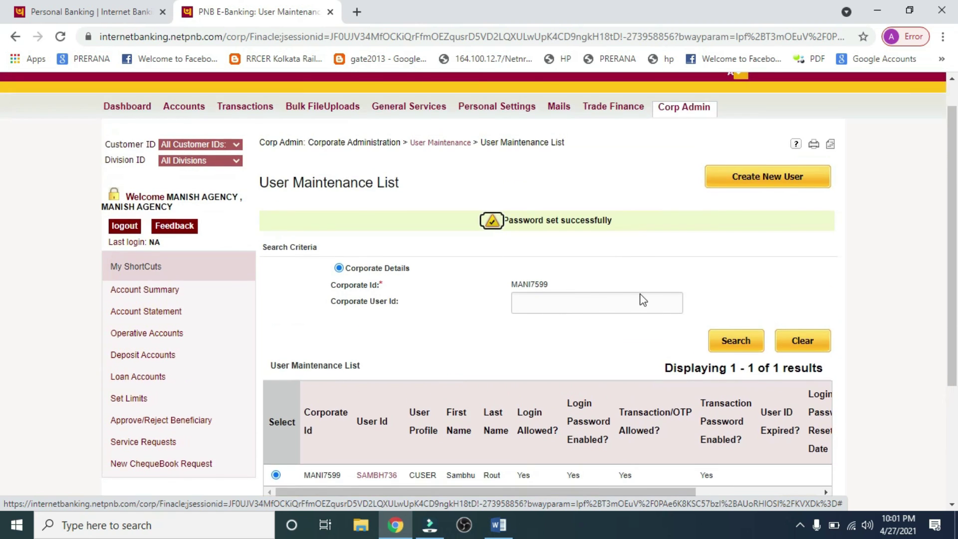
pyautogui.scroll(-2, 444, 340)
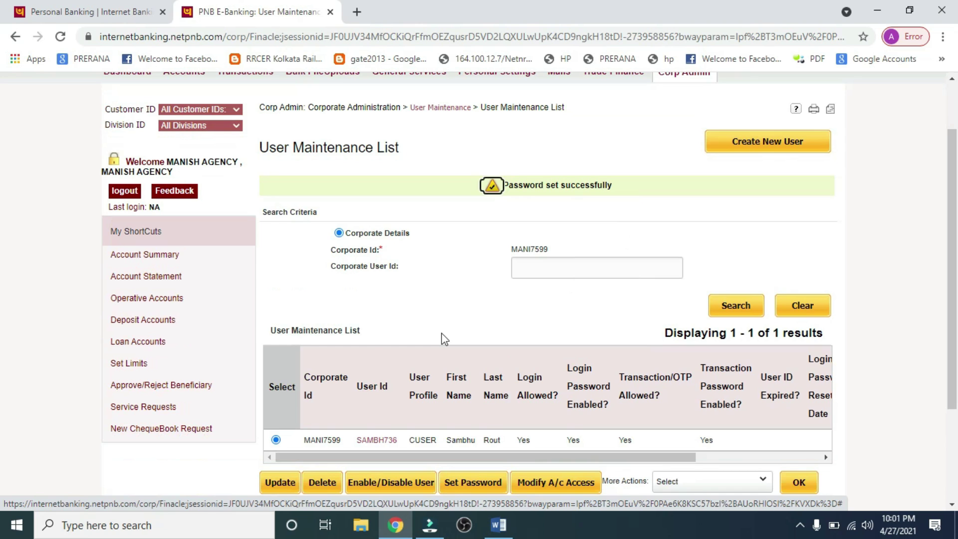
pyautogui.click(138, 364)
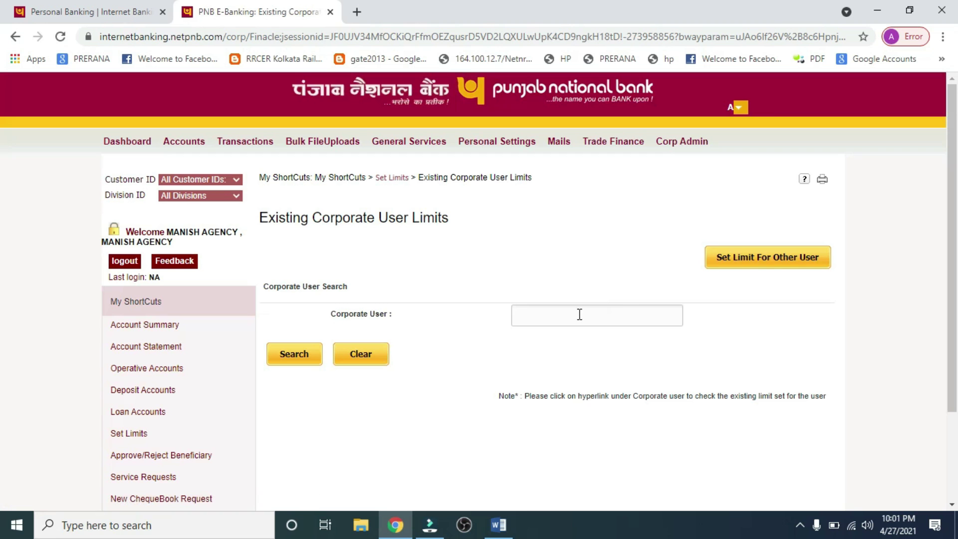
# Step: Look up the newly created corporate user under Set Limit For Other User and select them
pyautogui.write('sambh')
pyautogui.click(771, 259)
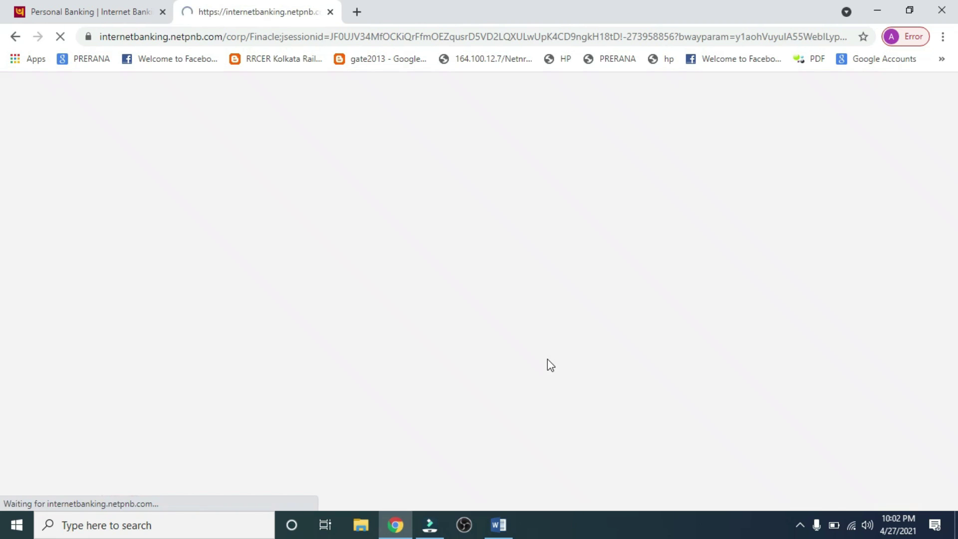
pyautogui.scroll(-2, 548, 364)
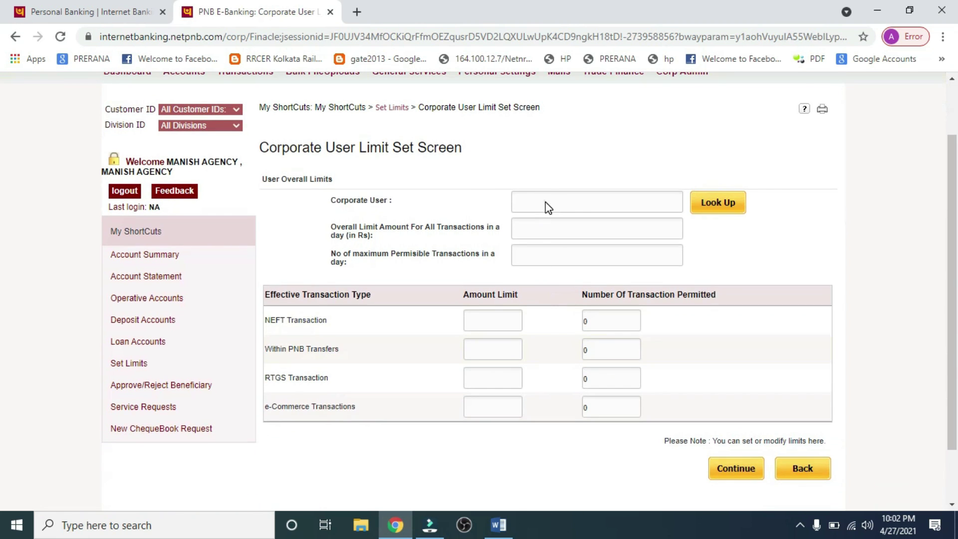
pyautogui.click(737, 214)
pyautogui.scroll(-3, 640, 272)
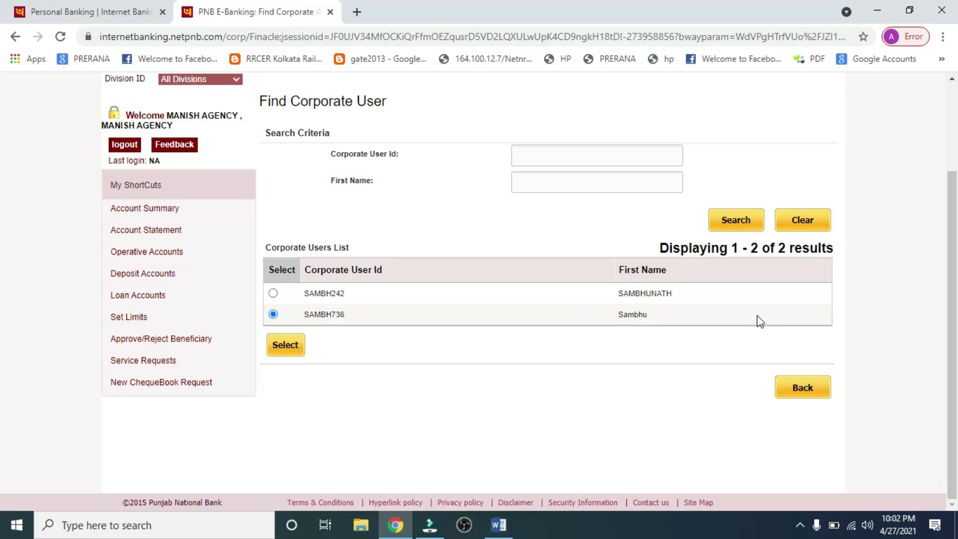
pyautogui.click(284, 350)
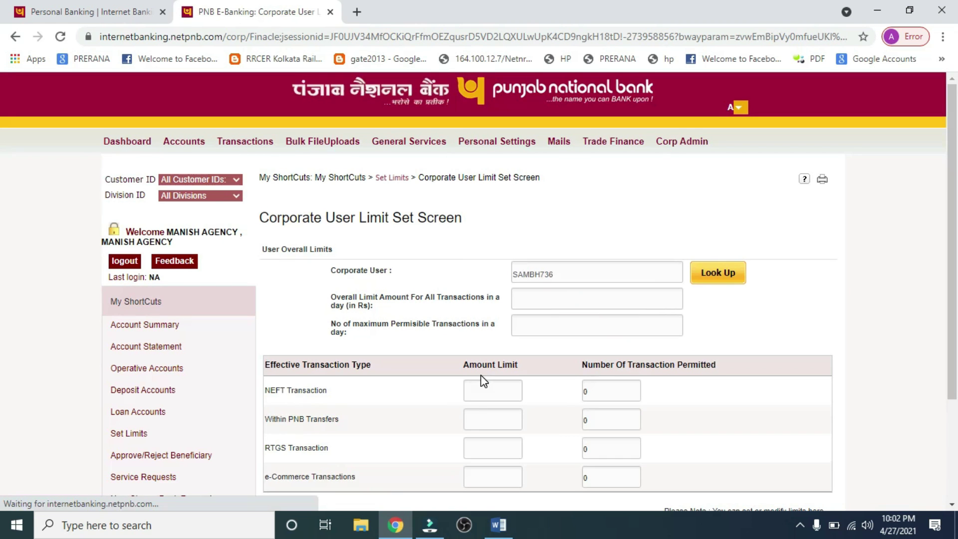
# Step: Enter an overall daily limit of 1000000 over 100 transactions, and NEFT 200000 over 100
pyautogui.click(549, 299)
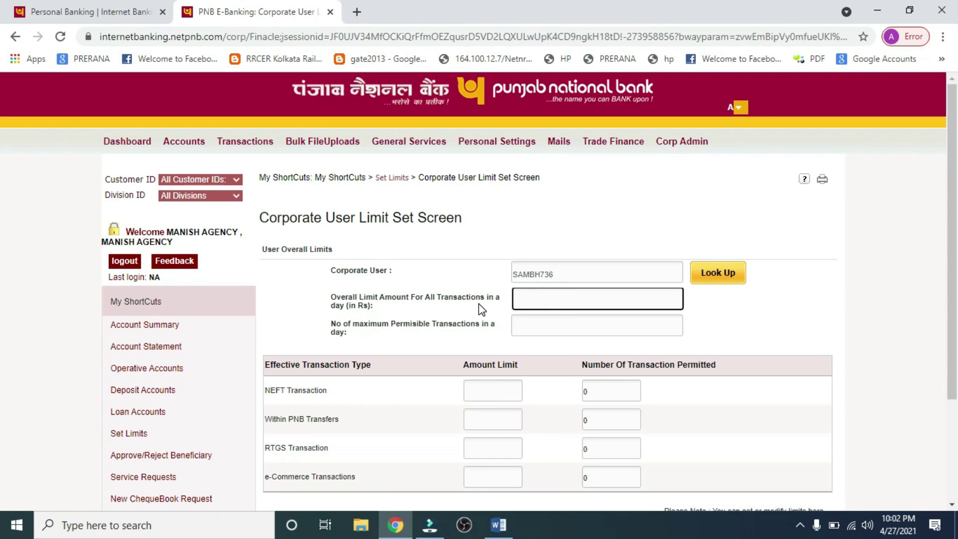
pyautogui.write('1000000')
pyautogui.press('Tab')
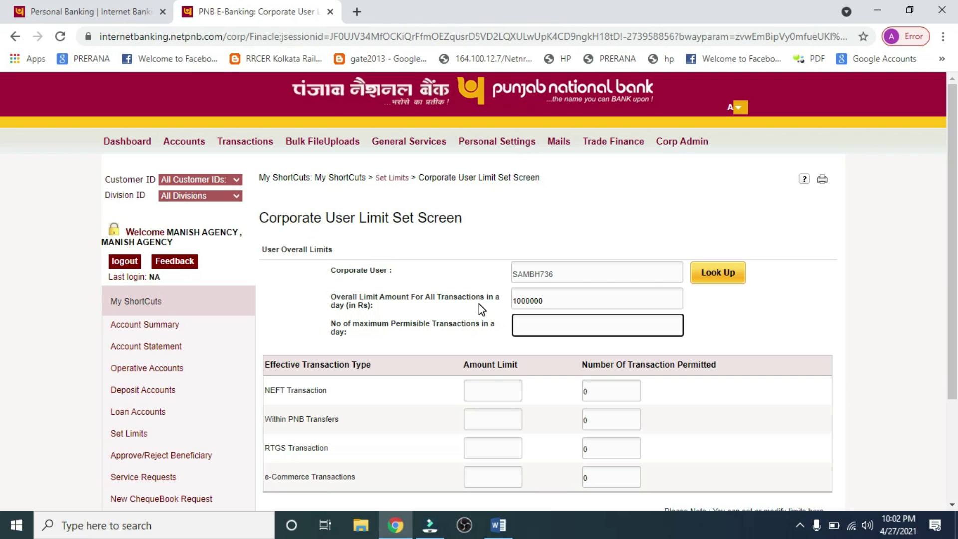
pyautogui.write('100')
pyautogui.press('Tab')
pyautogui.scroll(-2, 478, 303)
pyautogui.scroll(-2, 480, 307)
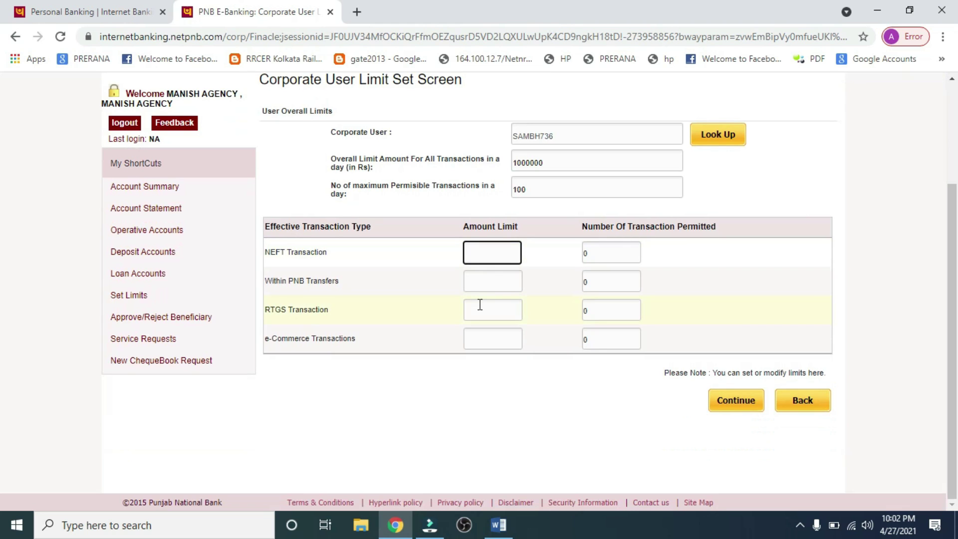
pyautogui.write('200000')
pyautogui.press('Tab')
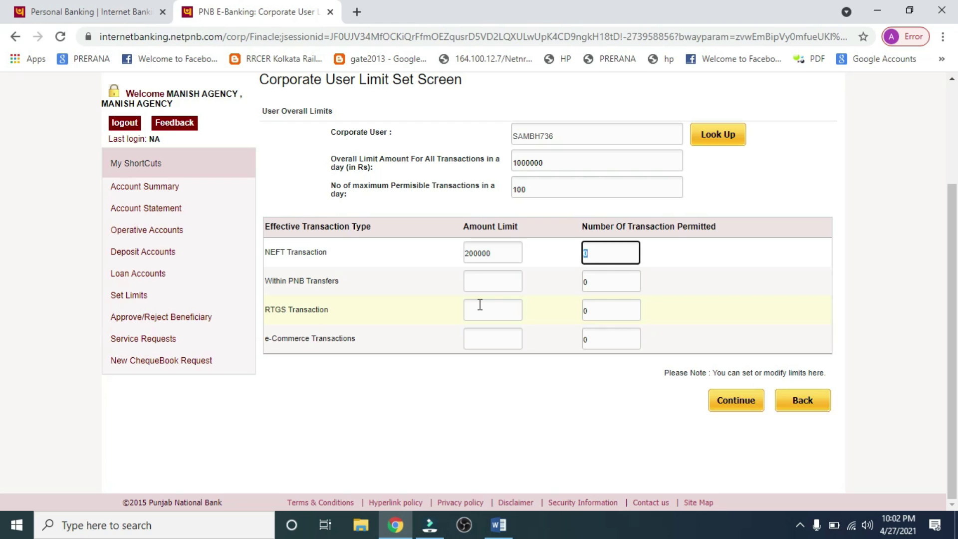
pyautogui.write('100')
# Step: Set Within PNB to 200000/100, RTGS to 800000/100 and e-Commerce to 0, then continue
pyautogui.press('Tab')
pyautogui.write('100')
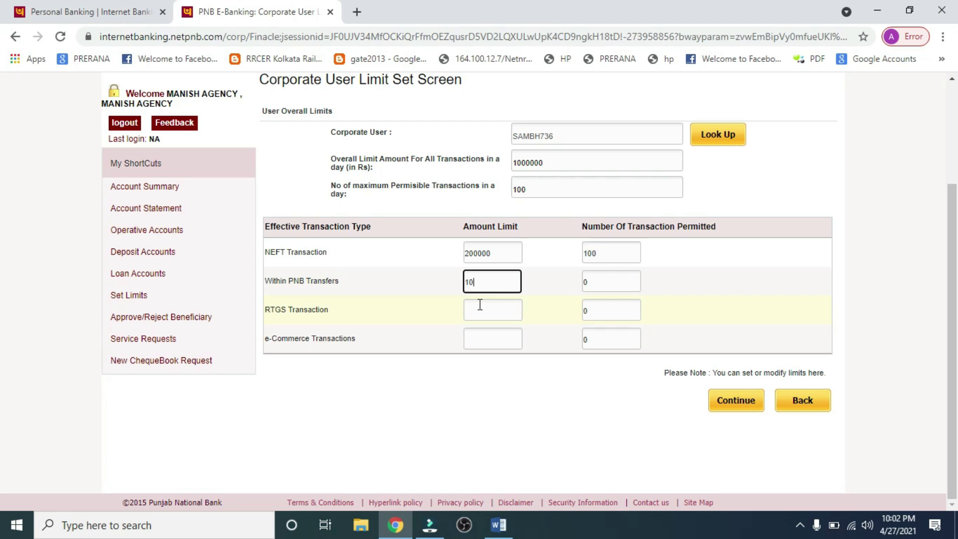
pyautogui.press('BackSpace')
pyautogui.press('BackSpace')
pyautogui.press('BackSpace')
pyautogui.write('200000')
pyautogui.press('Tab')
pyautogui.write('100')
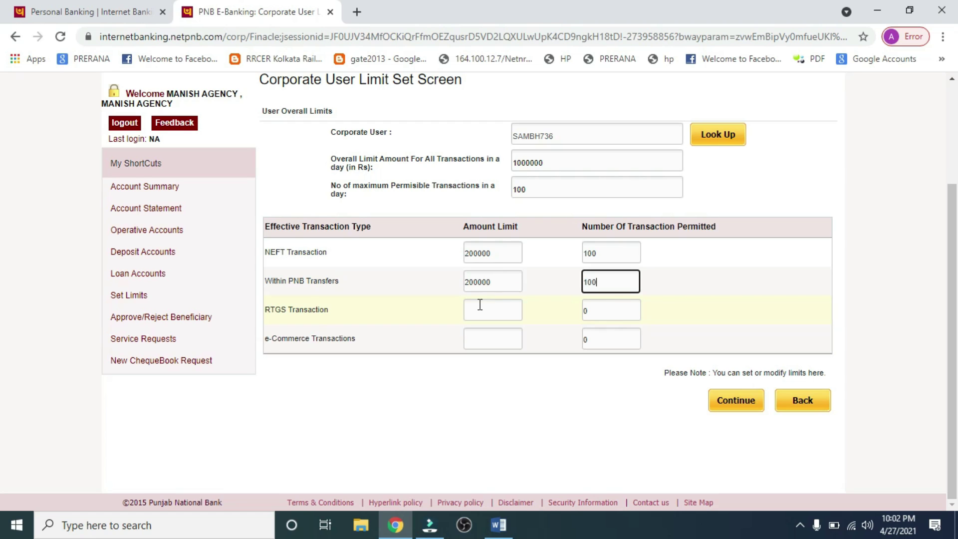
pyautogui.press('Tab')
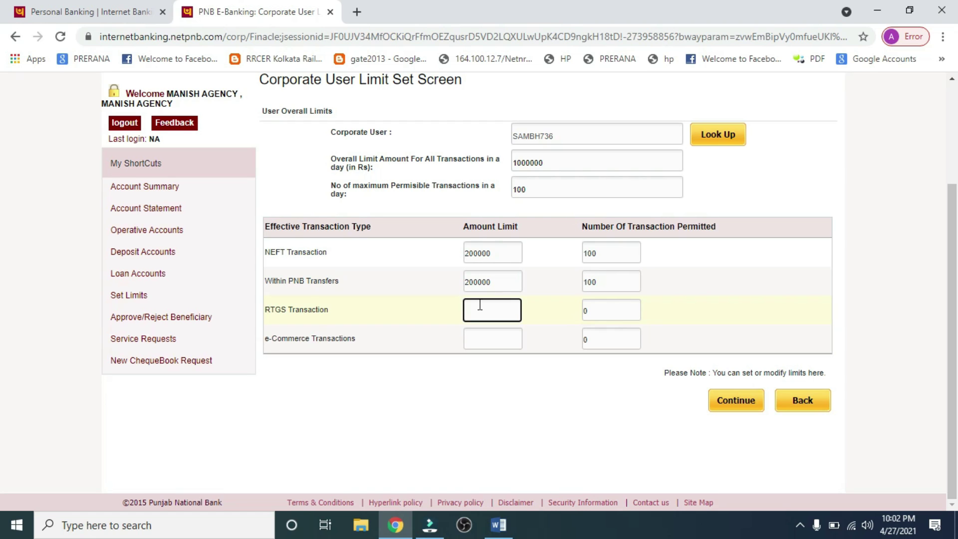
pyautogui.write('800000')
pyautogui.press('Tab')
pyautogui.write('100')
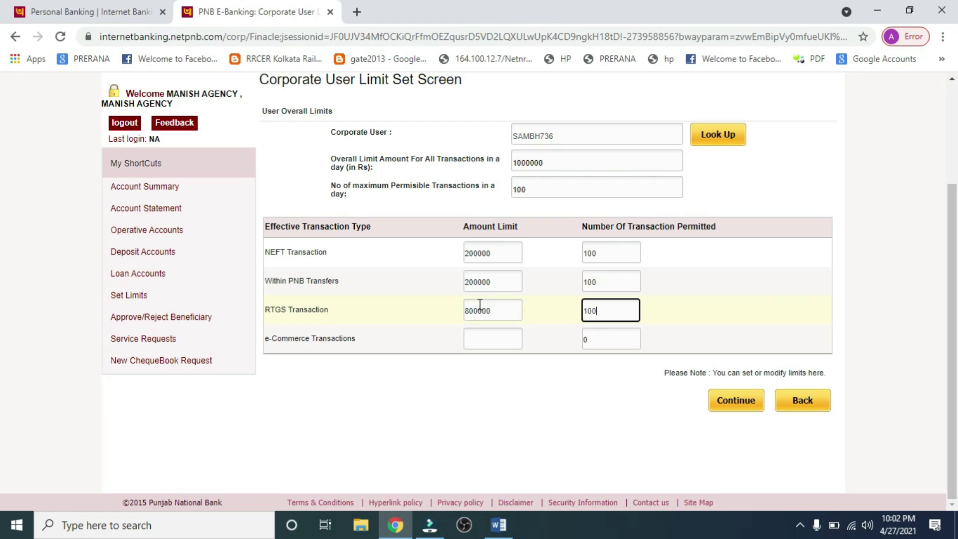
pyautogui.press('Tab')
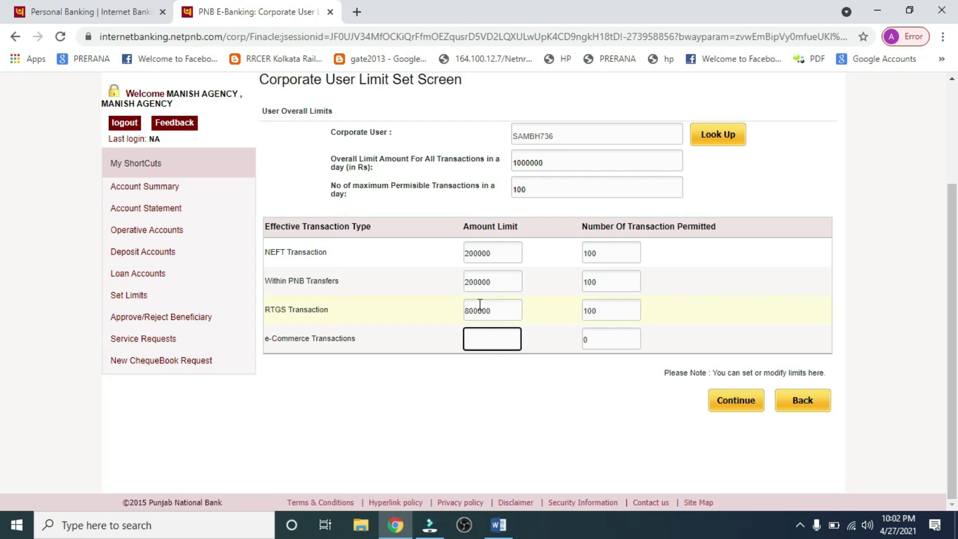
pyautogui.click(486, 340)
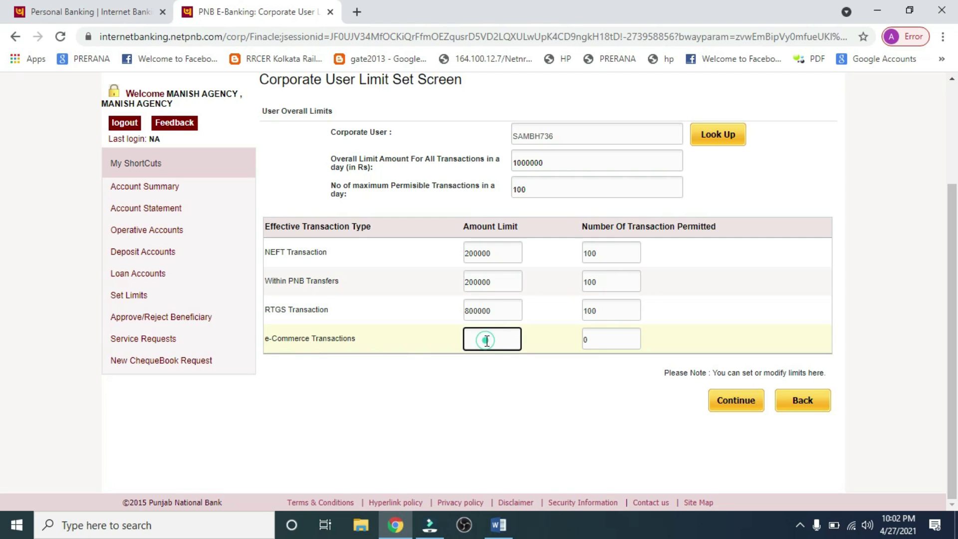
pyautogui.write('0')
pyautogui.click(735, 401)
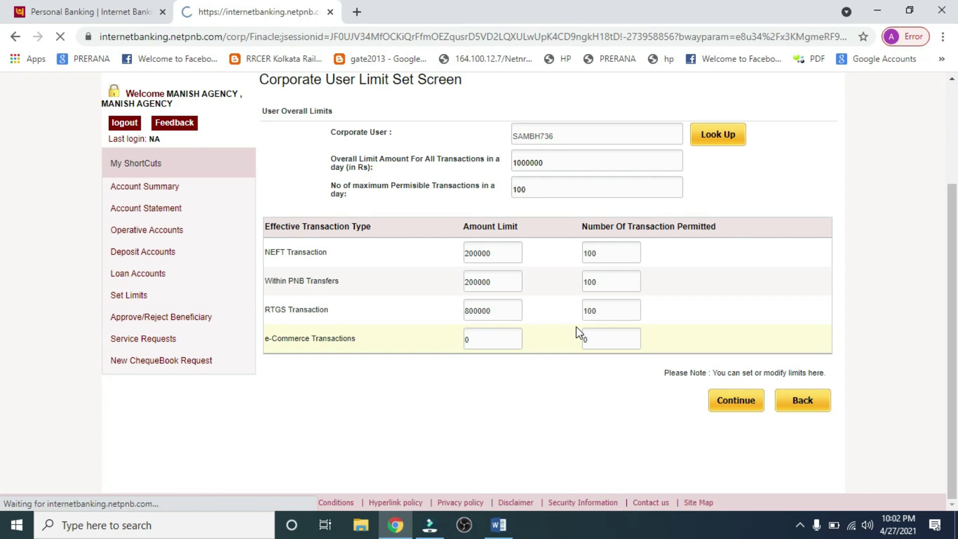
# Step: Enter the one-time password on the limits preview and submit to save the user limits
pyautogui.scroll(-4, 579, 333)
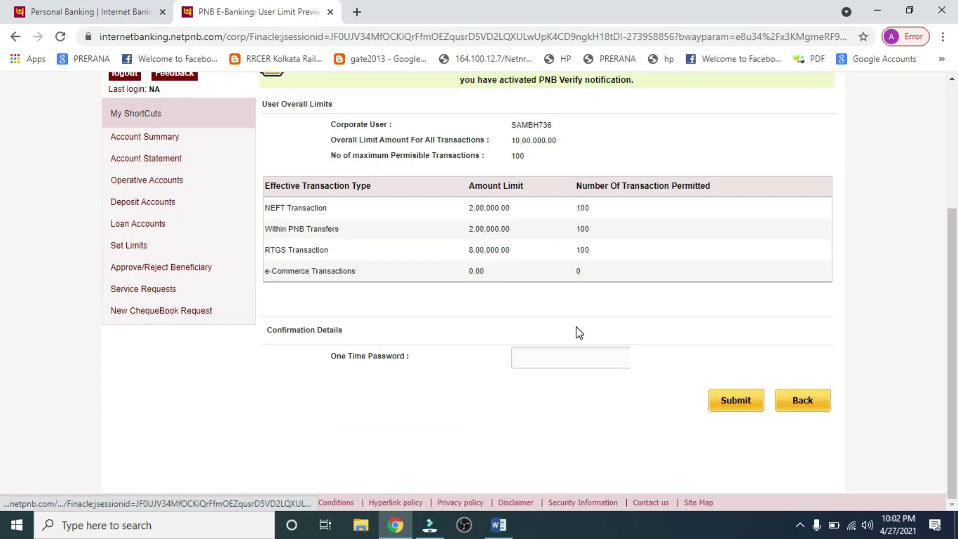
pyautogui.click(559, 356)
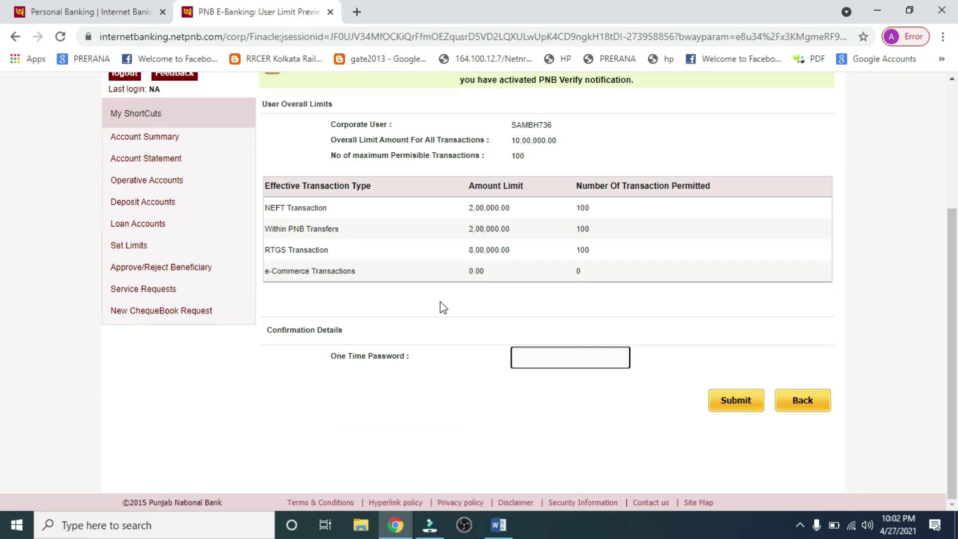
pyautogui.scroll(2, 441, 302)
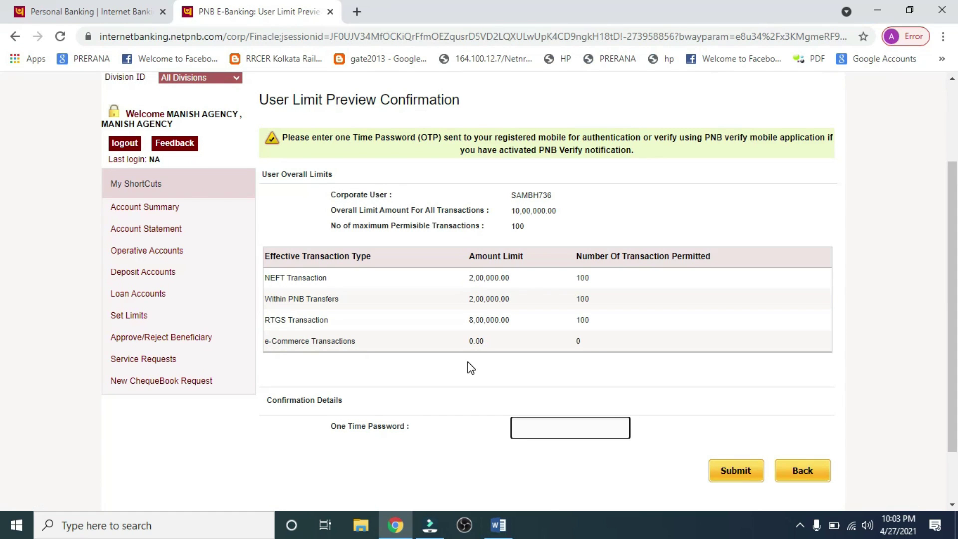
pyautogui.click(531, 427)
pyautogui.click(734, 470)
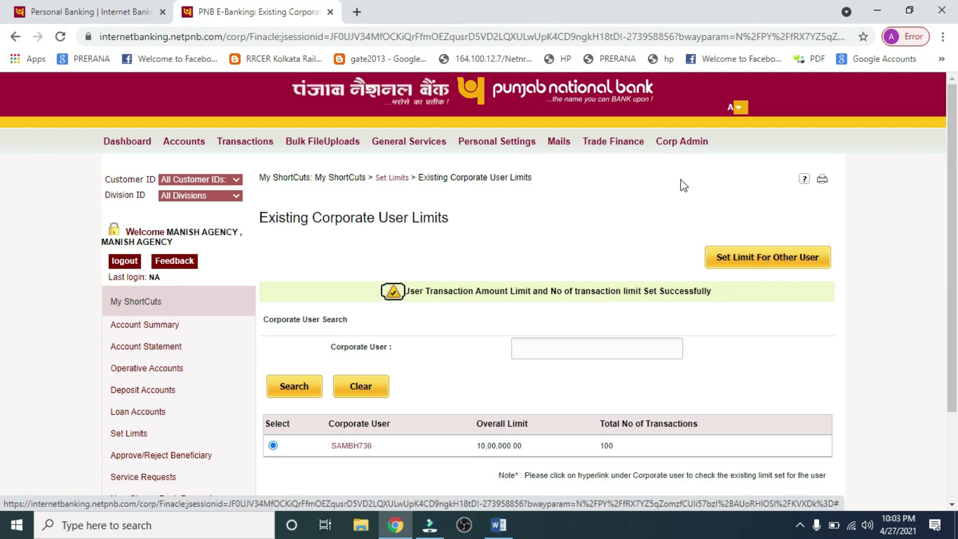
# Step: Open the Corp Admin dropdown menu in the top navigation bar
pyautogui.moveTo(683, 145)
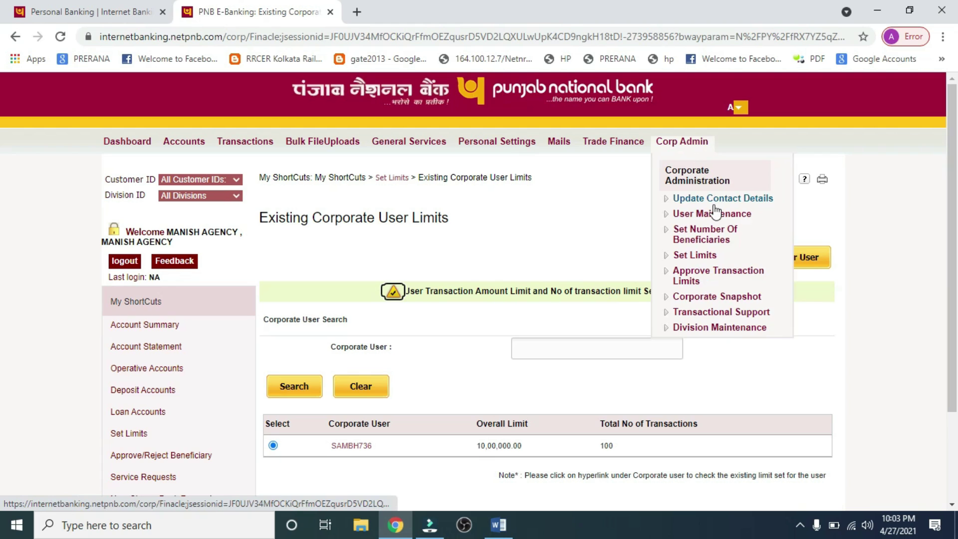
# Step: Set Number Of Beneficiaries to 10000 and update it
pyautogui.click(705, 234)
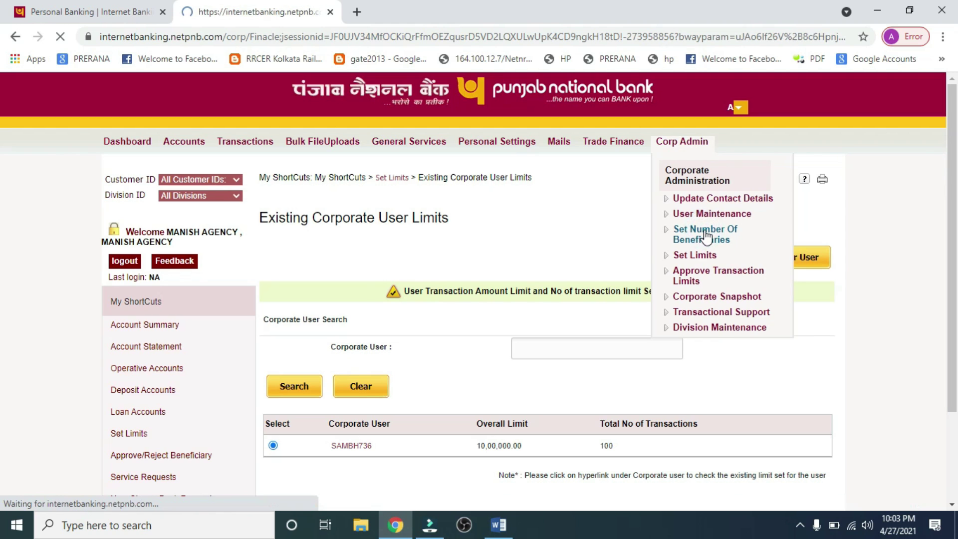
pyautogui.click(599, 251)
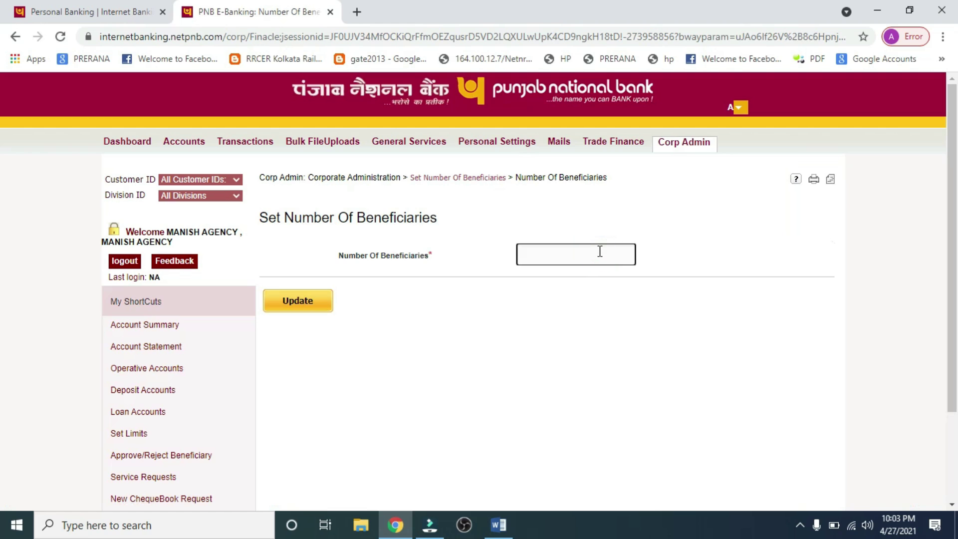
pyautogui.write('10000')
pyautogui.click(298, 302)
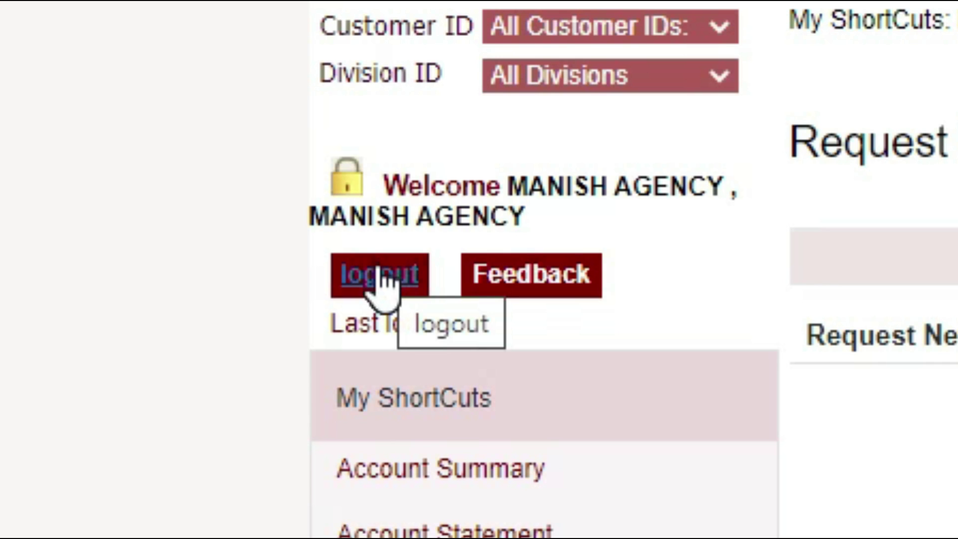
# Step: Log out of the admin session and enter the new user's corporate ID and user ID to log in
pyautogui.click(380, 279)
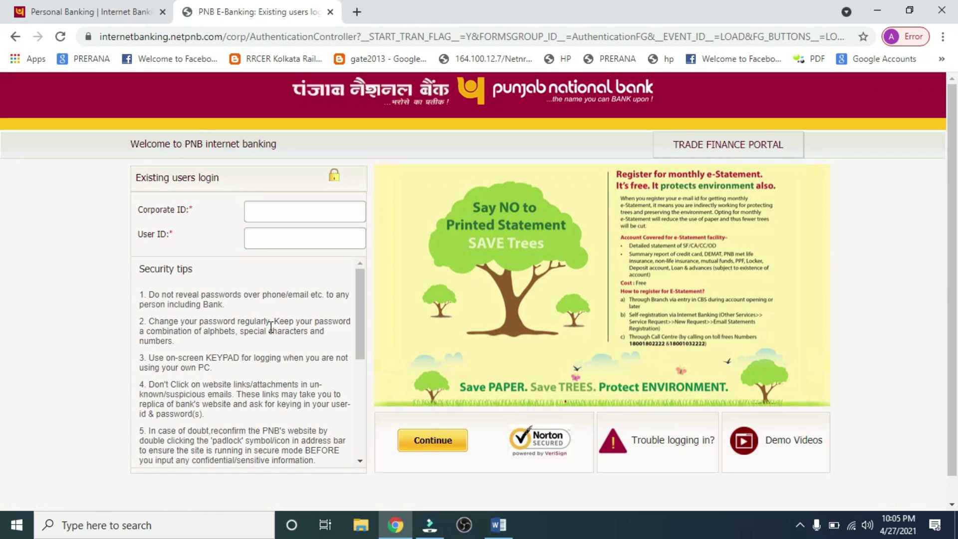
pyautogui.click(267, 205)
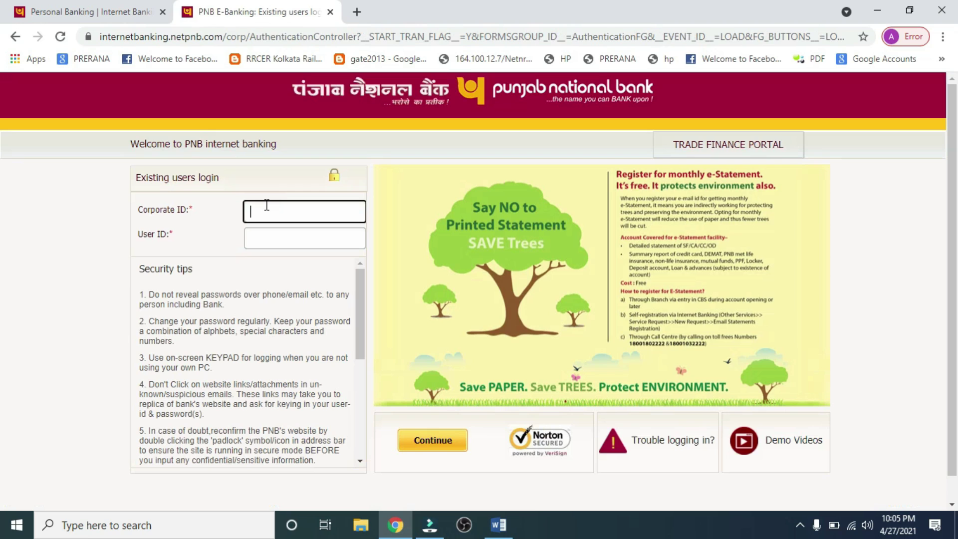
pyautogui.press('Tab')
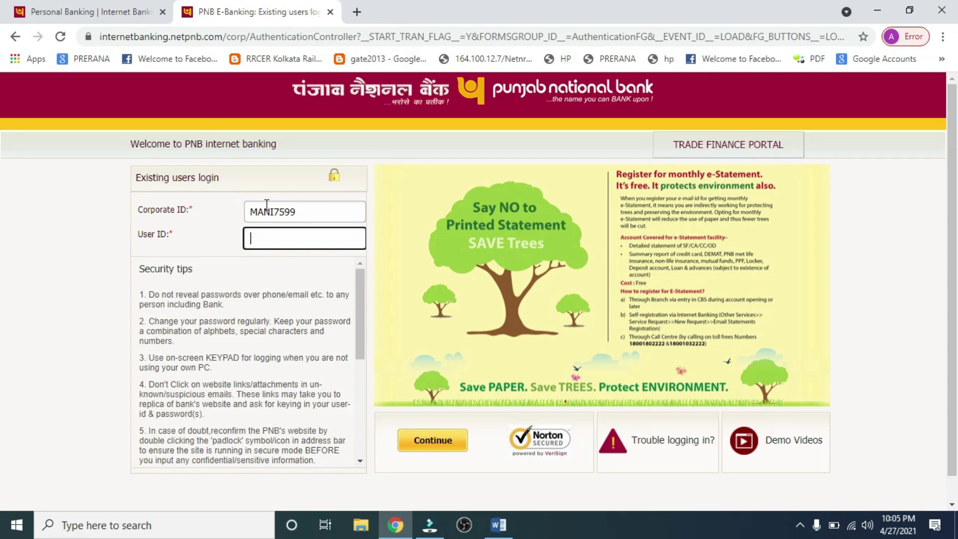
pyautogui.click(411, 441)
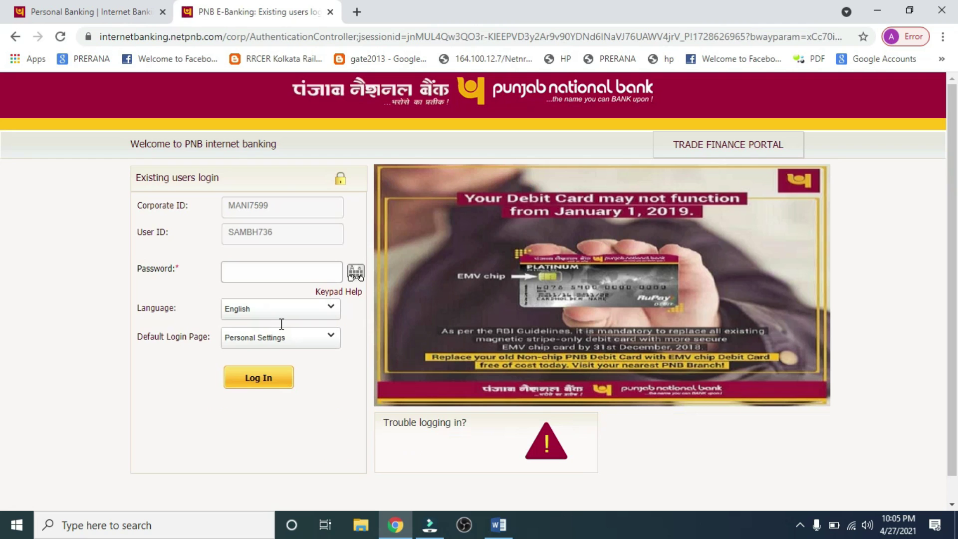
# Step: Log in with the new user's password and agree to the internet banking terms
pyautogui.click(245, 266)
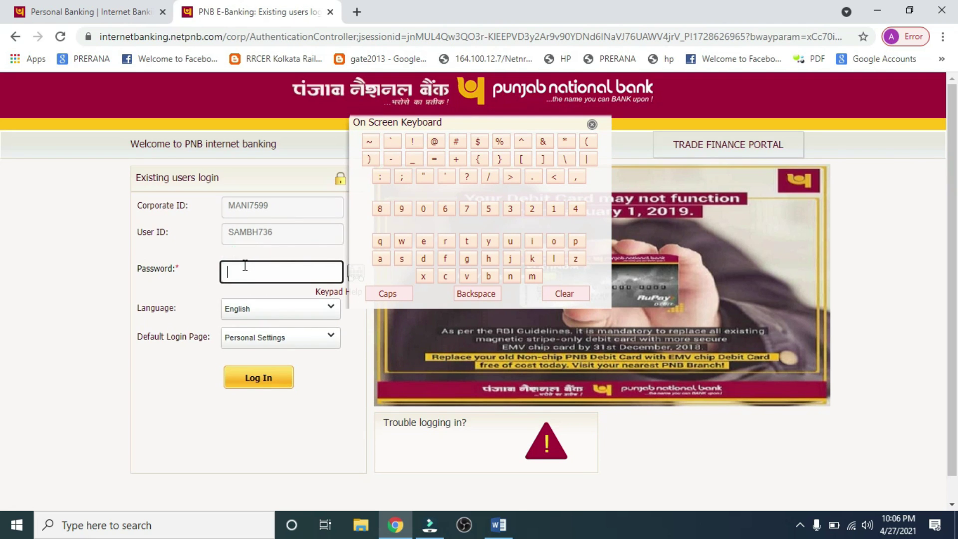
pyautogui.write('••••••••••••••••••••••••')
pyautogui.click(267, 378)
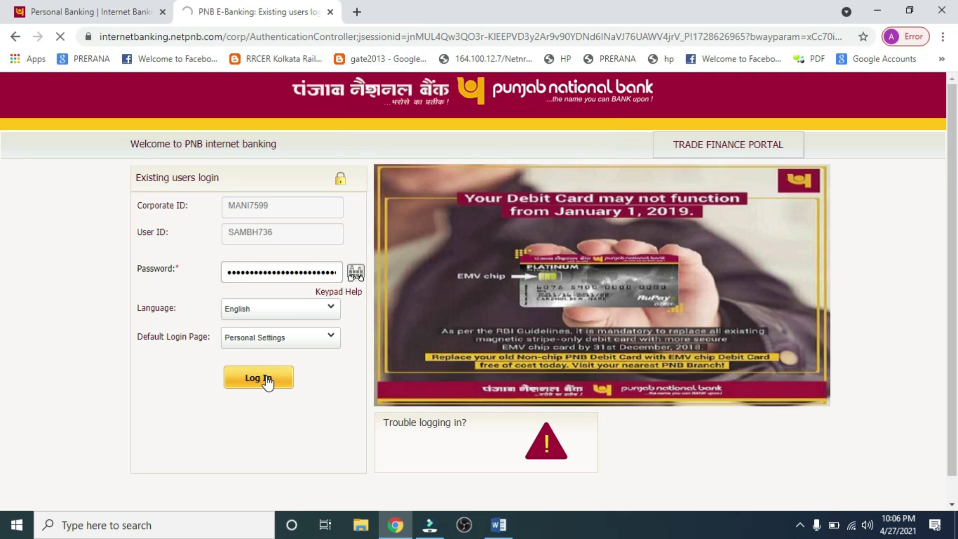
pyautogui.scroll(-20, 266, 409)
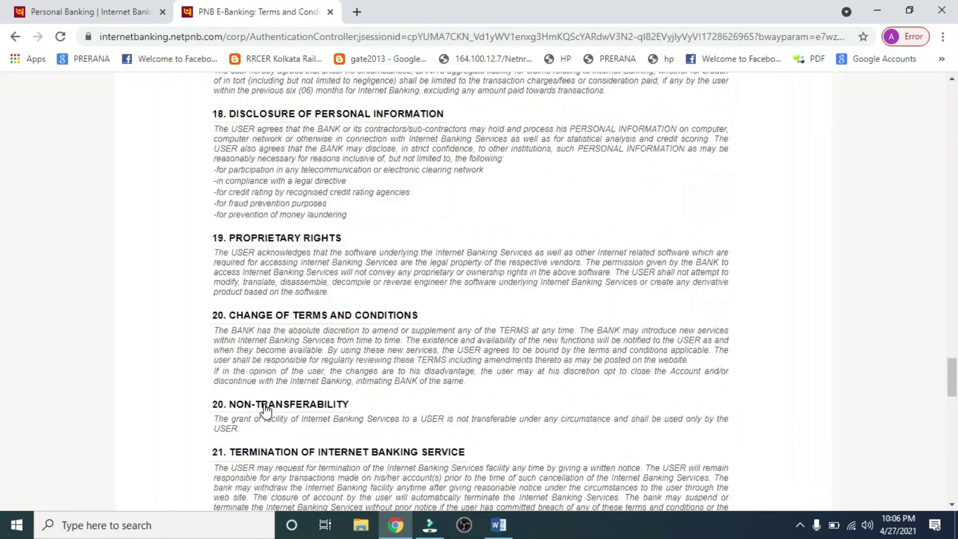
pyautogui.scroll(-10, 266, 412)
pyautogui.click(244, 466)
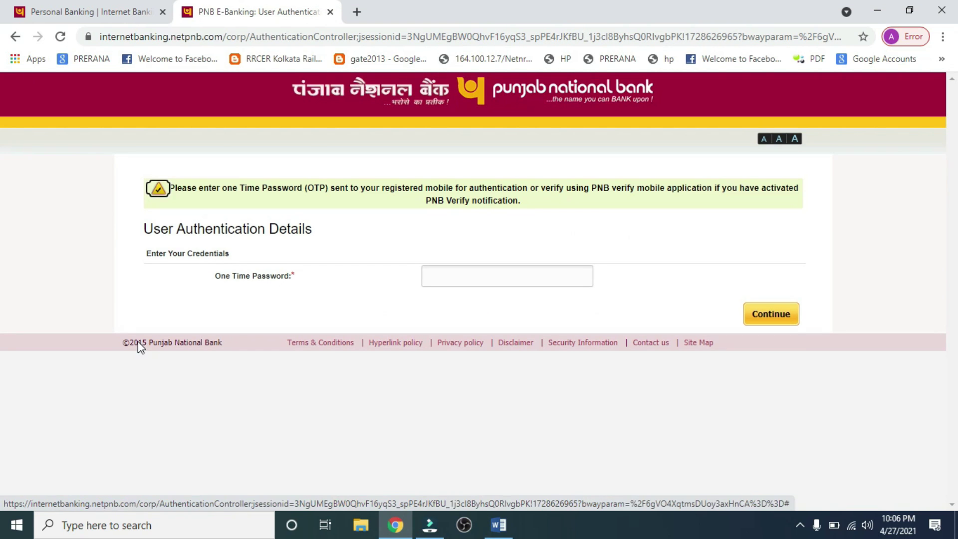
# Step: Verify the login with the one-time password and tick security question 1
pyautogui.click(459, 274)
pyautogui.write('*')
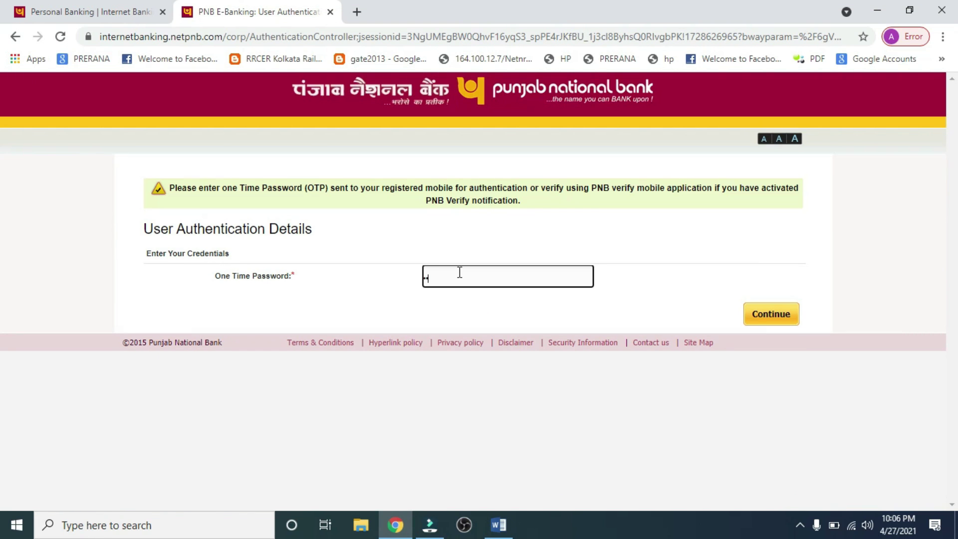
pyautogui.write('****')
pyautogui.click(765, 313)
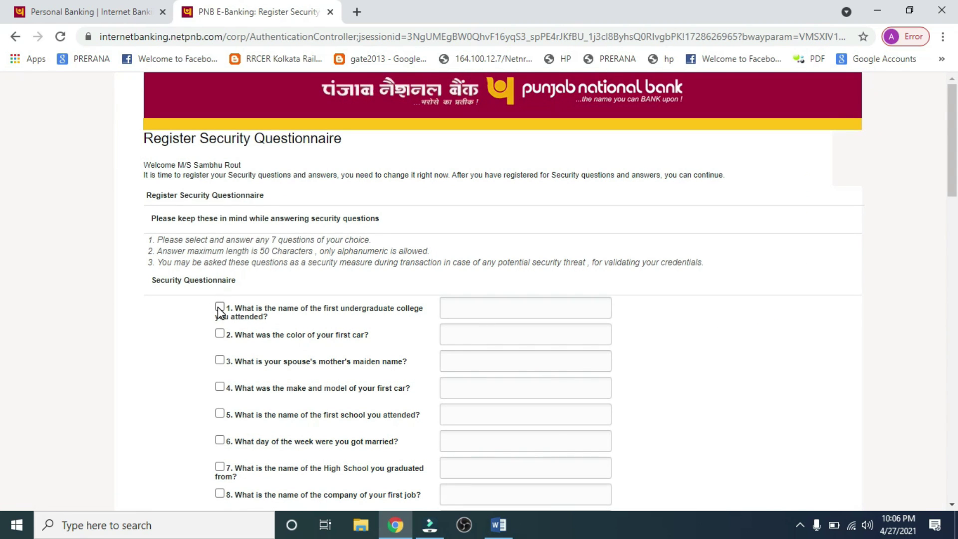
pyautogui.click(220, 308)
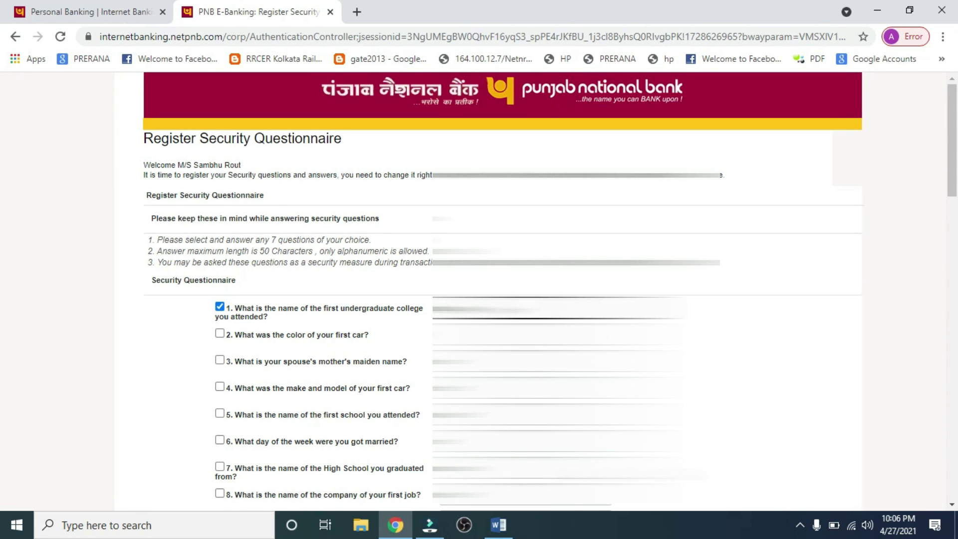
# Step: Tick security questions 2 through 7 and register the security questionnaire
pyautogui.click(219, 333)
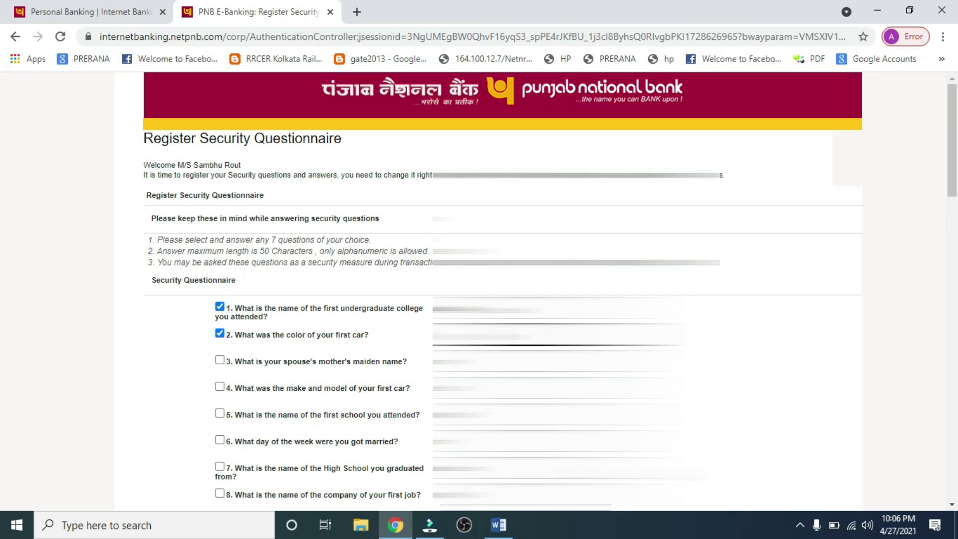
pyautogui.click(219, 359)
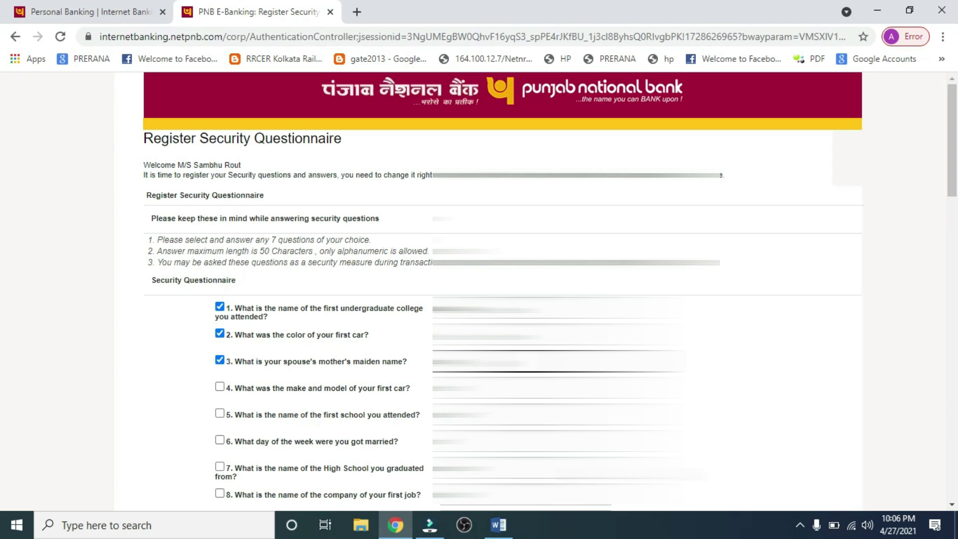
pyautogui.click(220, 386)
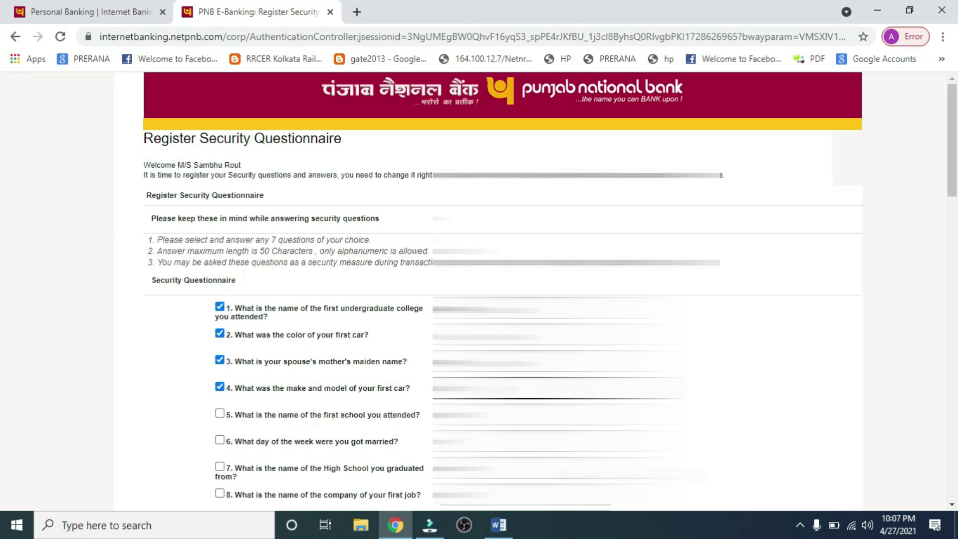
pyautogui.click(220, 413)
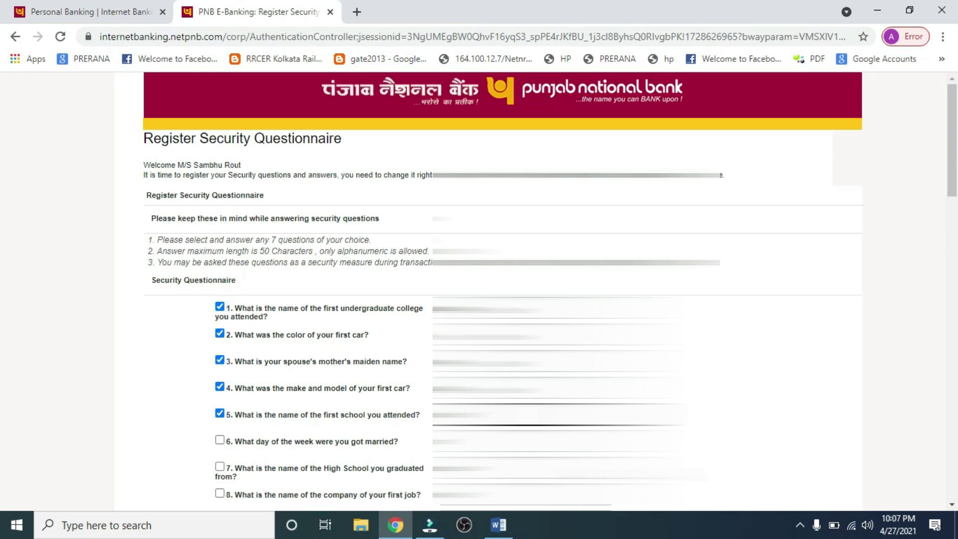
pyautogui.click(220, 439)
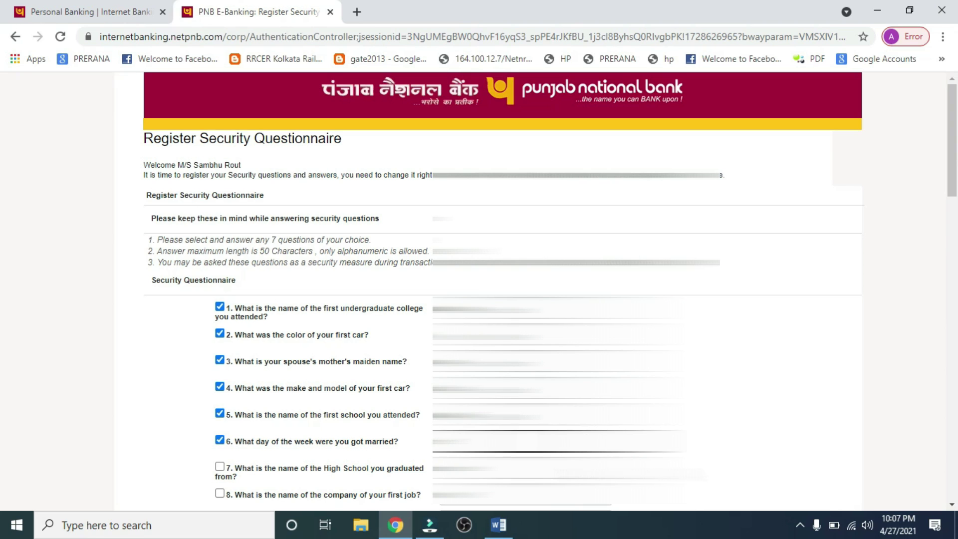
pyautogui.click(219, 465)
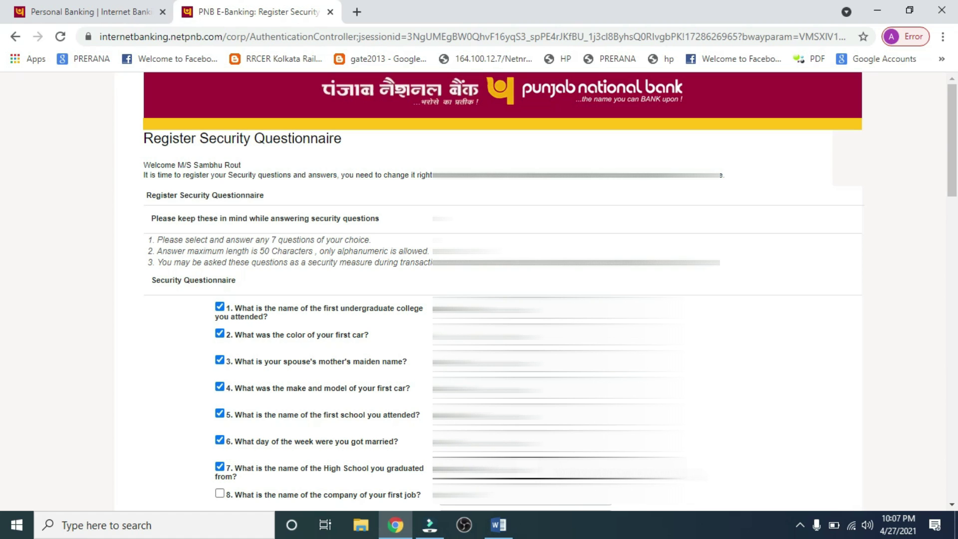
pyautogui.scroll(-20, 679, 457)
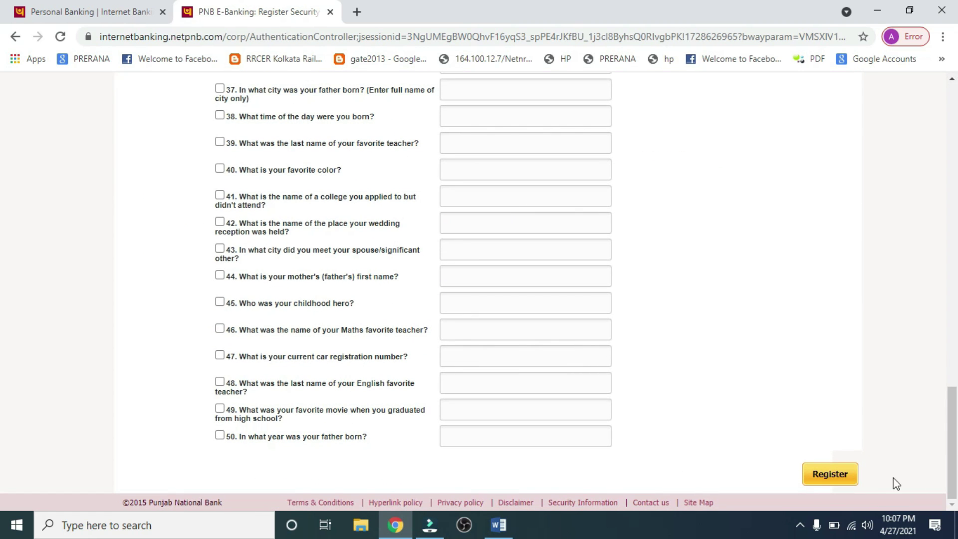
pyautogui.click(833, 474)
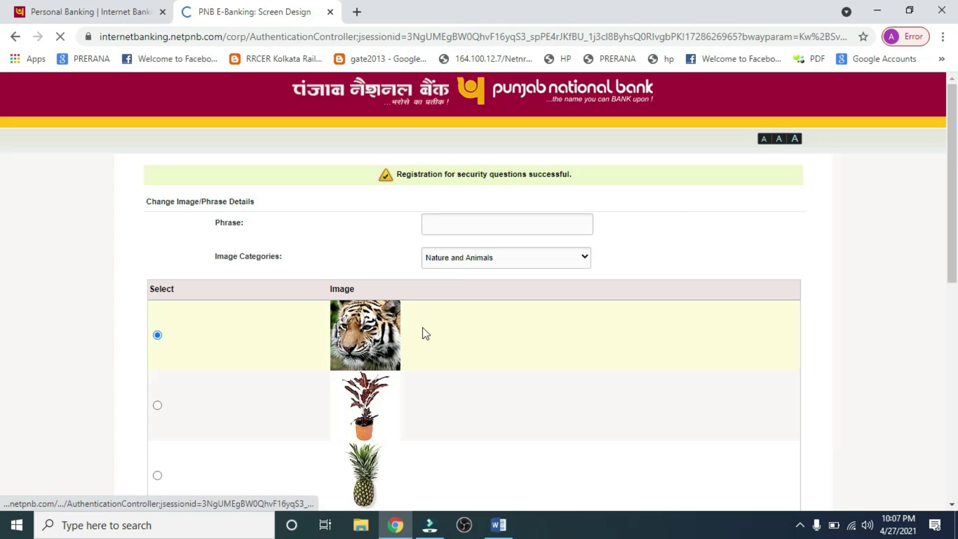
# Step: Enter a security phrase, keep the tiger image, accept the Terms & Conditions and save
pyautogui.click(468, 223)
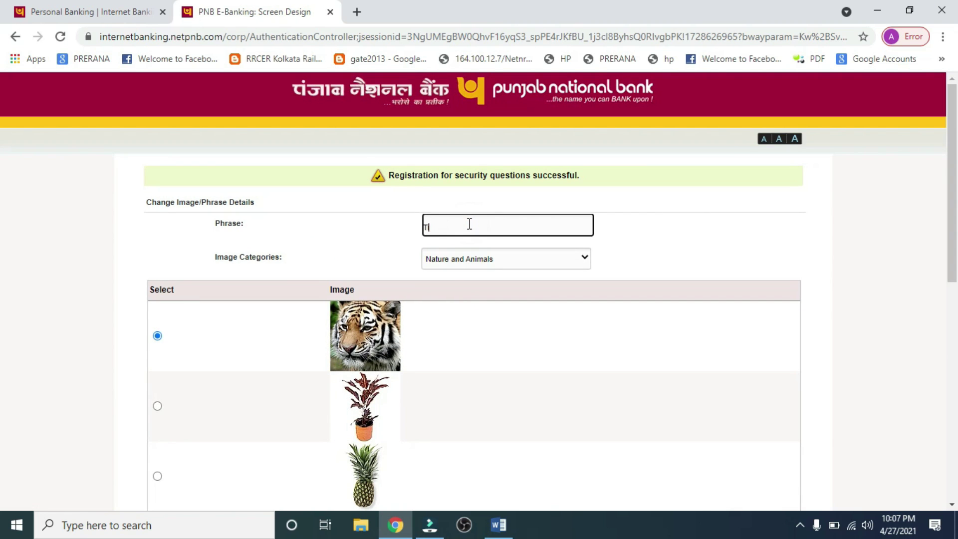
pyautogui.scroll(-10, 2, 444)
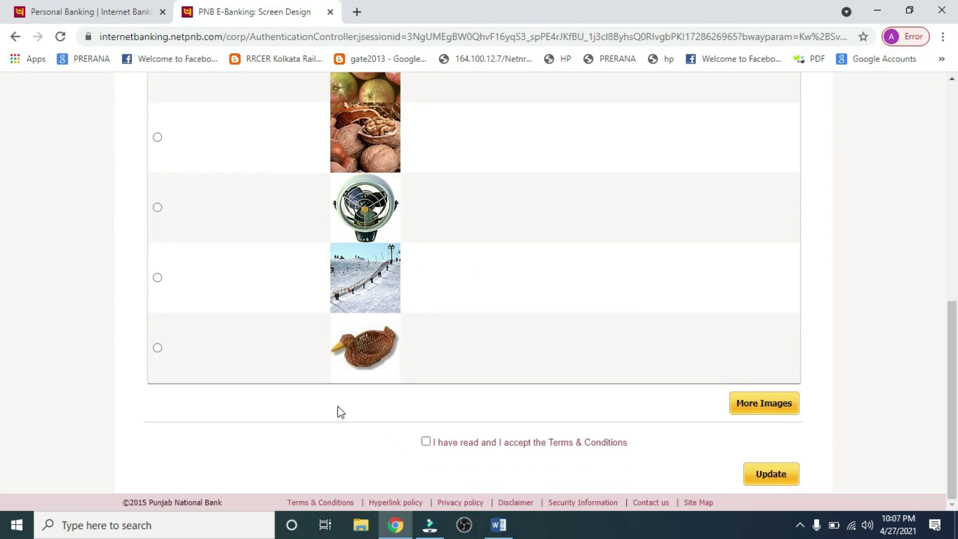
pyautogui.click(426, 441)
pyautogui.click(771, 476)
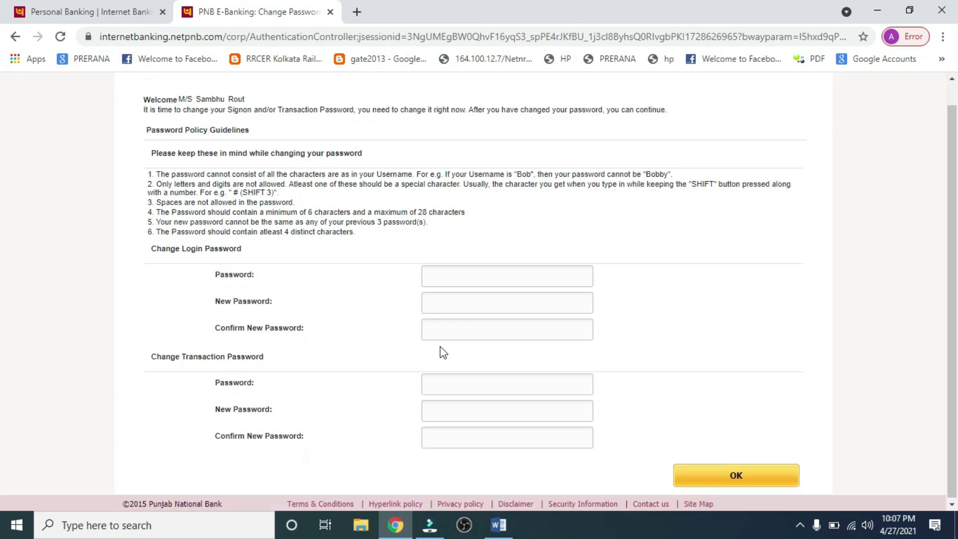
# Step: Change the login and transaction passwords with current, new and confirmation entries, then submit
pyautogui.click(486, 274)
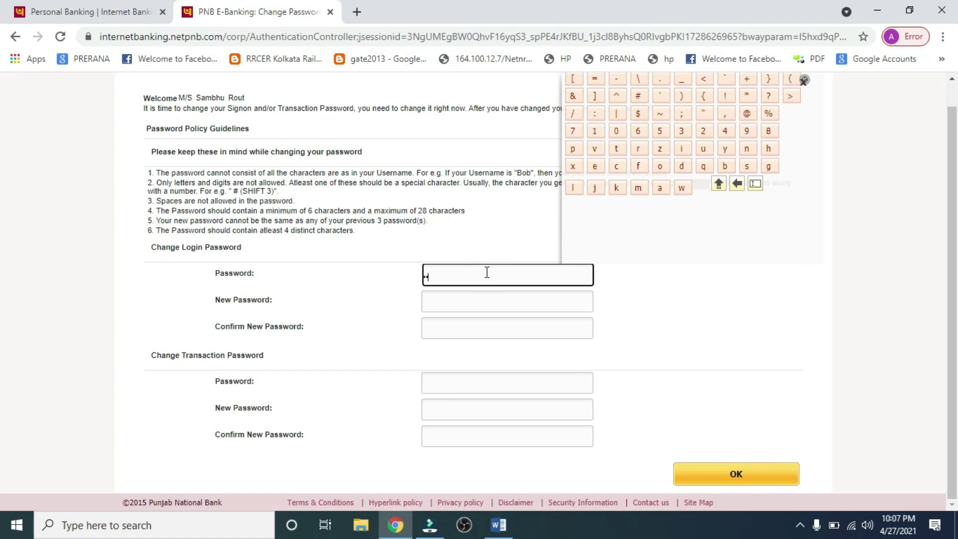
pyautogui.write('**********')
pyautogui.press('Tab')
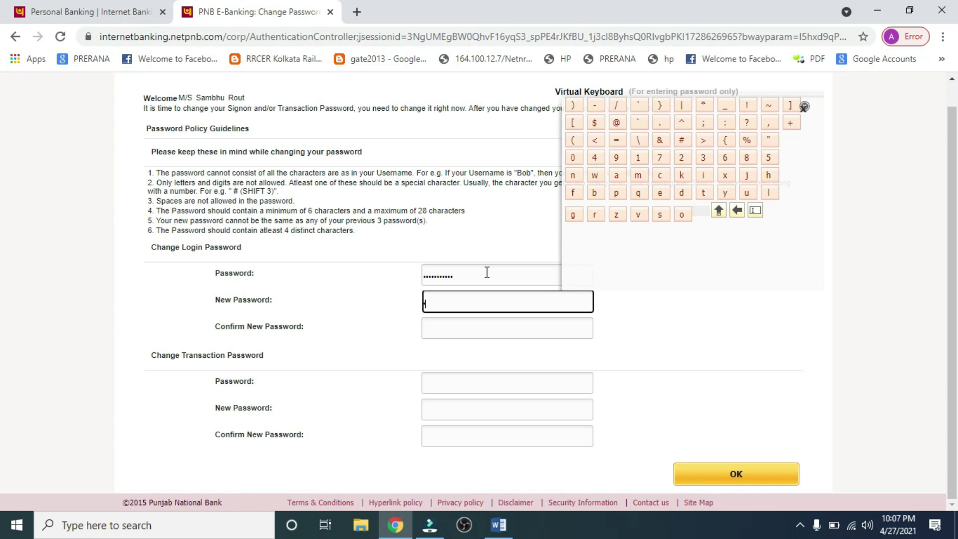
pyautogui.write('**********')
pyautogui.press('Tab')
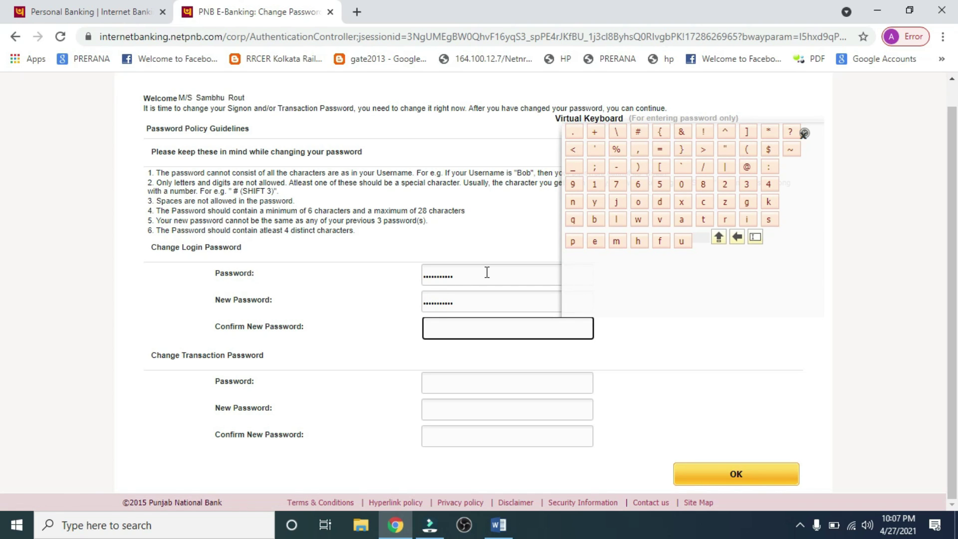
pyautogui.write('***********')
pyautogui.press('Tab')
pyautogui.press('Tab')
pyautogui.write('****')
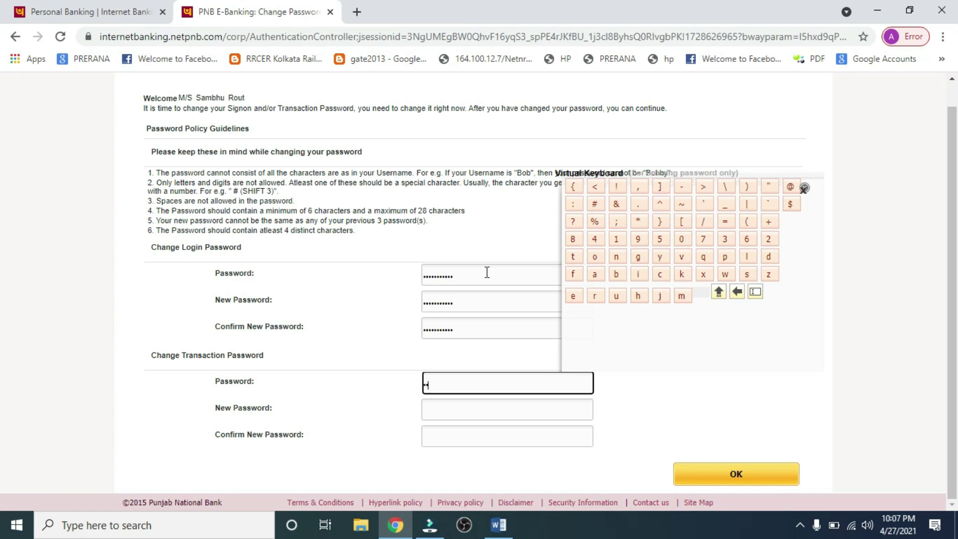
pyautogui.write('*******')
pyautogui.press('Tab')
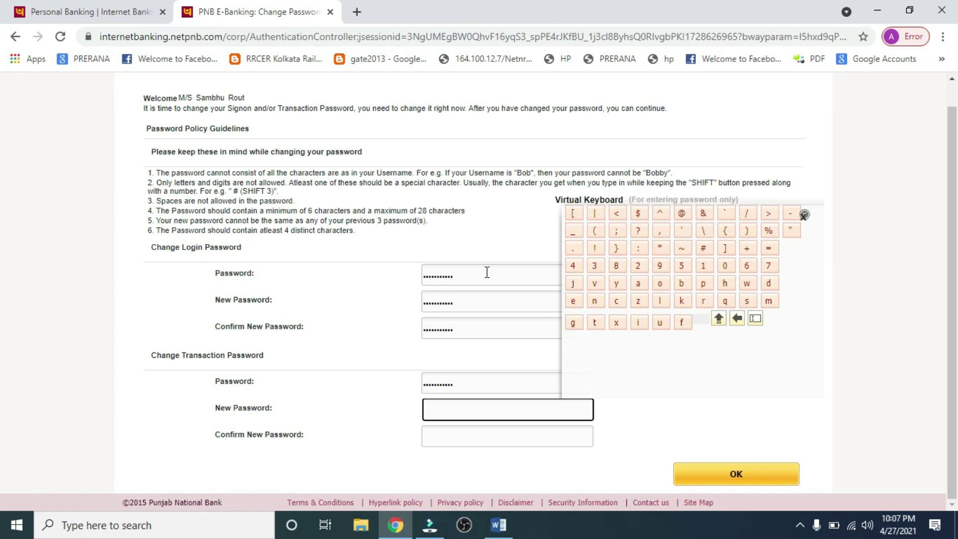
pyautogui.write('**********')
pyautogui.press('Tab')
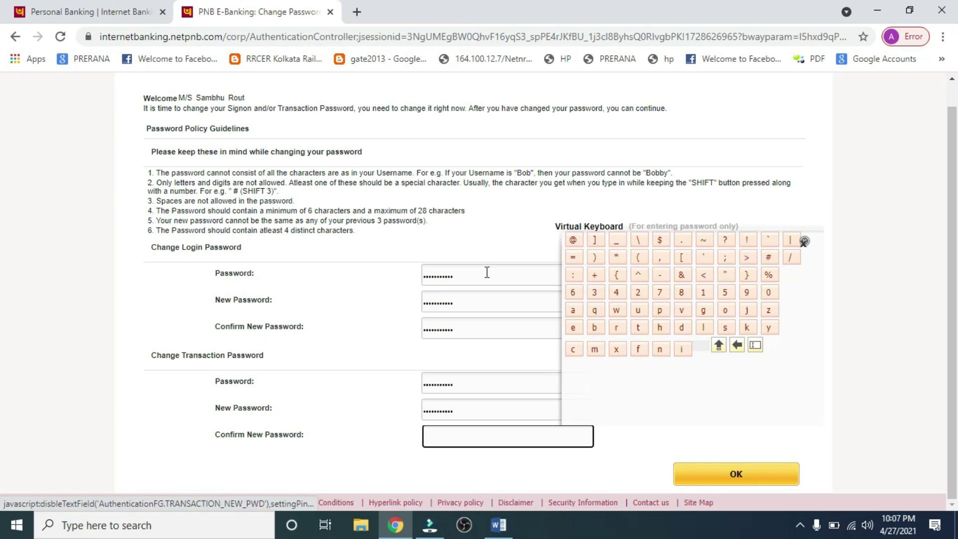
pyautogui.write('******')
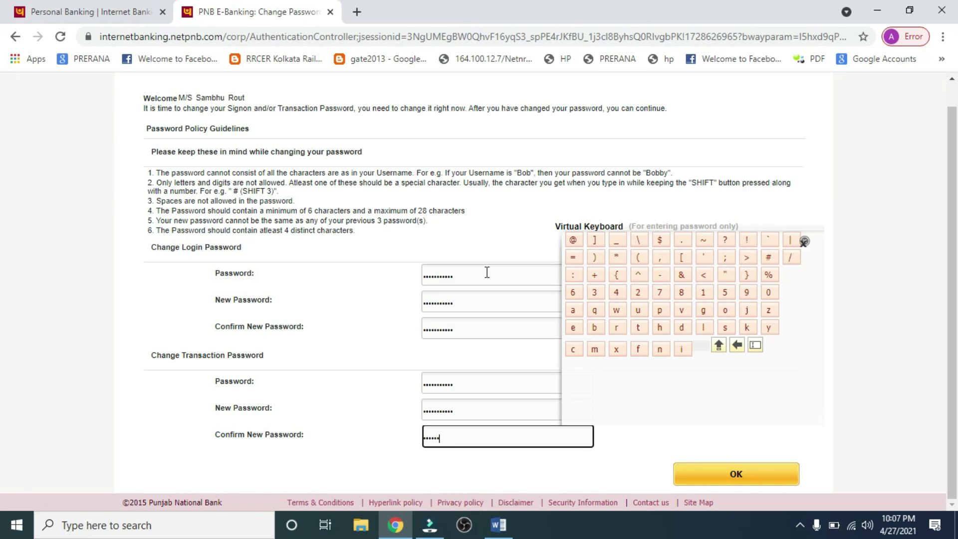
pyautogui.write('*****')
pyautogui.click(771, 475)
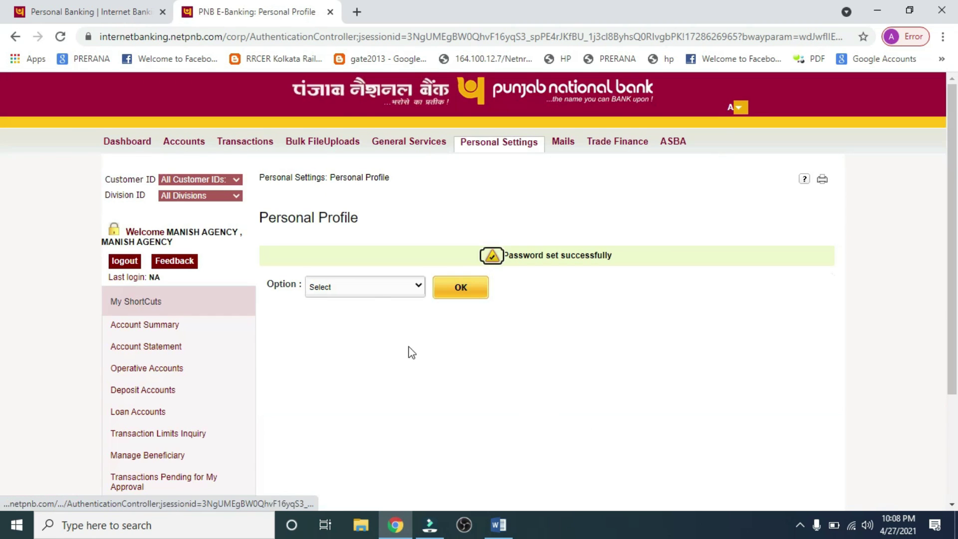
# Step: Dismiss the profile options, visit another admin banking page, then leave the admin session
pyautogui.click(368, 289)
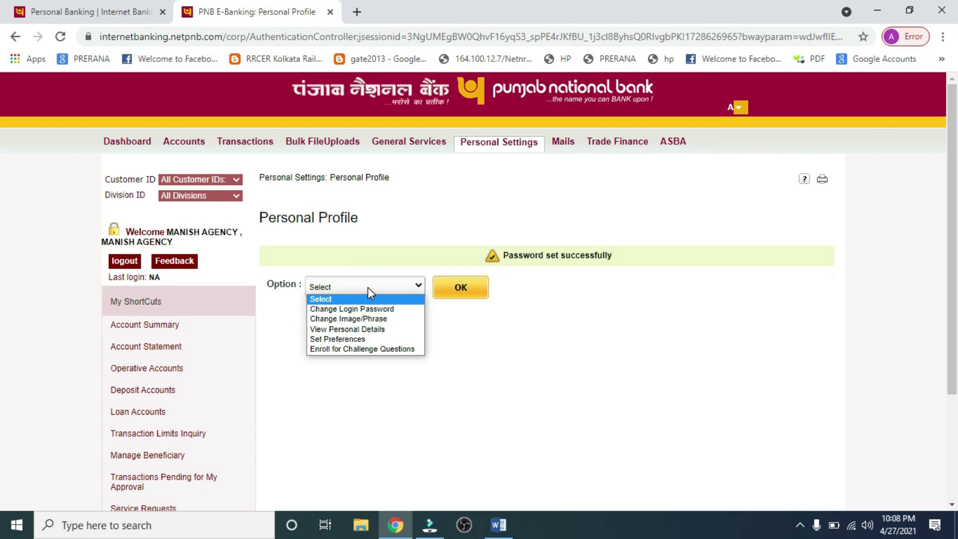
pyautogui.click(279, 297)
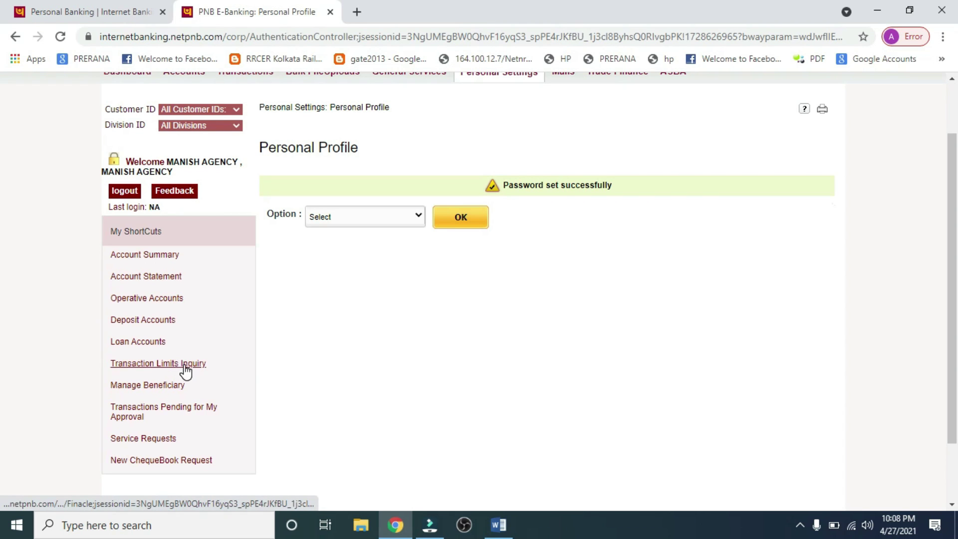
pyautogui.click(188, 407)
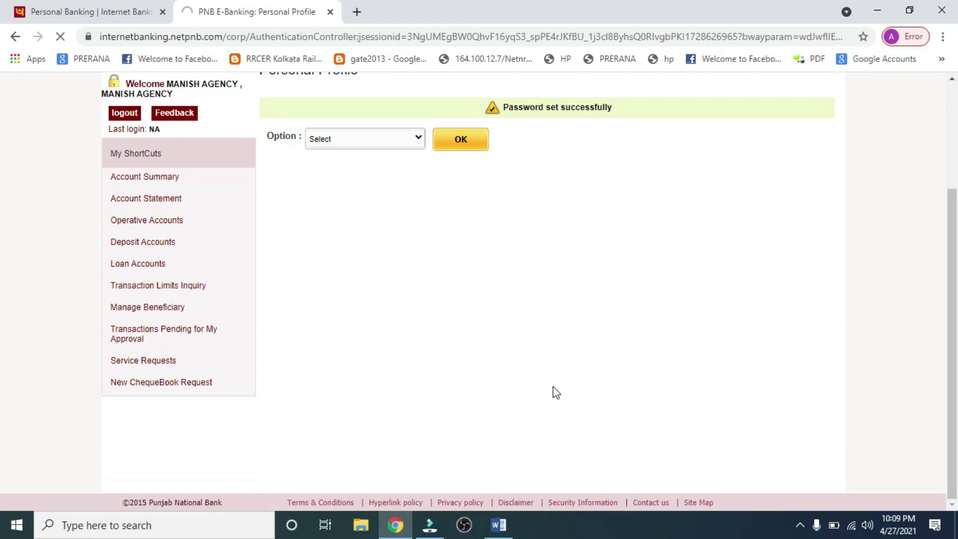
pyautogui.scroll(3, 552, 386)
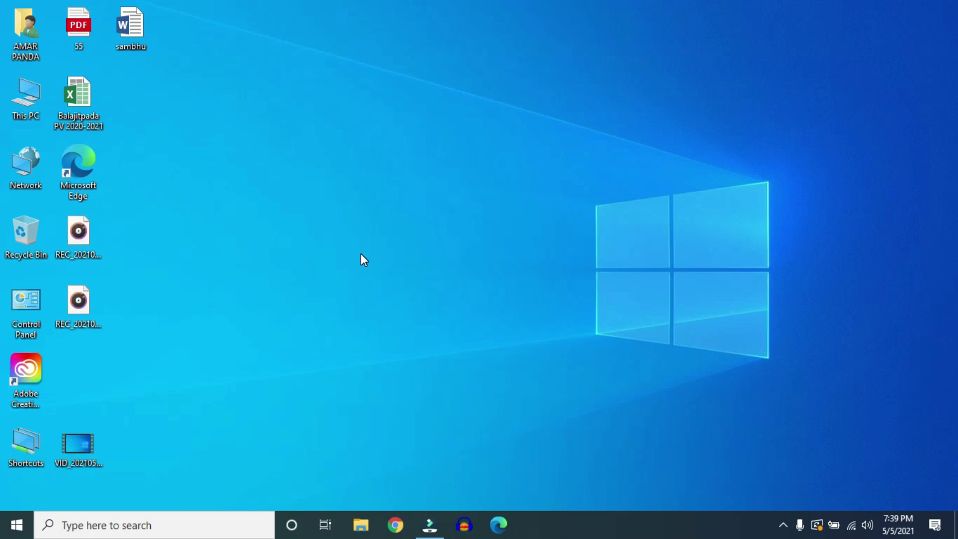
pyautogui.click(395, 525)
pyautogui.write('www')
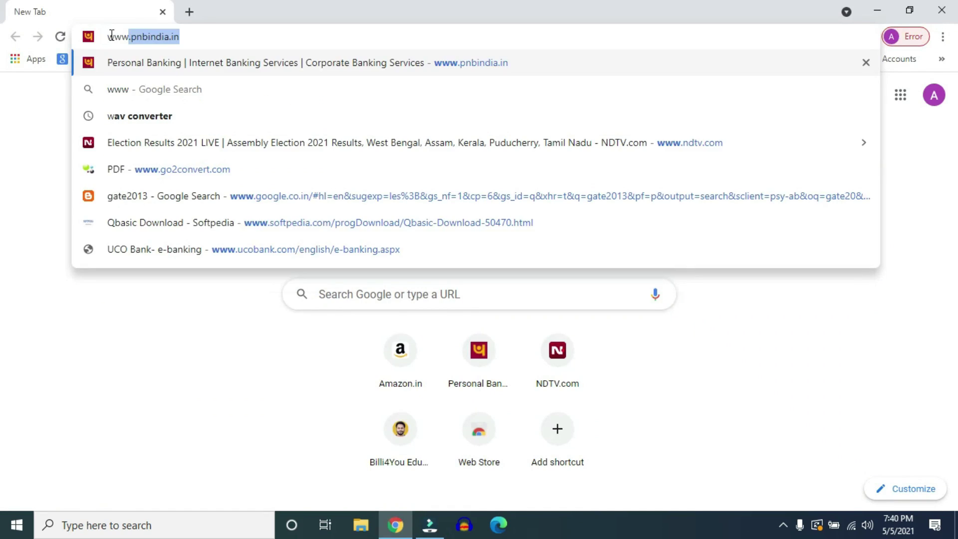
pyautogui.write('.pnbindia.')
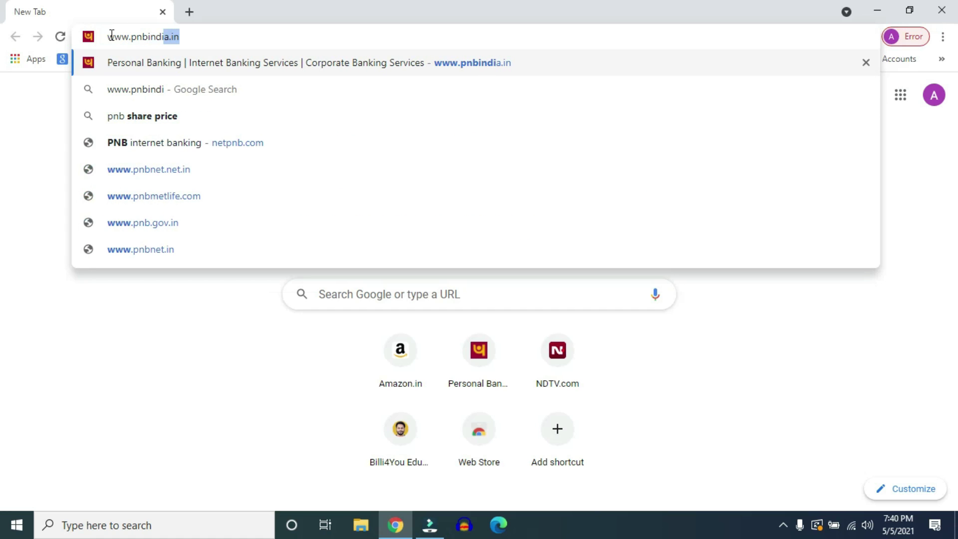
pyautogui.write('in')
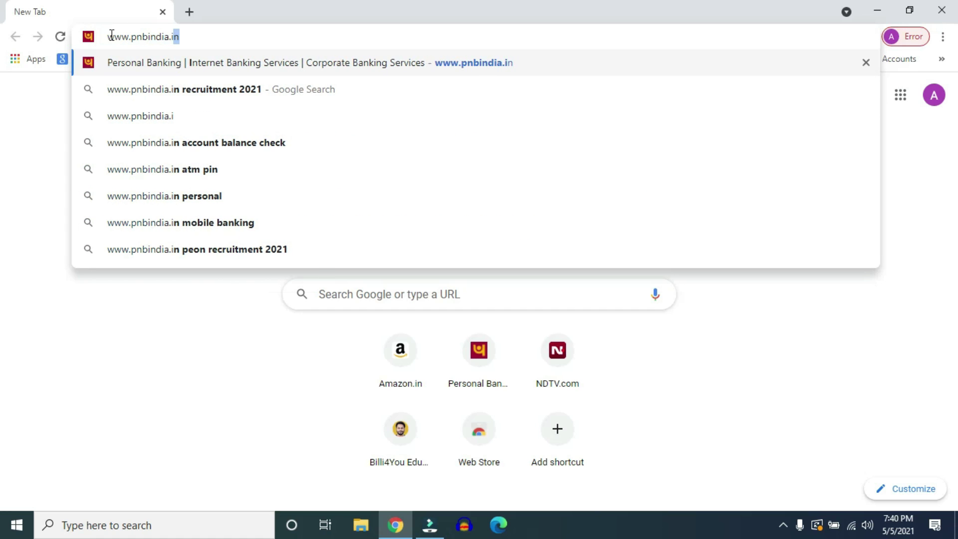
pyautogui.press('Return')
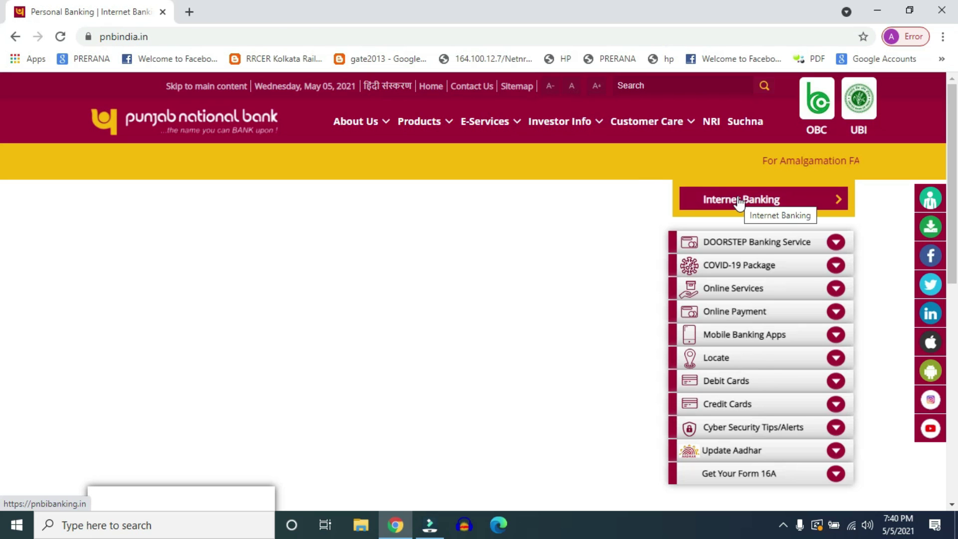
pyautogui.click(740, 201)
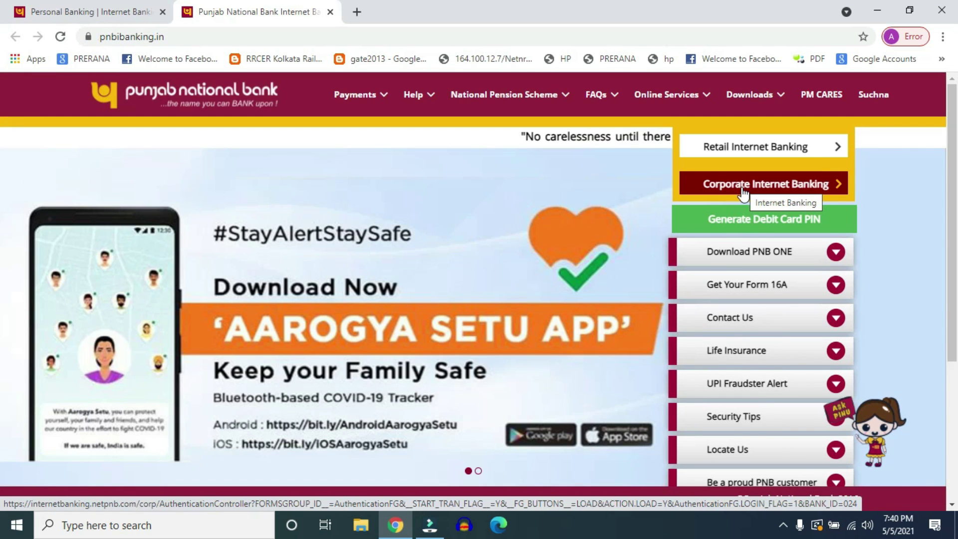
pyautogui.click(743, 190)
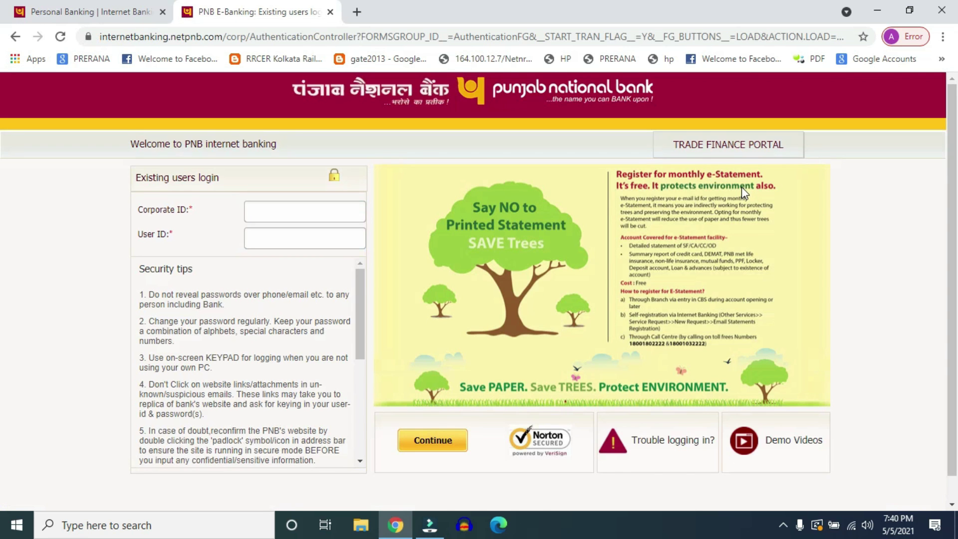
# Step: Log in with the new user's Corporate ID, User ID and password
pyautogui.click(274, 212)
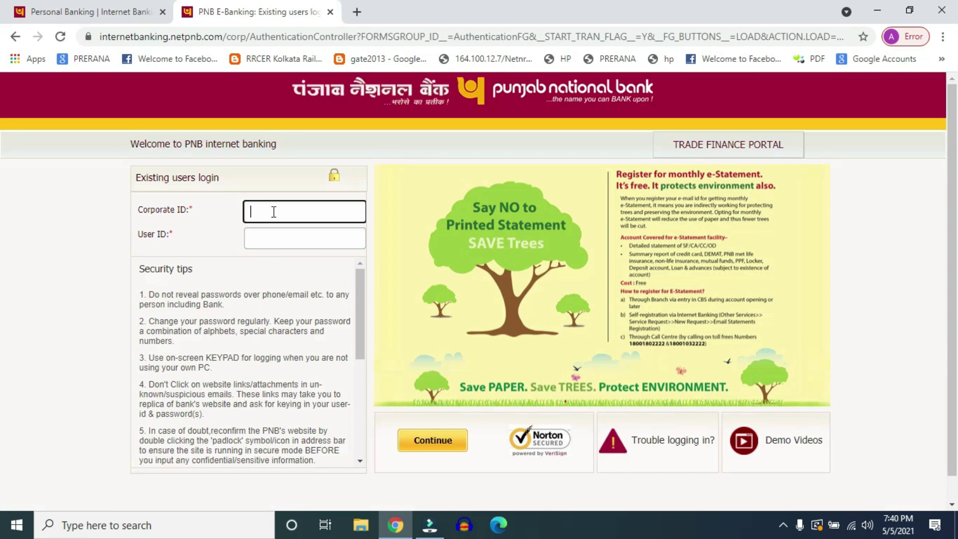
pyautogui.press('Tab')
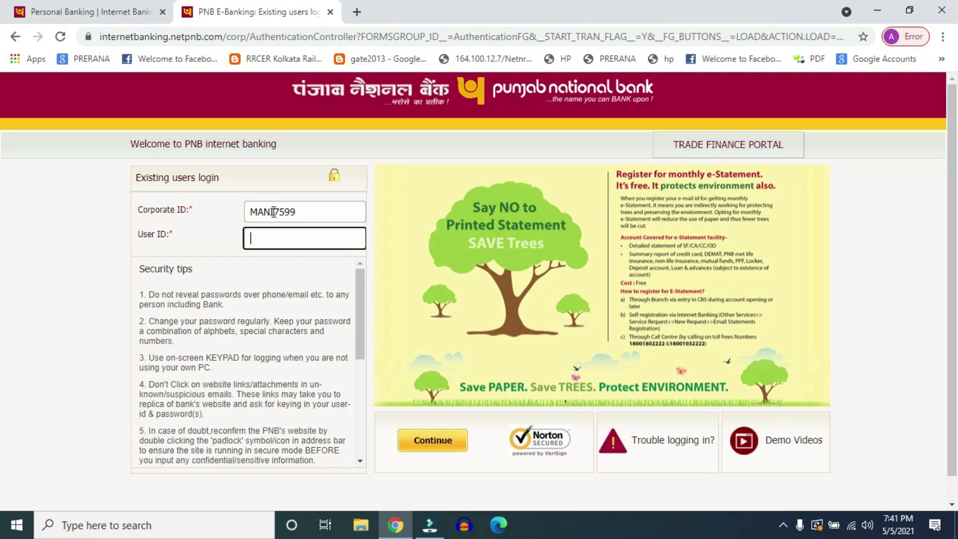
pyautogui.click(433, 440)
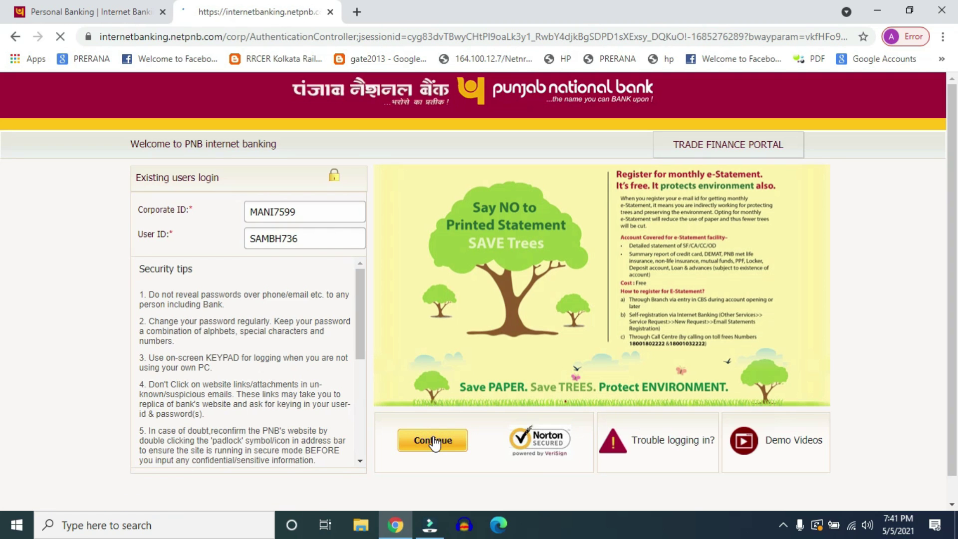
pyautogui.click(252, 358)
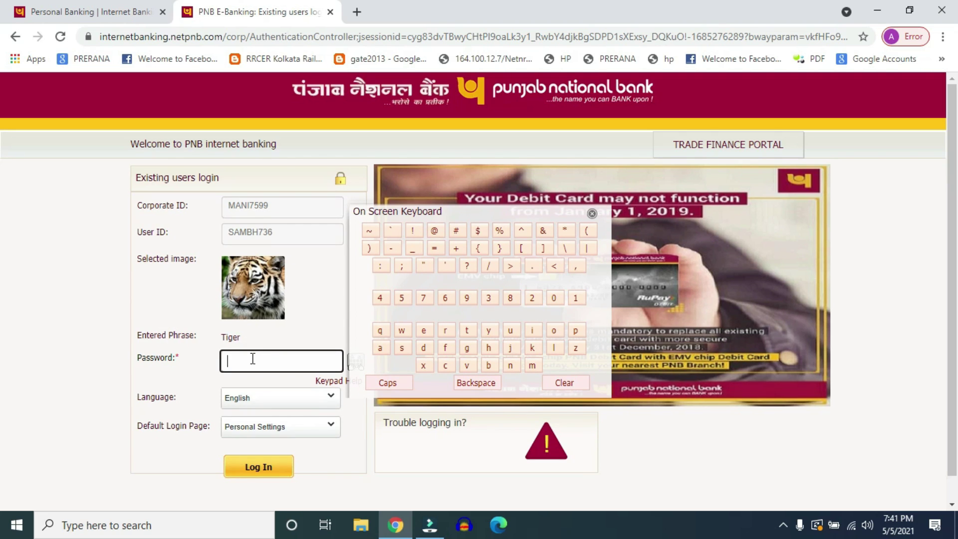
pyautogui.write('•••••••••••')
pyautogui.click(265, 469)
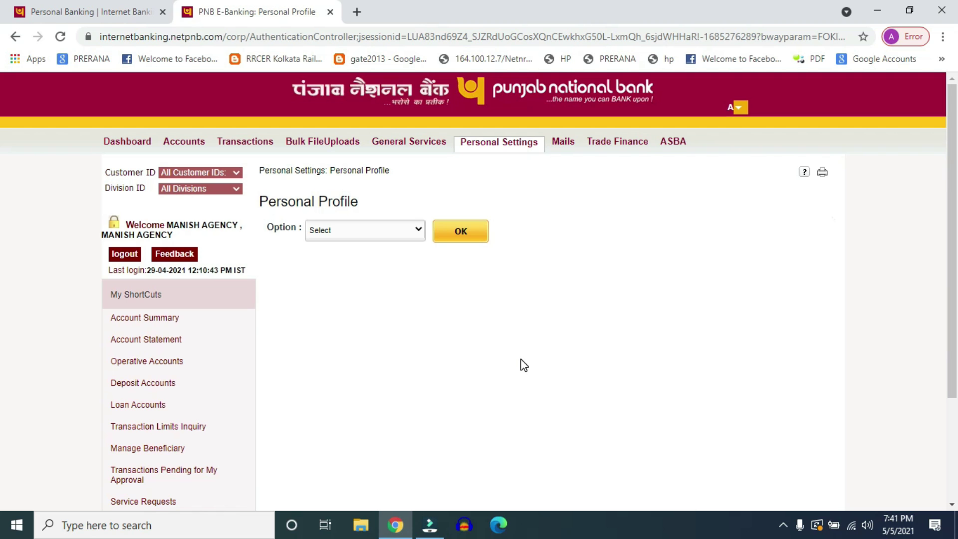
# Step: Go to Transactions > Manage Beneficiary and open the beneficiary Option list
pyautogui.moveTo(248, 147)
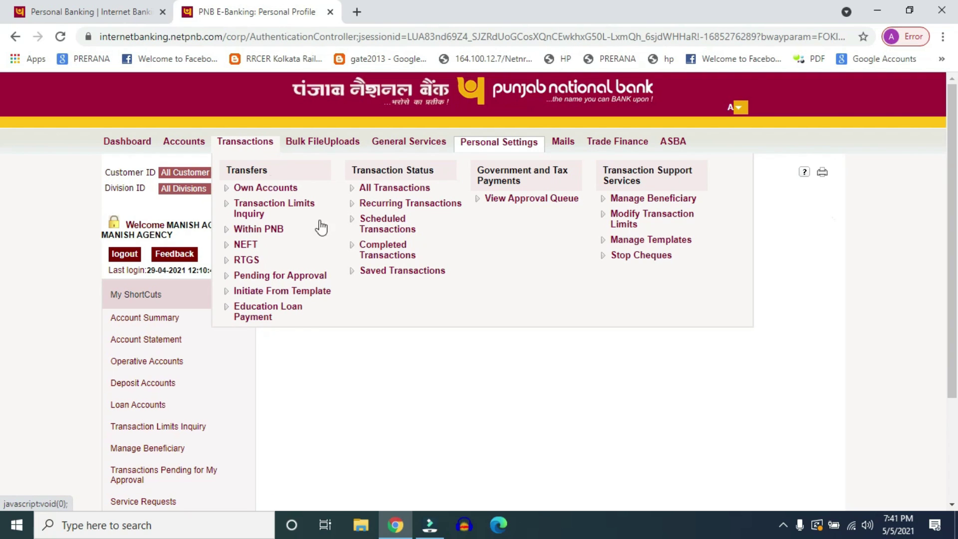
pyautogui.click(643, 201)
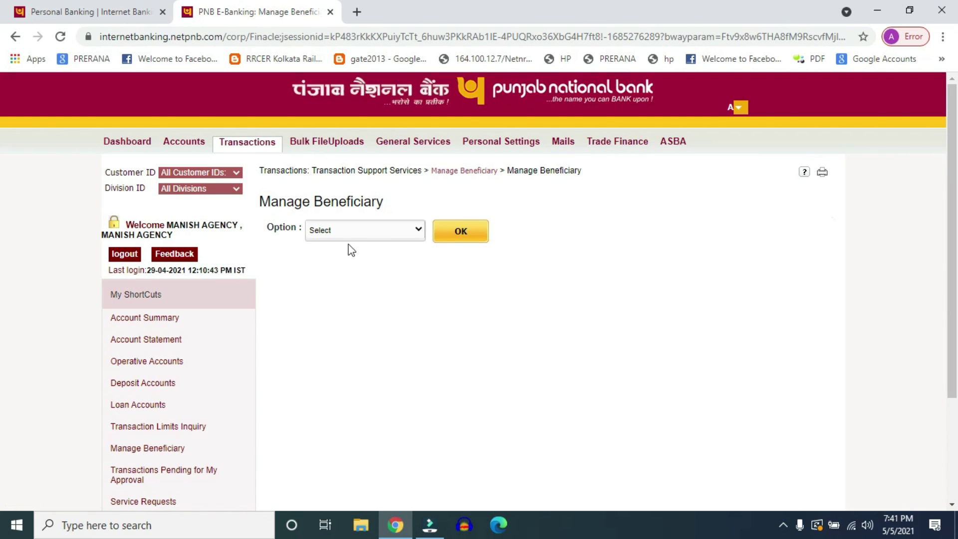
pyautogui.click(349, 230)
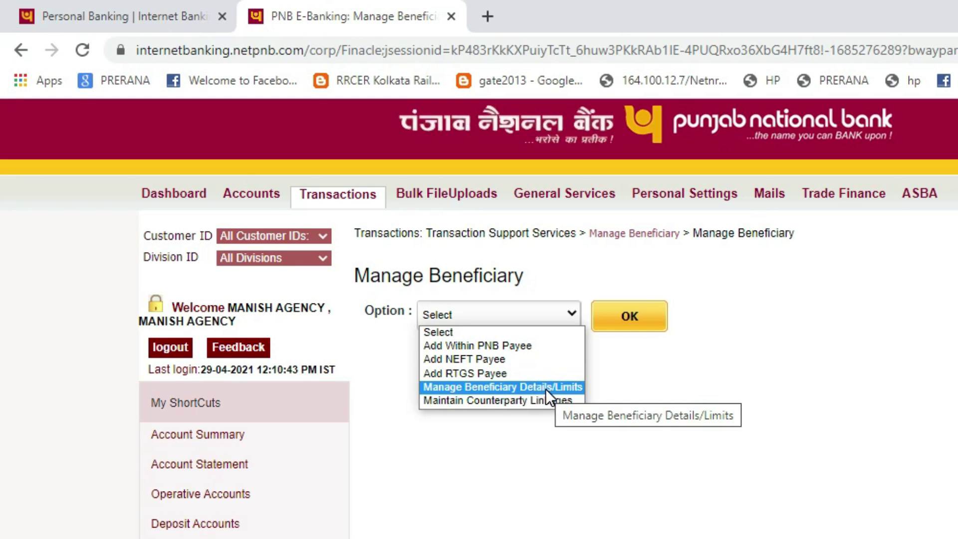
# Step: Start an Add Within PNB Payee with nickname Taratarini, Local access and a validated account number
pyautogui.click(532, 346)
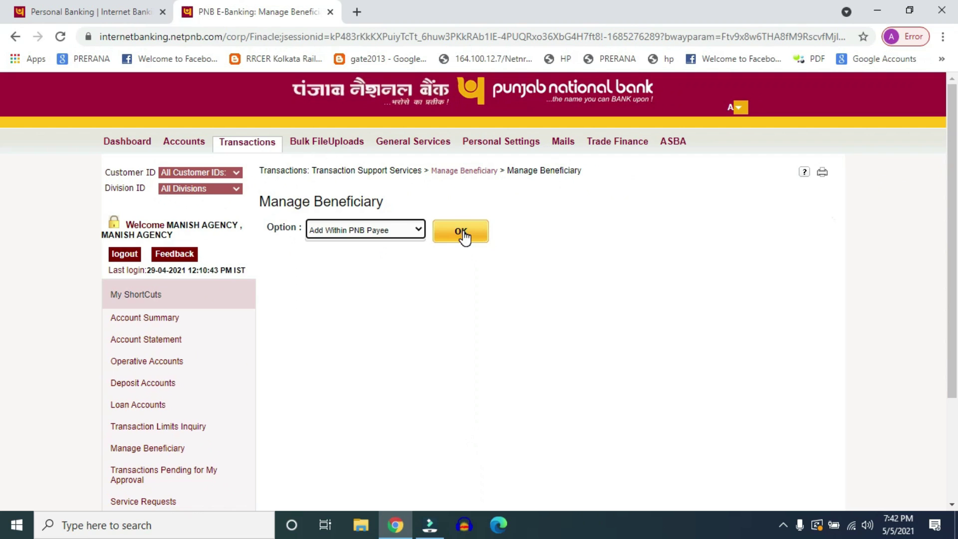
pyautogui.click(461, 233)
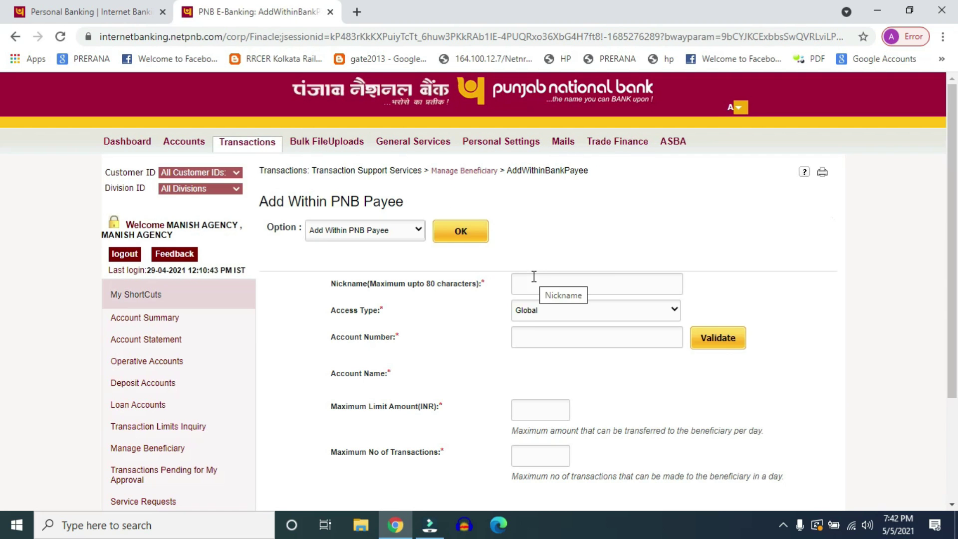
pyautogui.click(532, 277)
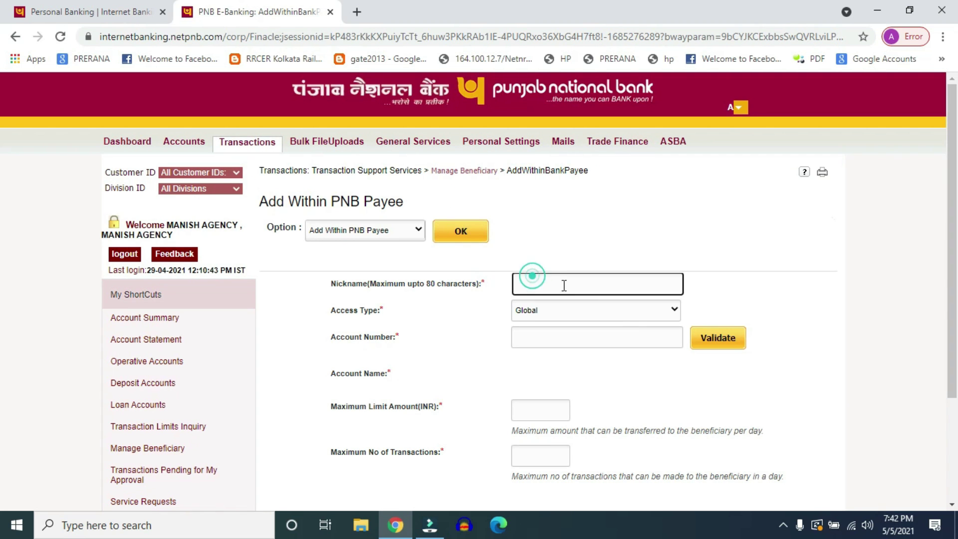
pyautogui.click(540, 286)
pyautogui.write('Taratarini')
pyautogui.press('Tab')
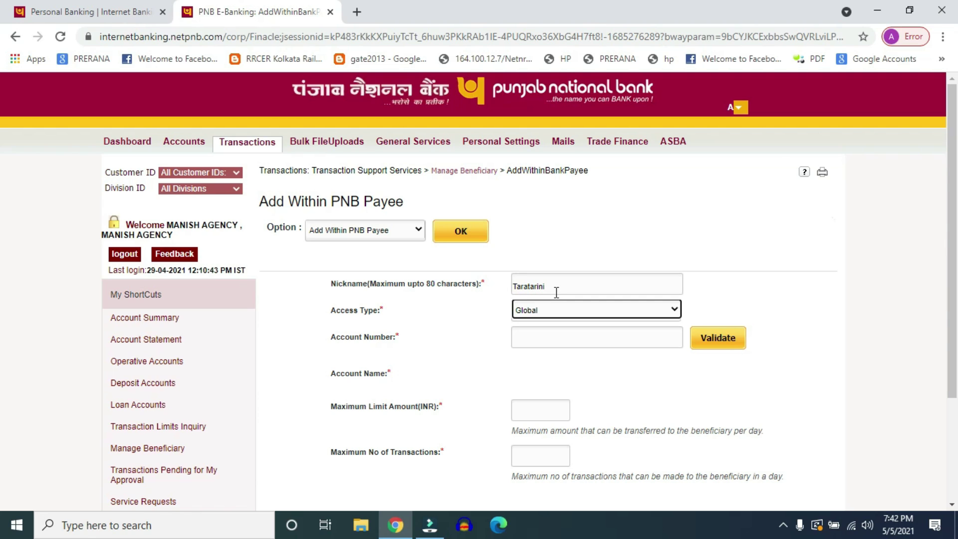
pyautogui.click(556, 313)
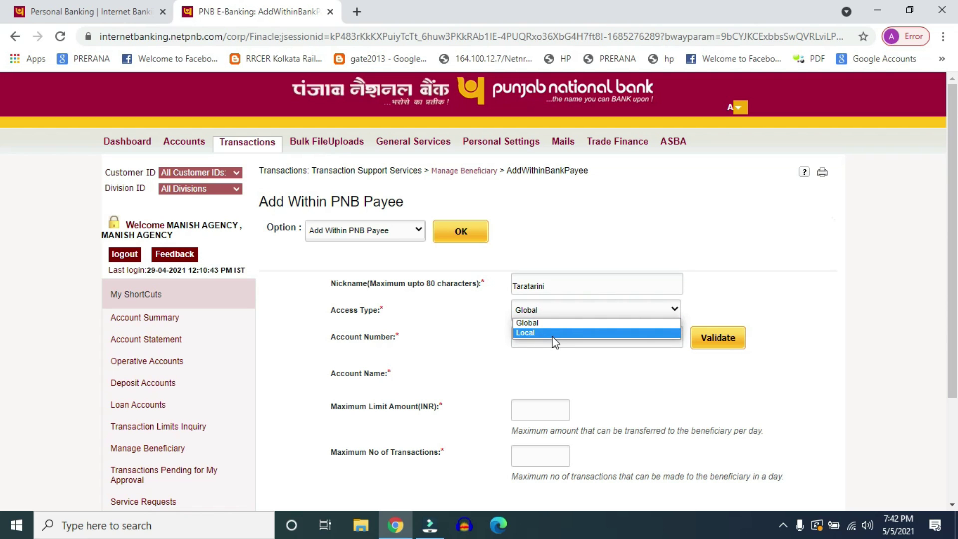
pyautogui.click(542, 333)
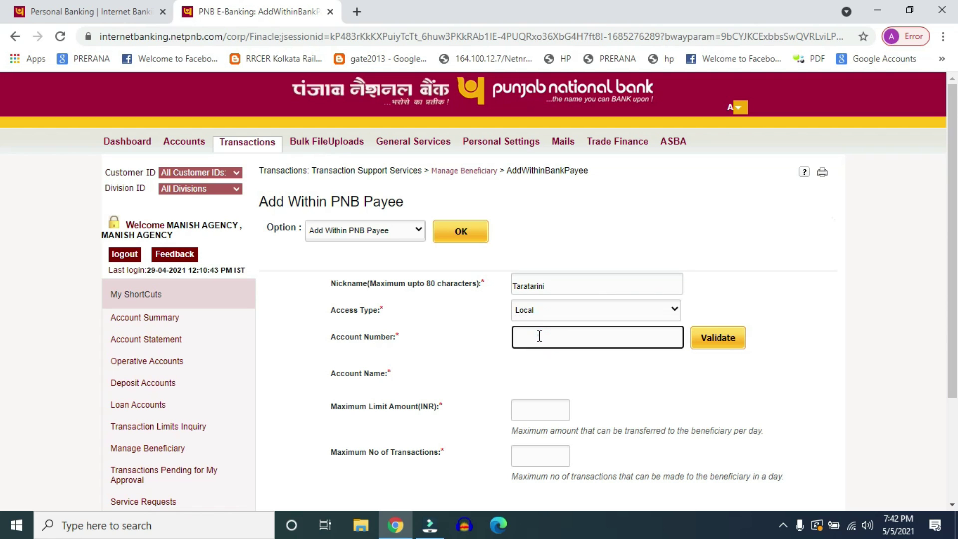
pyautogui.click(539, 336)
pyautogui.click(732, 344)
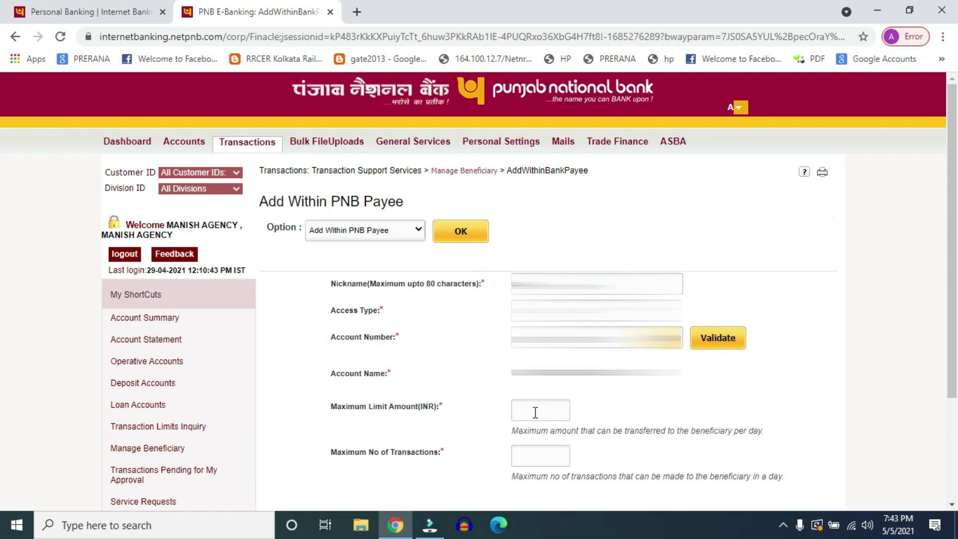
# Step: Set the payee limit to 100000 and 10 transactions, then continue to the preview
pyautogui.click(536, 411)
pyautogui.scroll(-1, 693, 410)
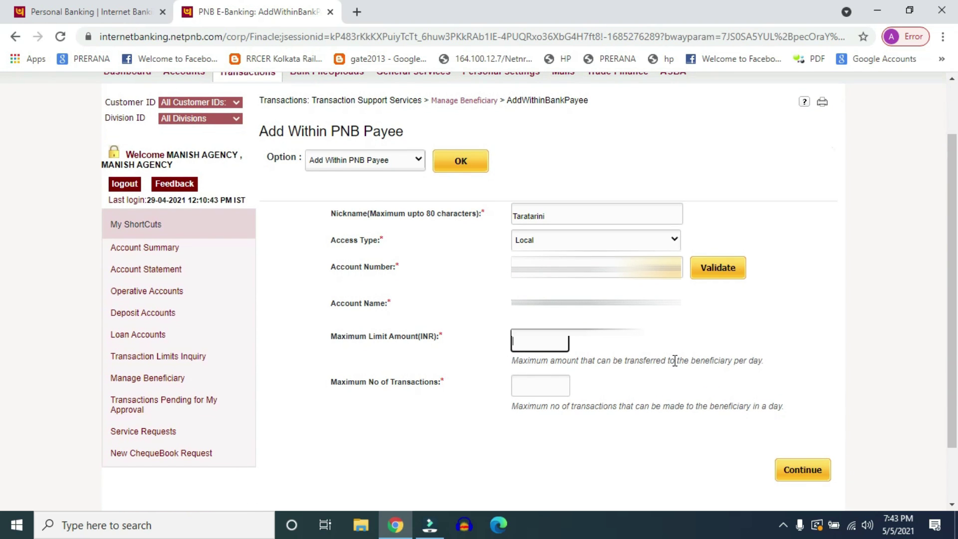
pyautogui.write('100000')
pyautogui.press('Tab')
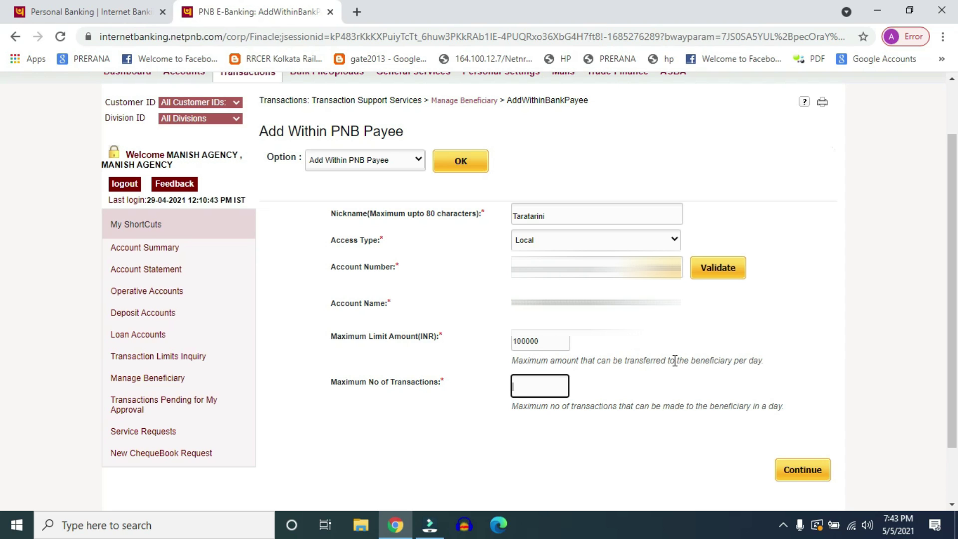
pyautogui.write('10')
pyautogui.click(810, 471)
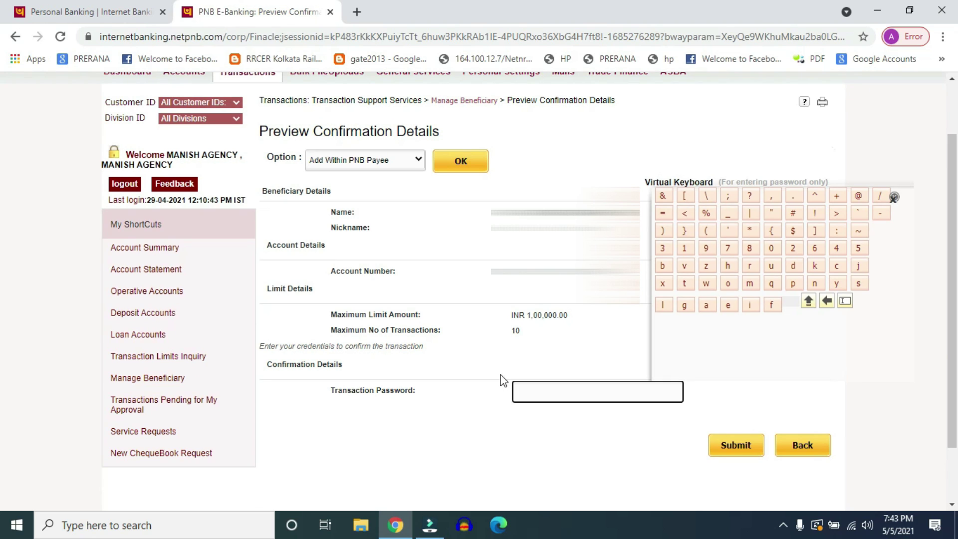
# Step: Enter the transaction password and submit the Within PNB payee
pyautogui.write('**********')
pyautogui.click(728, 444)
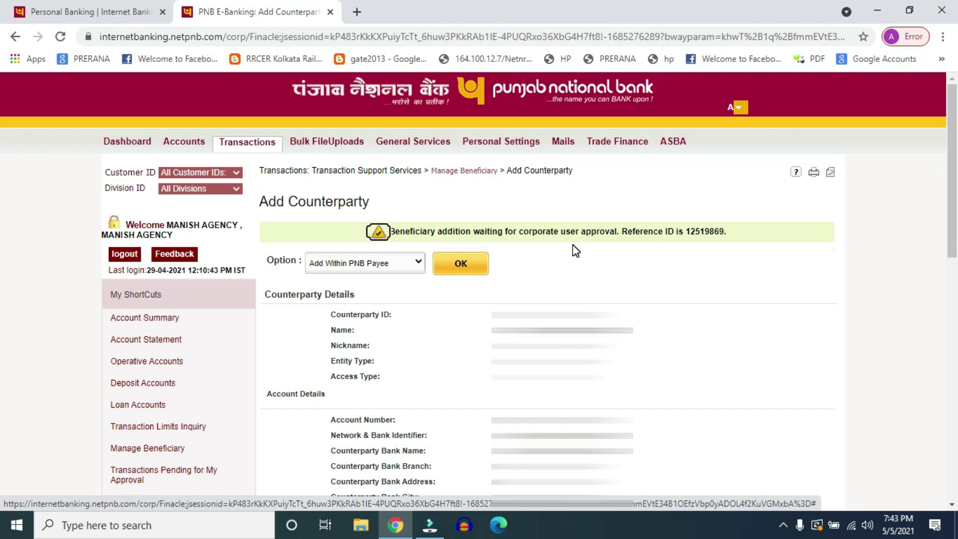
# Step: Open the Add NEFT Payee form and enter the payee's name, nickname and Local access
pyautogui.click(363, 264)
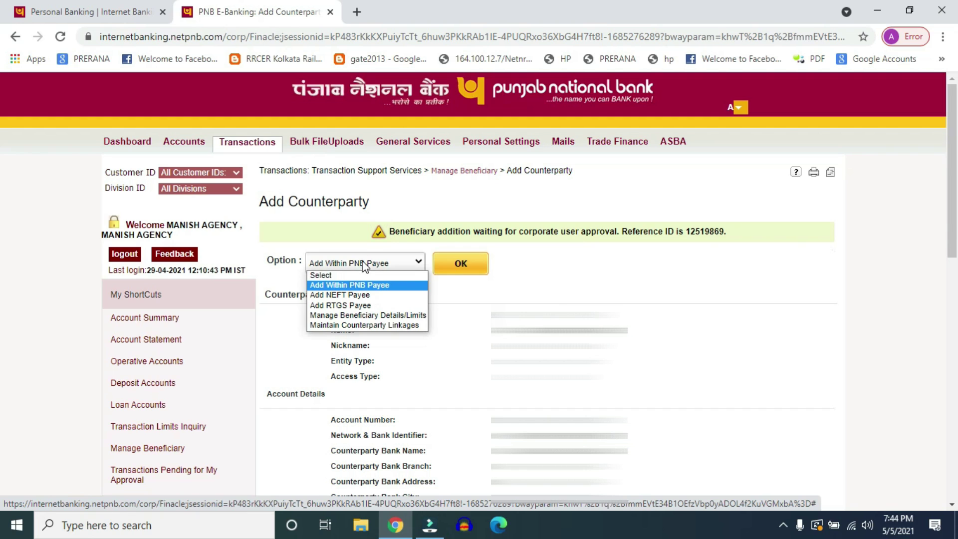
pyautogui.click(363, 295)
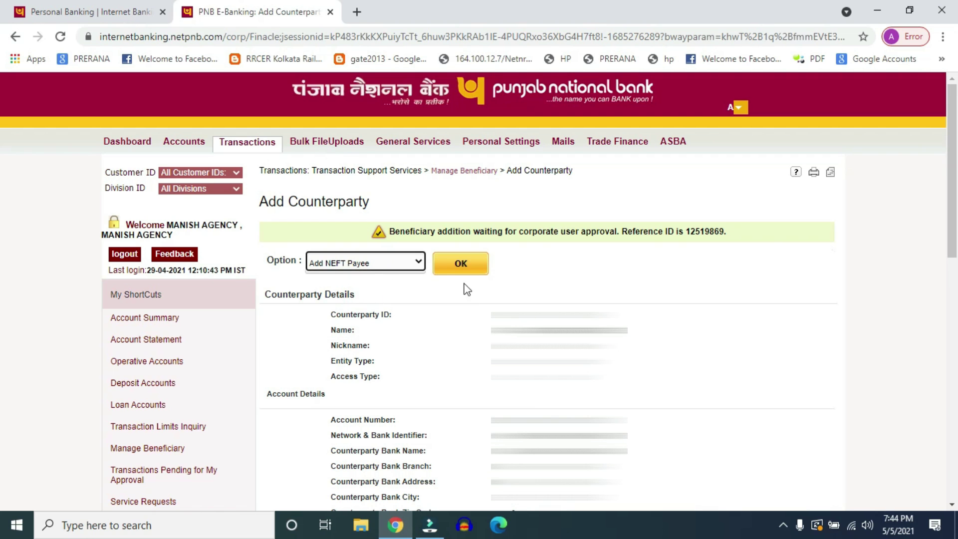
pyautogui.click(462, 265)
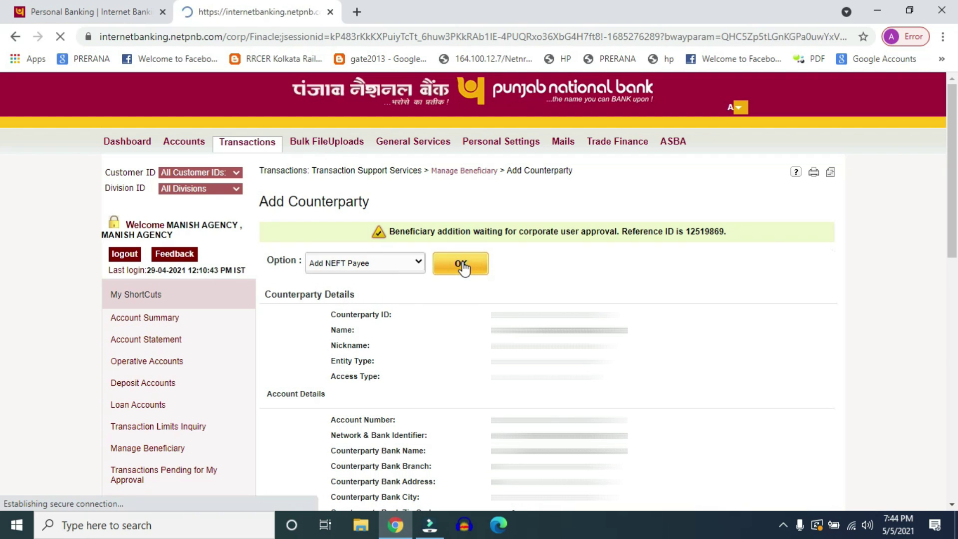
pyautogui.click(539, 286)
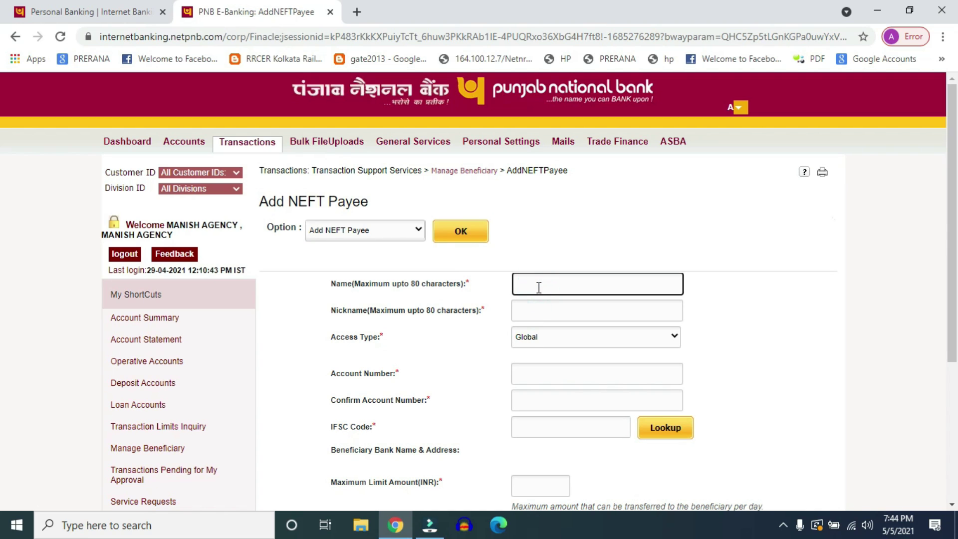
pyautogui.click(539, 287)
pyautogui.write('Amar')
pyautogui.press('Tab')
pyautogui.write('Amar')
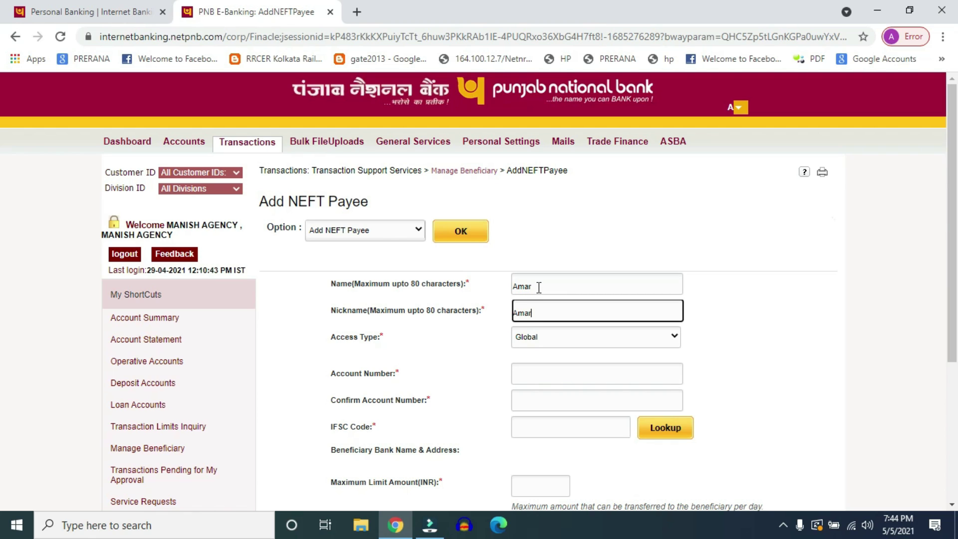
pyautogui.press('Tab')
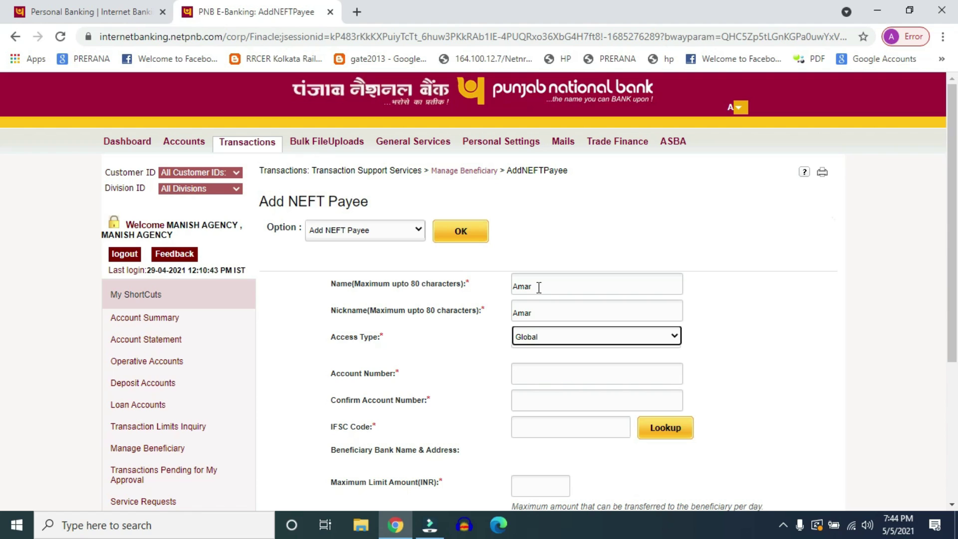
pyautogui.click(535, 333)
pyautogui.click(534, 360)
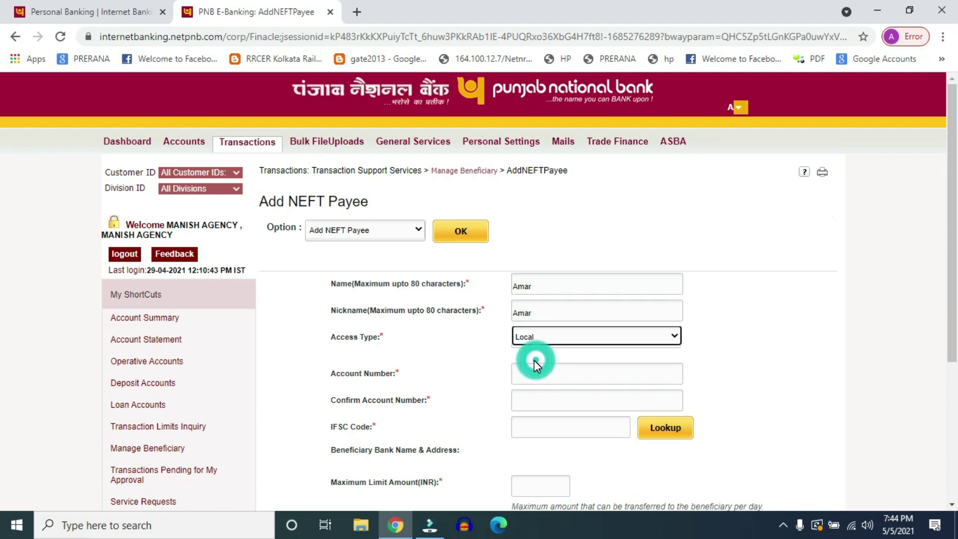
# Step: Enter and confirm the payee's account number, with IFSC SBIN0000036
pyautogui.click(534, 366)
pyautogui.write('********')
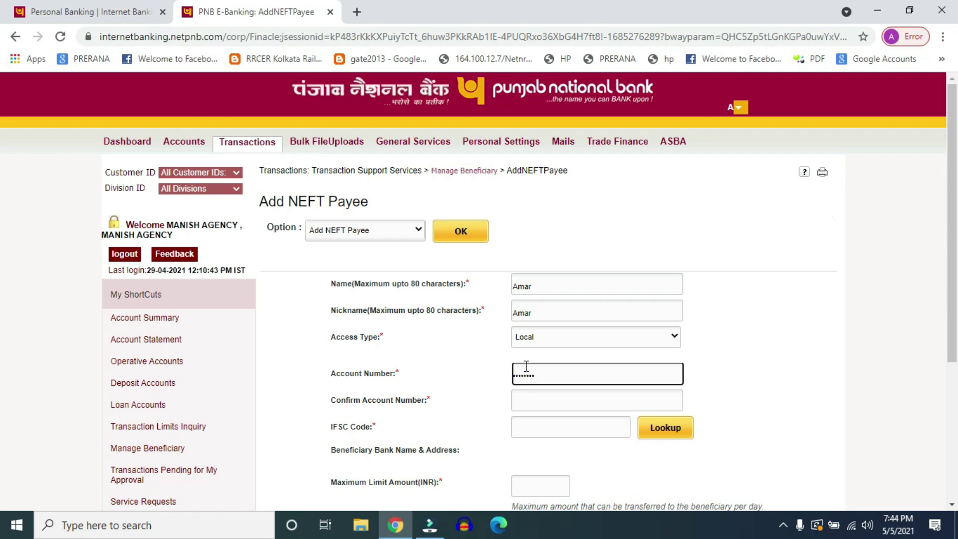
pyautogui.write('***')
pyautogui.press('Tab')
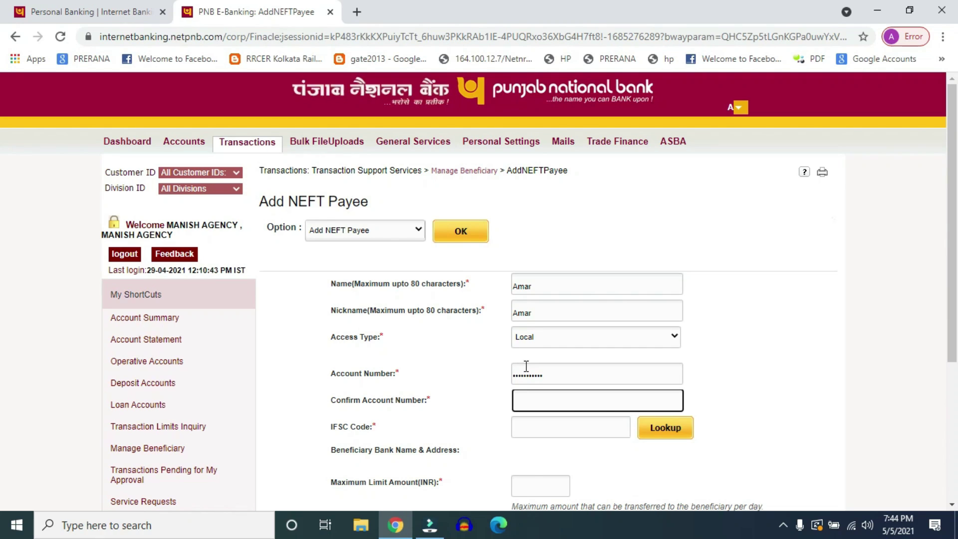
pyautogui.write('****')
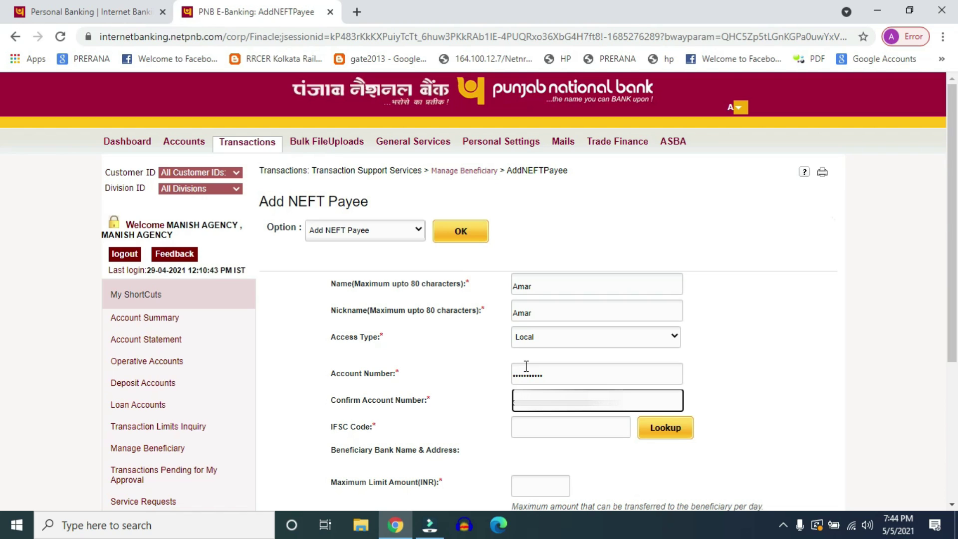
pyautogui.press('Tab')
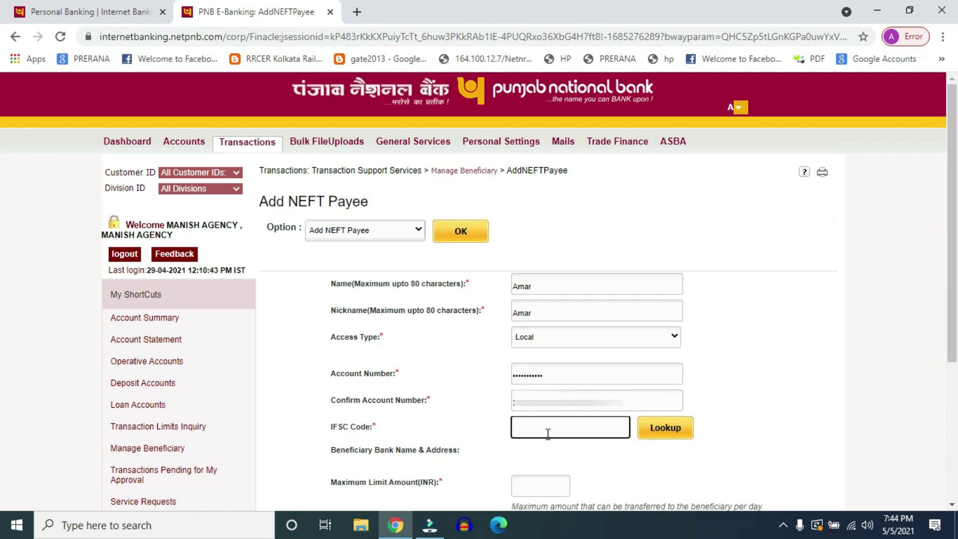
pyautogui.click(546, 429)
pyautogui.write('SBIN0000036')
# Step: Set the limit to 100000 with 10 transactions and accept the terms and conditions
pyautogui.scroll(-3, 549, 430)
pyautogui.click(541, 344)
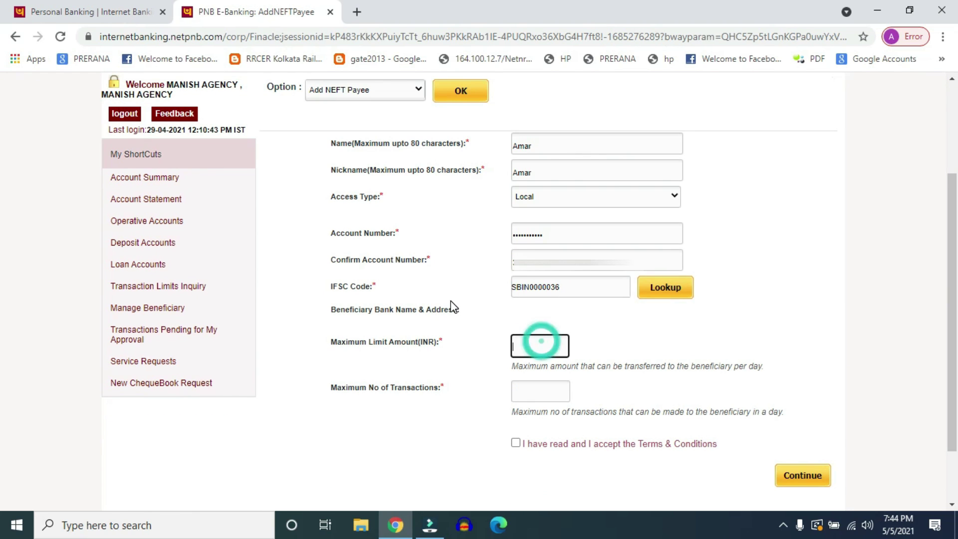
pyautogui.write('1')
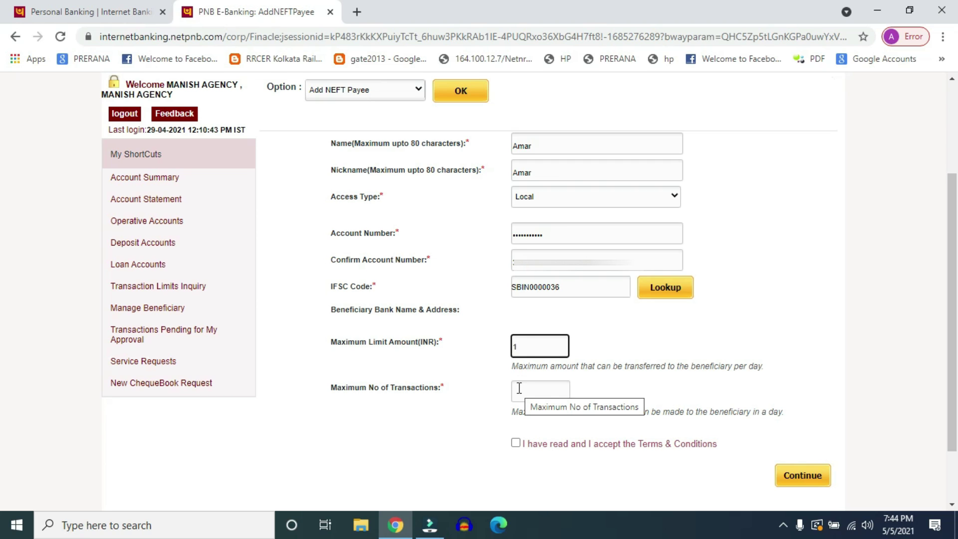
pyautogui.write('00000')
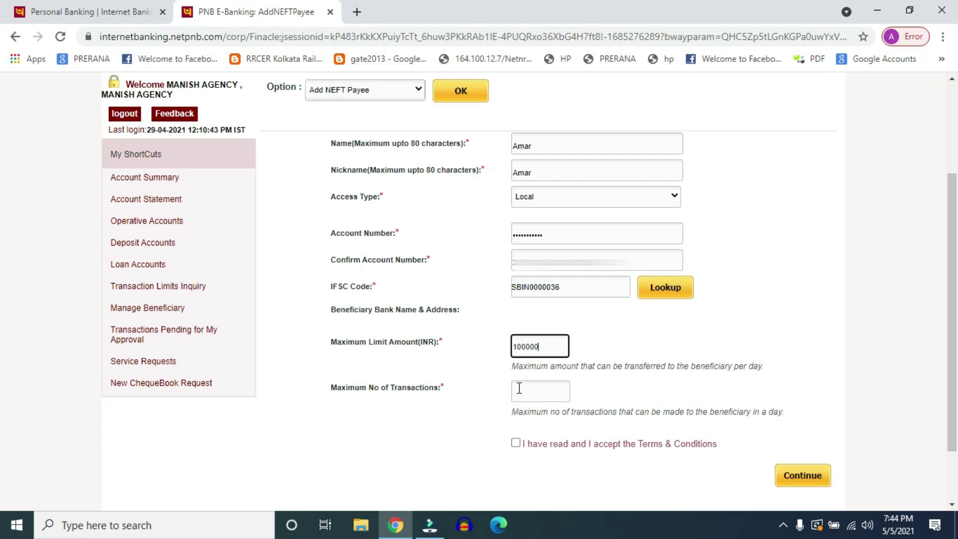
pyautogui.press('Tab')
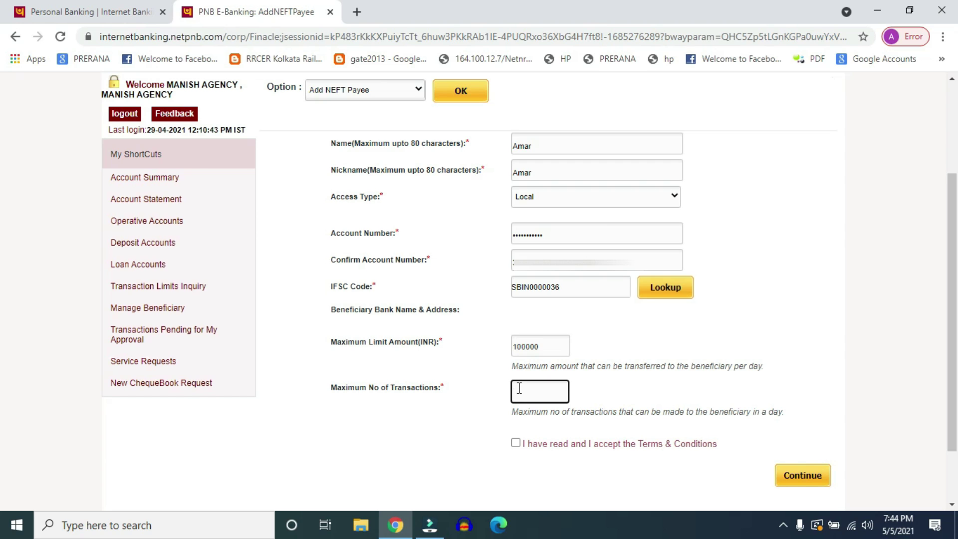
pyautogui.write('10')
pyautogui.click(515, 443)
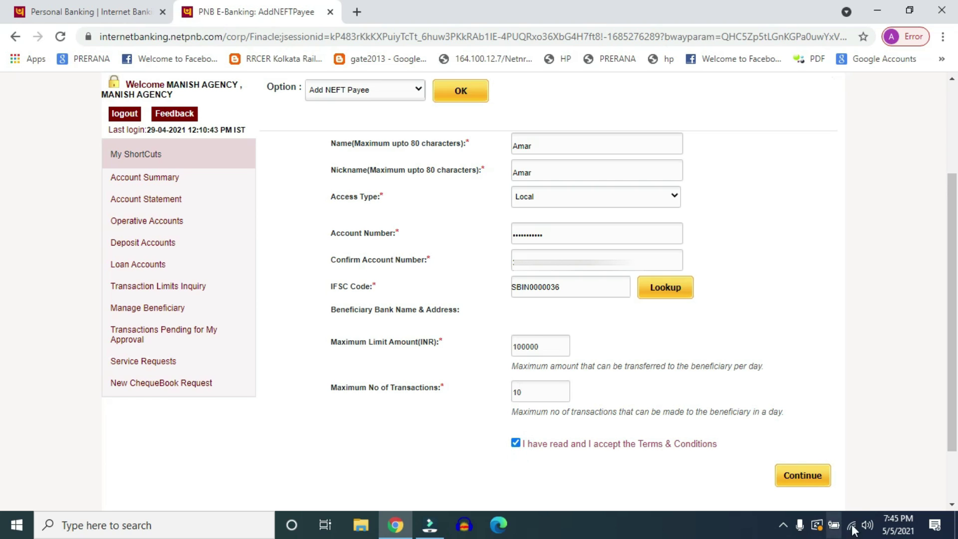
# Step: Continue to the preview, enter the transaction password and submit the NEFT payee
pyautogui.click(802, 477)
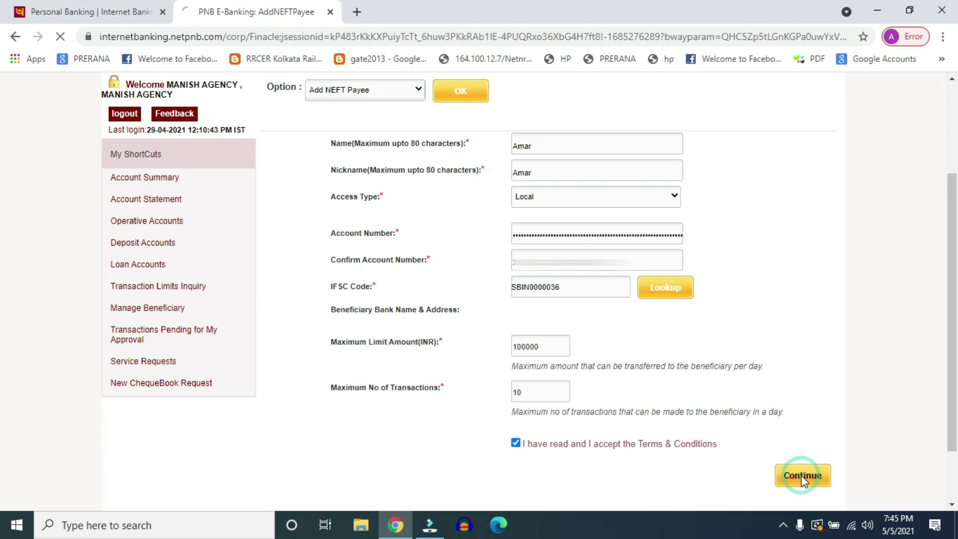
pyautogui.write('•••')
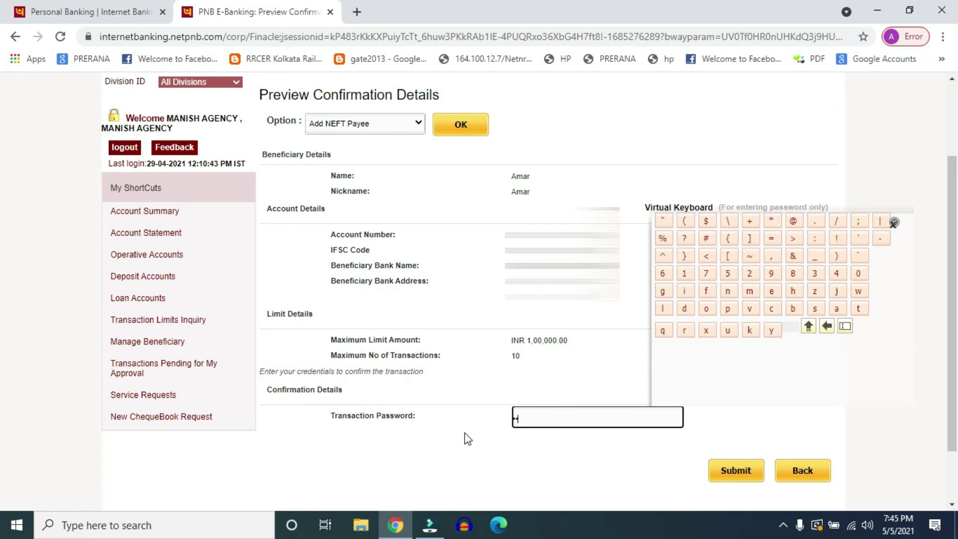
pyautogui.write('••••••••••')
pyautogui.click(737, 471)
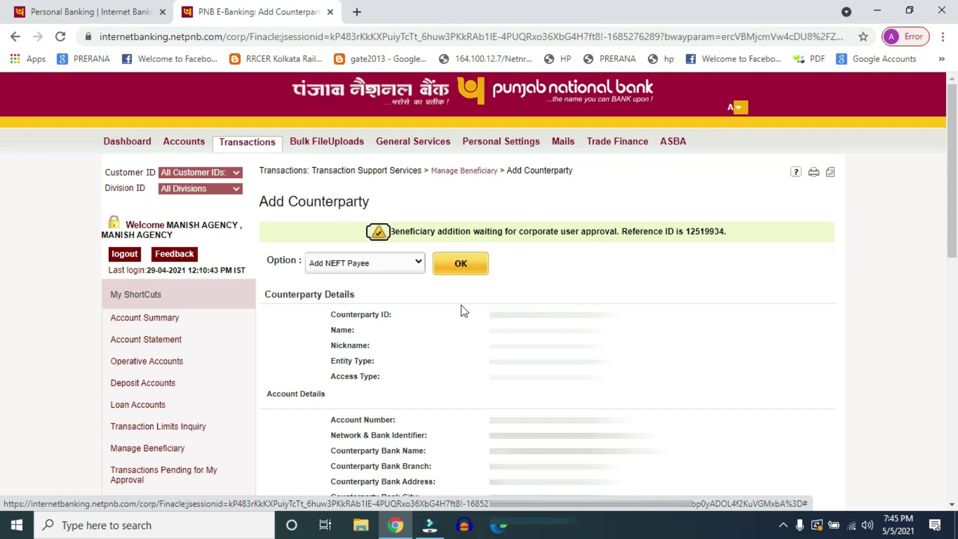
# Step: Open the Add RTGS Payee form, fill the account details and look up IFSC HDFC0001956
pyautogui.click(367, 264)
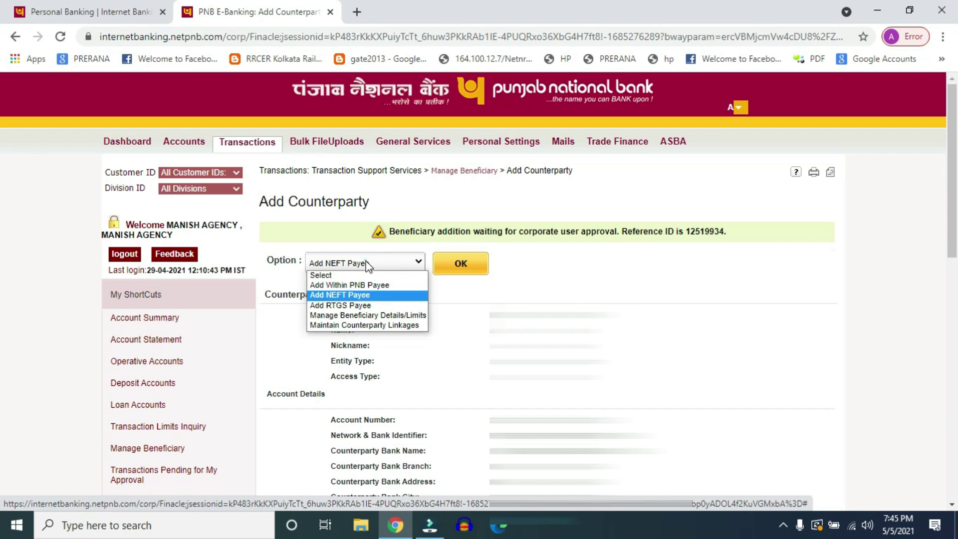
pyautogui.click(360, 305)
pyautogui.click(455, 263)
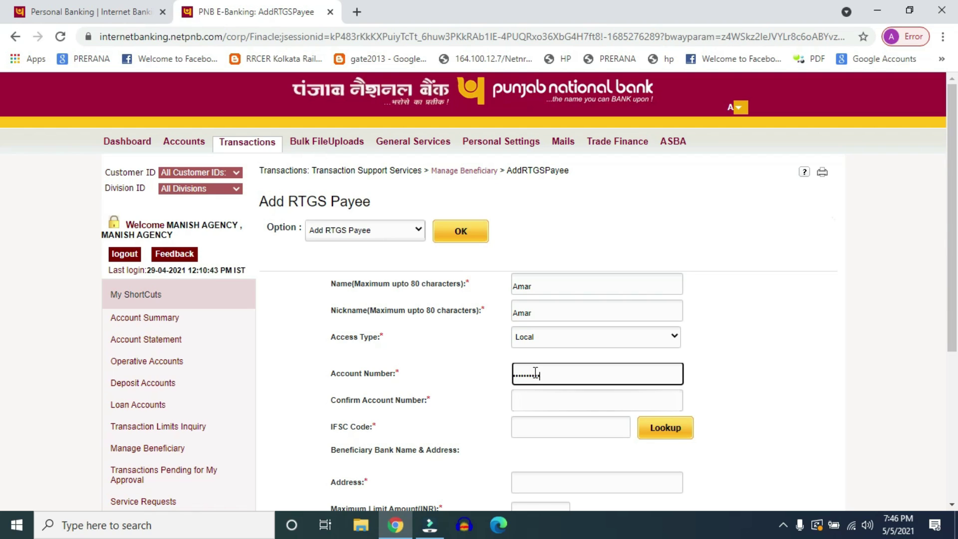
pyautogui.click(597, 400)
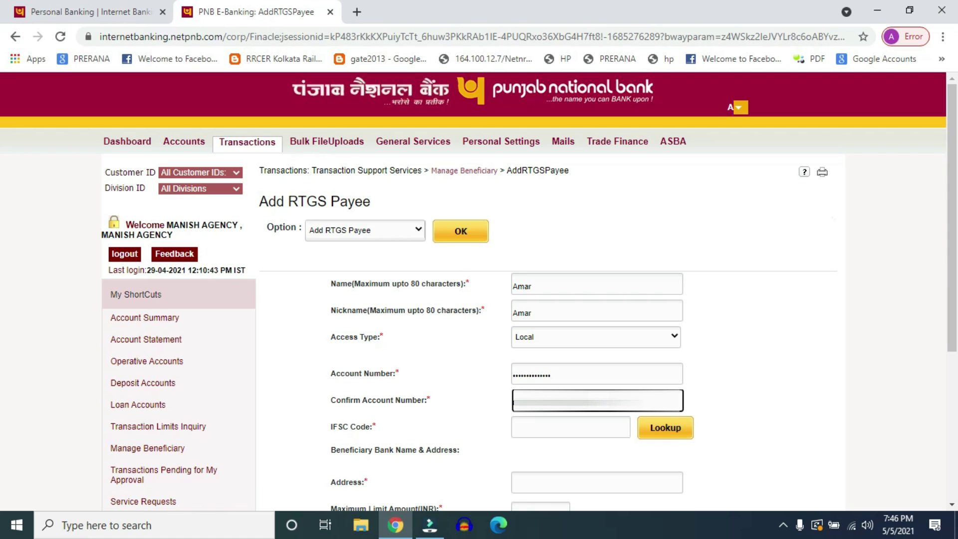
pyautogui.press('Tab')
pyautogui.scroll(-1, 479, 299)
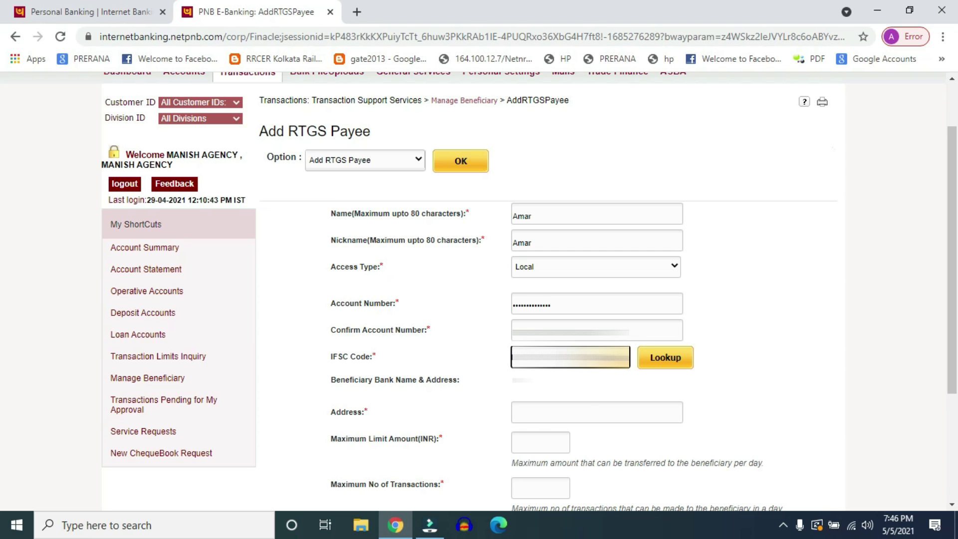
pyautogui.click(662, 360)
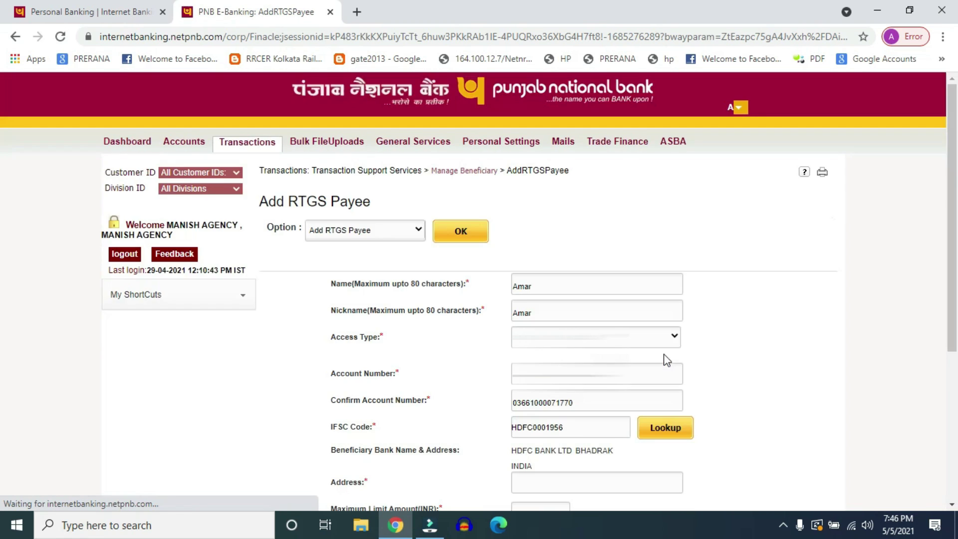
# Step: Enter address BHADRAK, limit 500000, 10 transactions, accept the terms and continue to preview
pyautogui.scroll(-4, 599, 309)
pyautogui.click(551, 271)
pyautogui.write('BHADRAK')
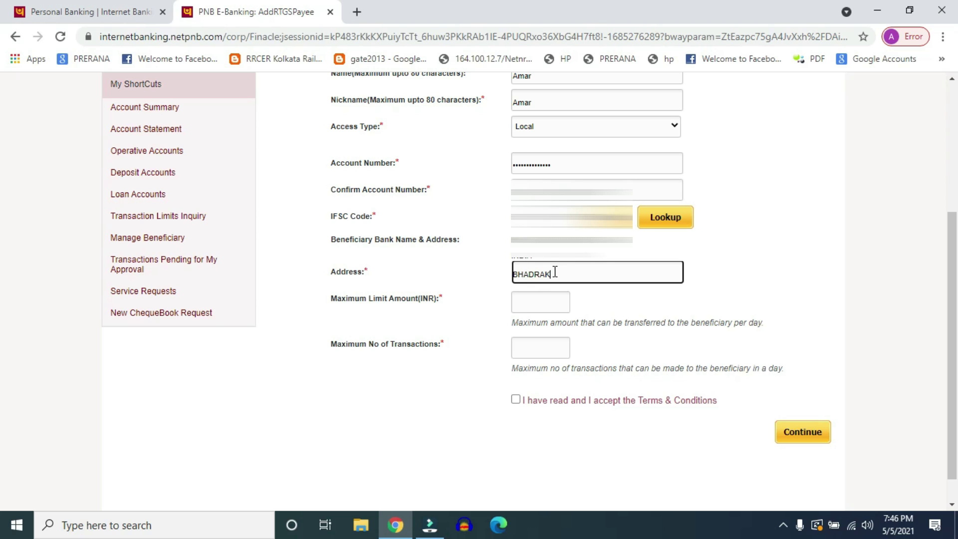
pyautogui.press('Tab')
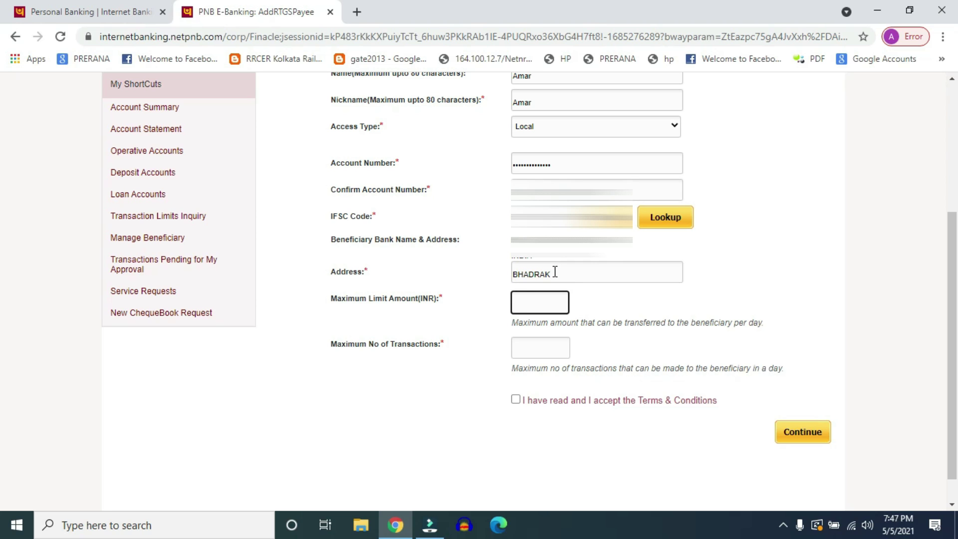
pyautogui.write('500000')
pyautogui.press('Tab')
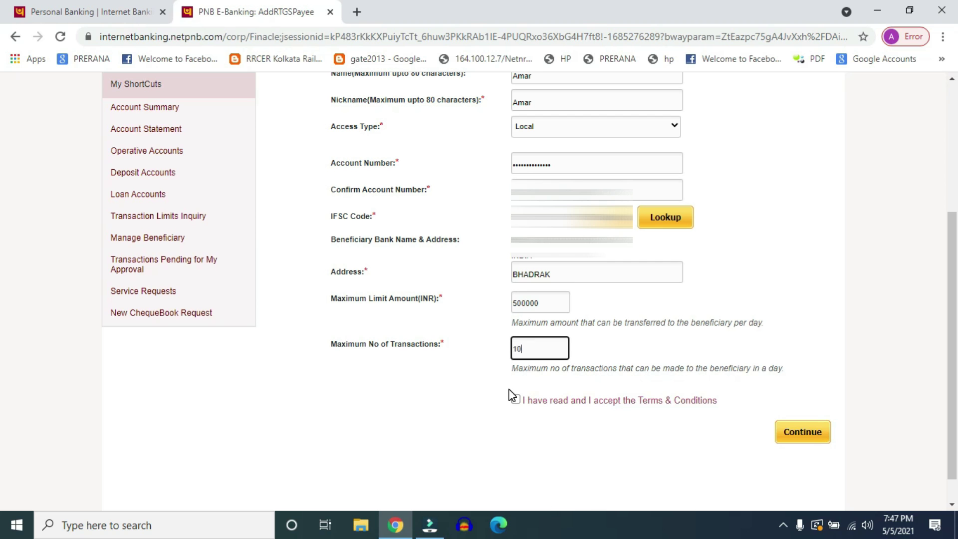
pyautogui.click(515, 399)
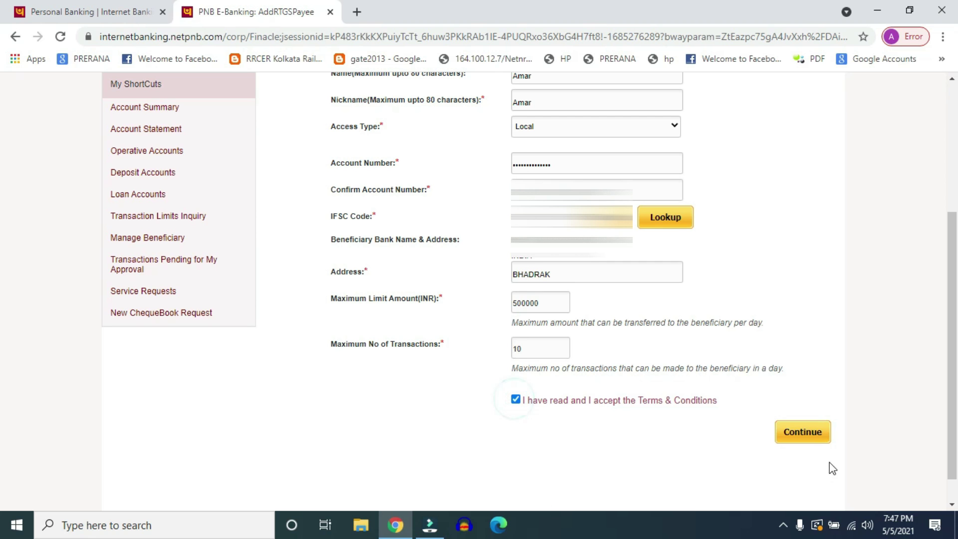
pyautogui.click(812, 430)
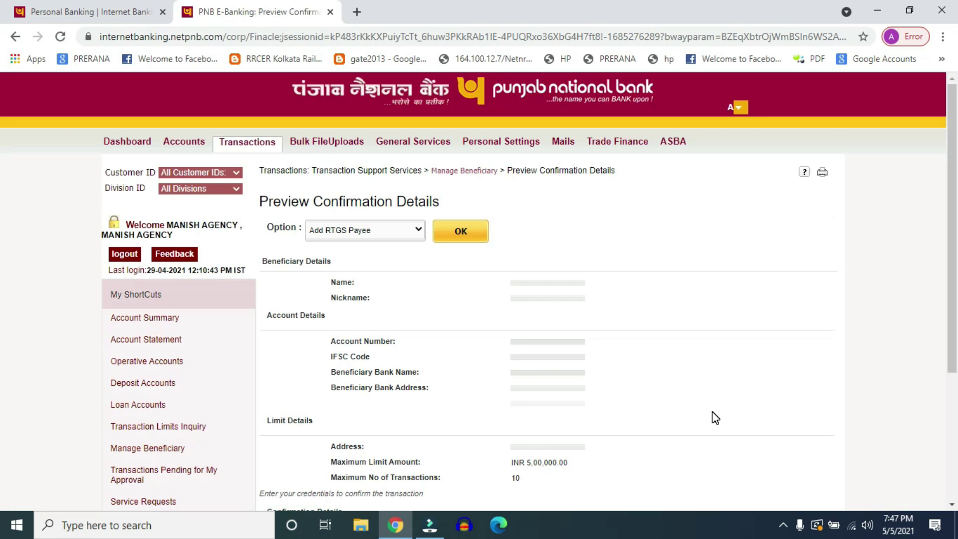
# Step: Enter the transaction password and submit the RTGS payee for approval
pyautogui.scroll(-4, 715, 417)
pyautogui.click(553, 347)
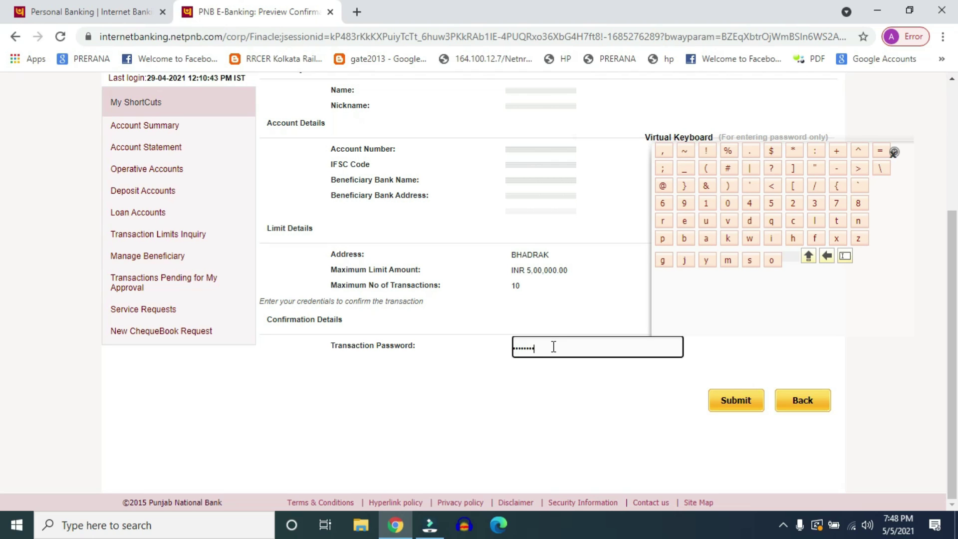
pyautogui.click(737, 402)
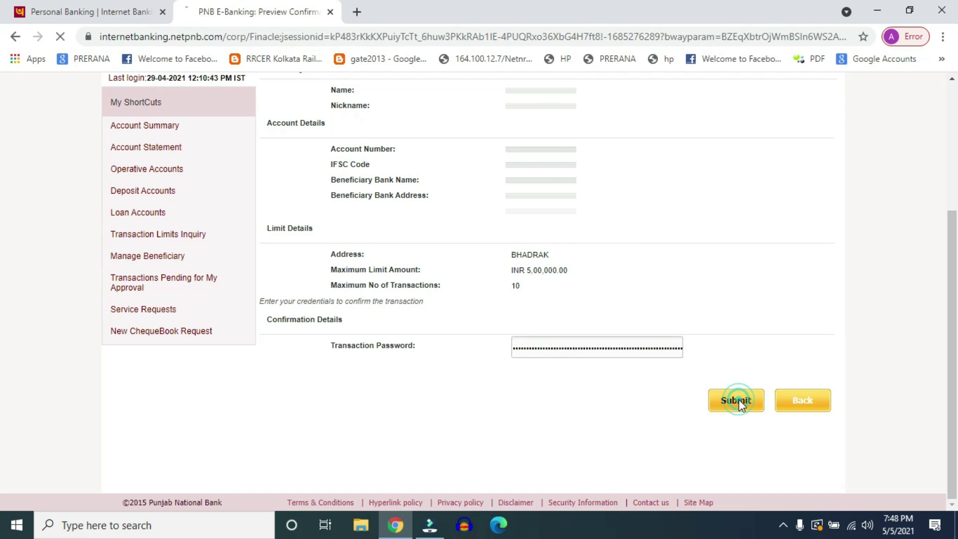
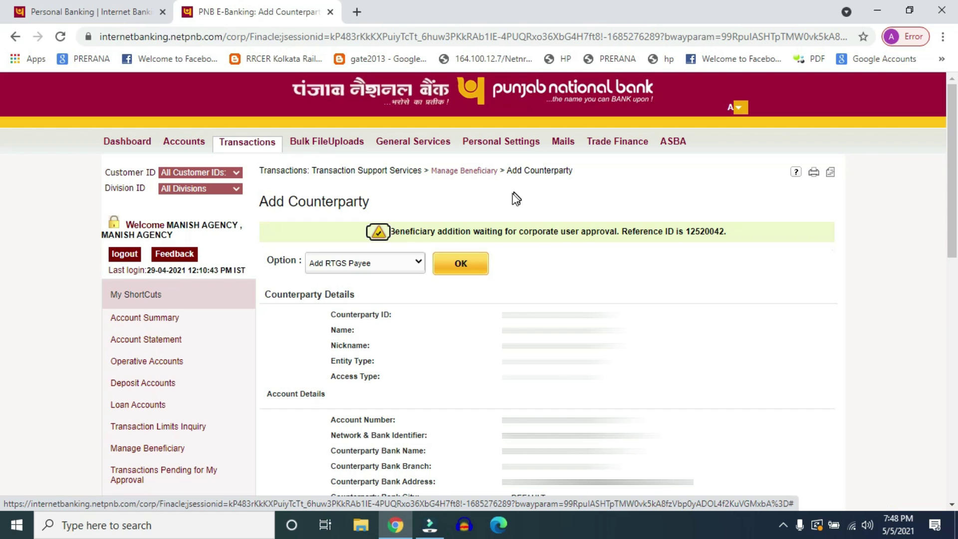
# Step: Log out of the current corporate user session
pyautogui.click(125, 255)
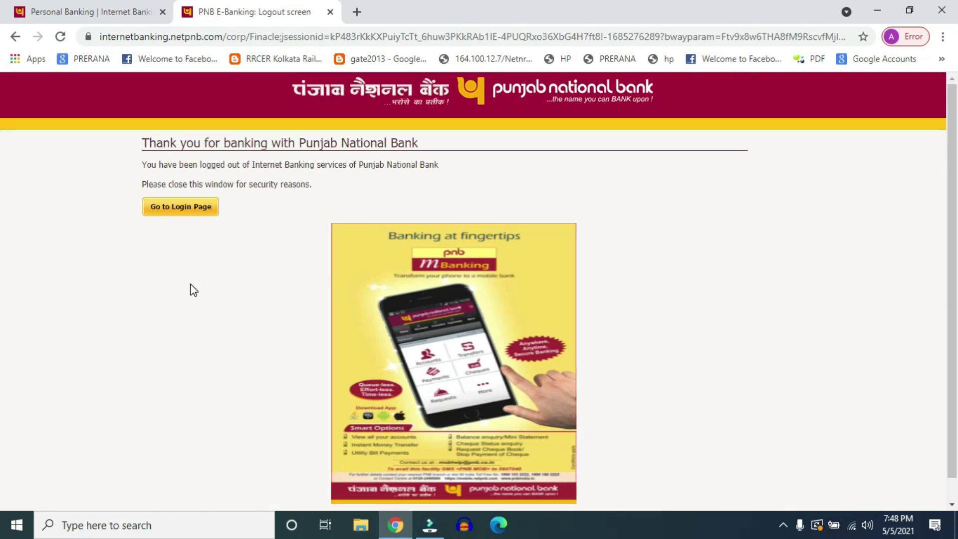
# Step: Log back in as the approving corporate user with corporate ID, user ID and password
pyautogui.click(187, 211)
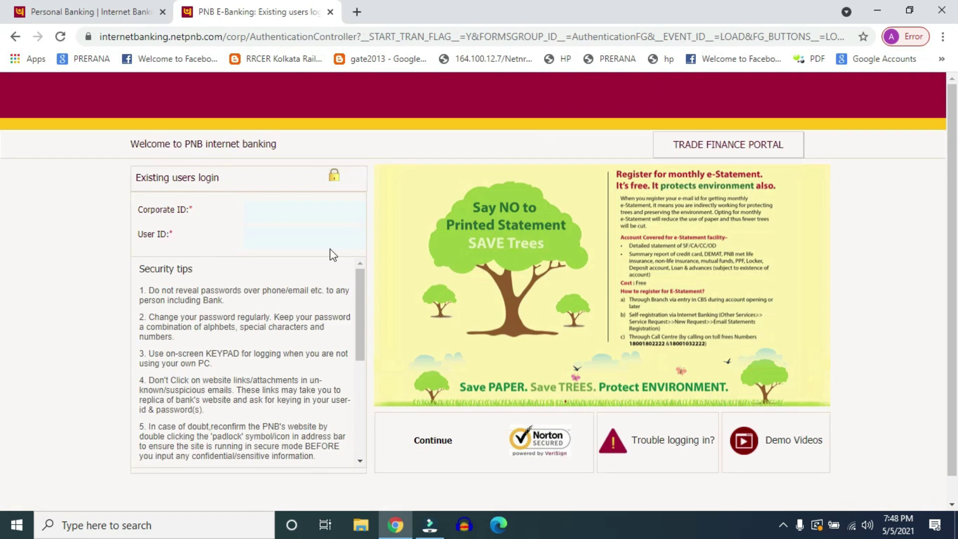
pyautogui.click(275, 207)
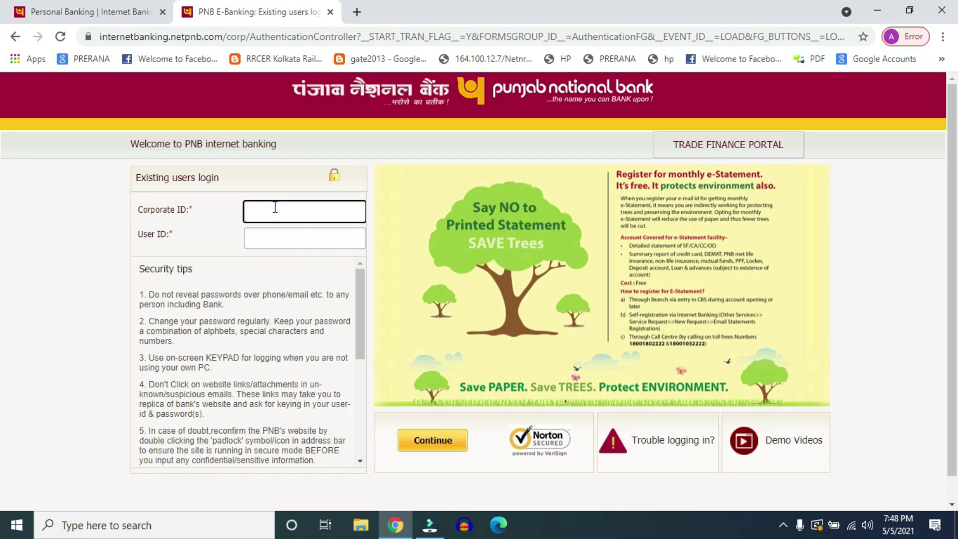
pyautogui.press('Tab')
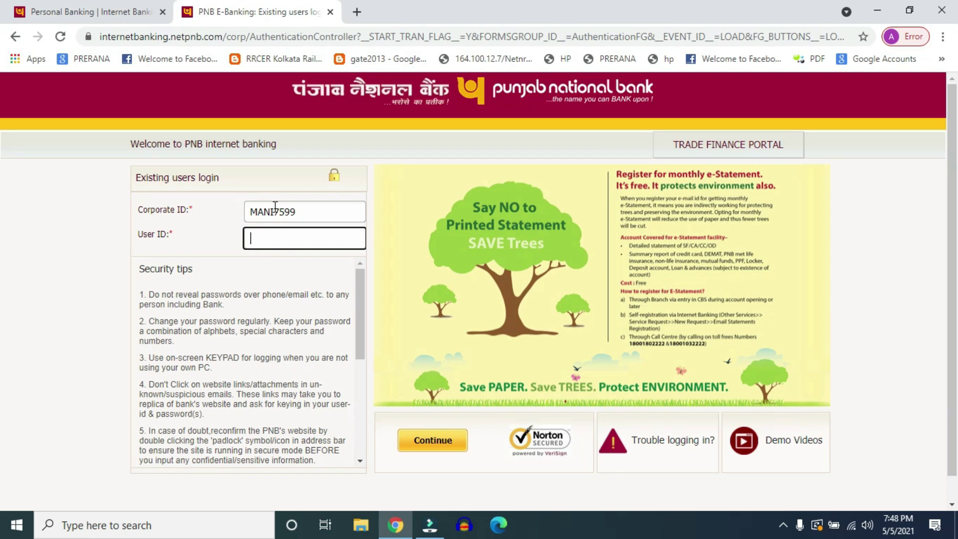
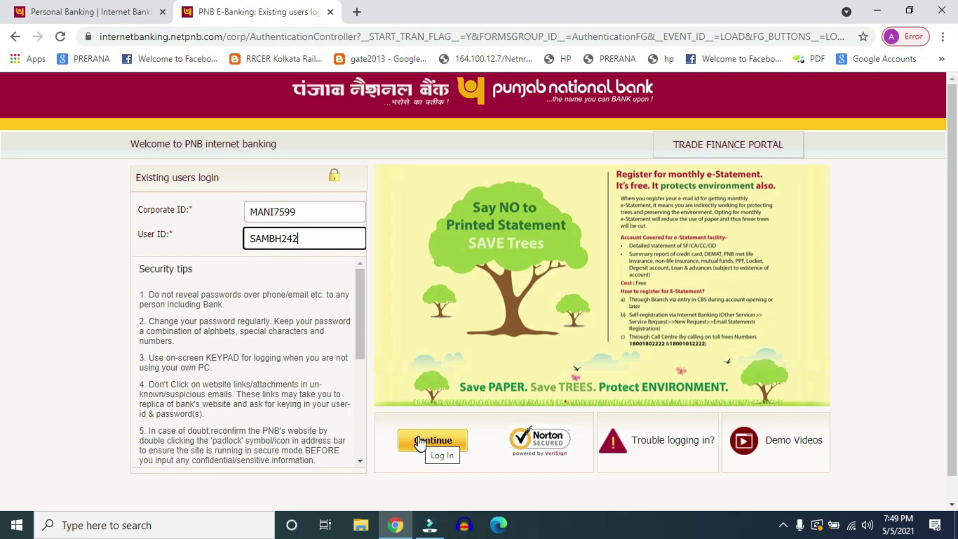
pyautogui.click(419, 441)
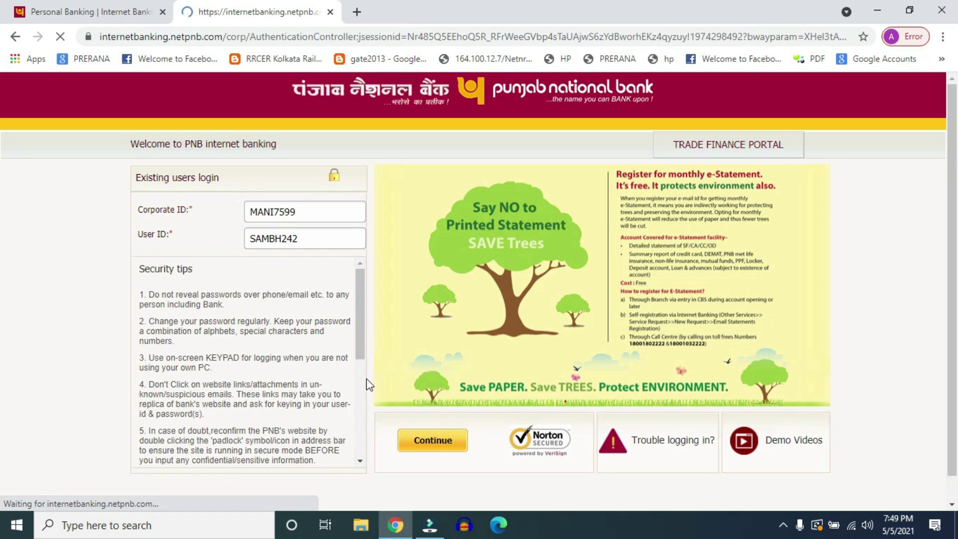
pyautogui.click(255, 363)
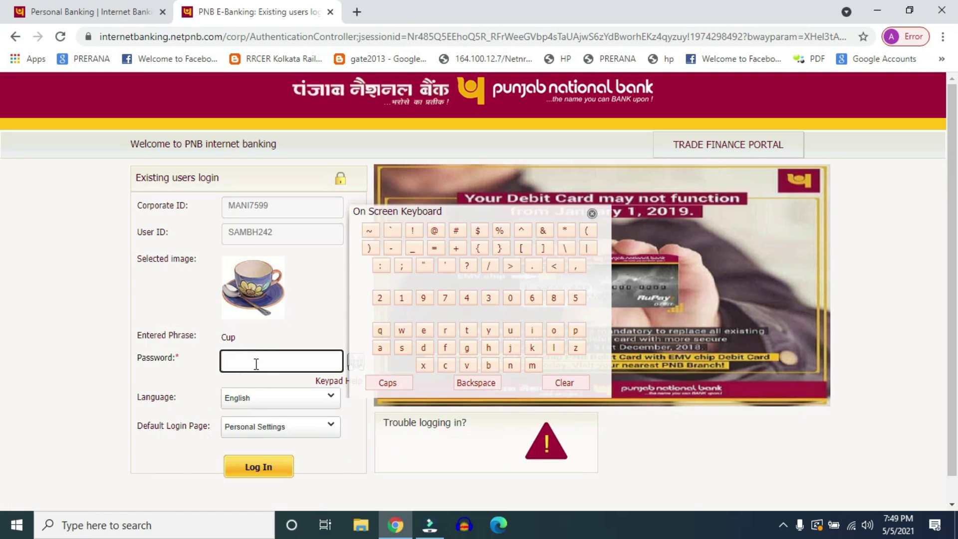
pyautogui.write('•••••••')
pyautogui.click(260, 466)
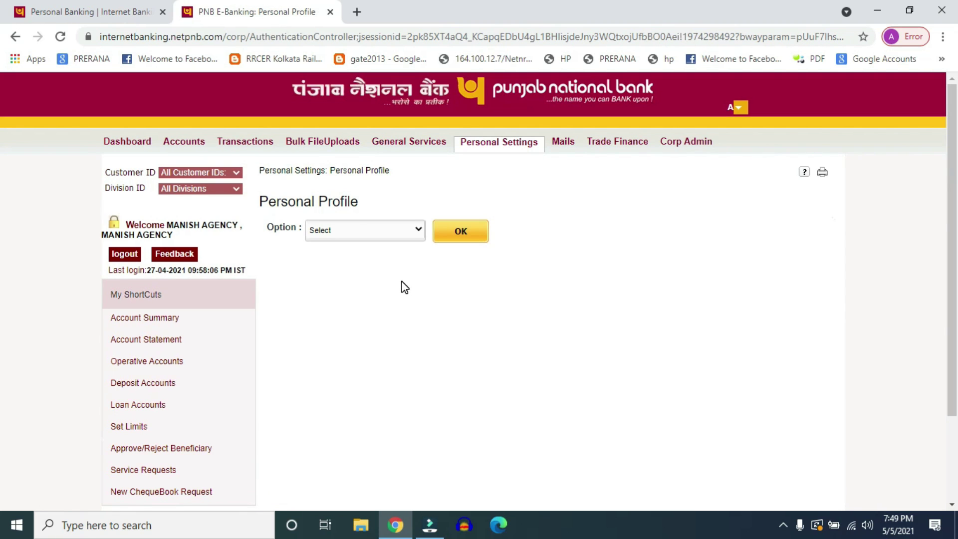
# Step: Open Approve/Reject Beneficiary from My ShortCuts and load the View Approval Queue option
pyautogui.scroll(-2, 404, 288)
pyautogui.scroll(2, 404, 288)
pyautogui.scroll(-2, 399, 304)
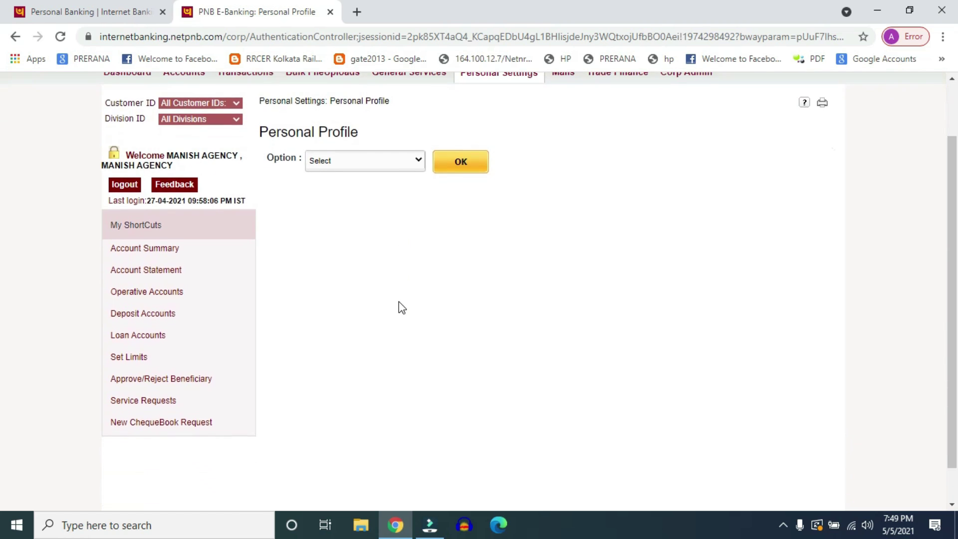
pyautogui.scroll(2, 398, 304)
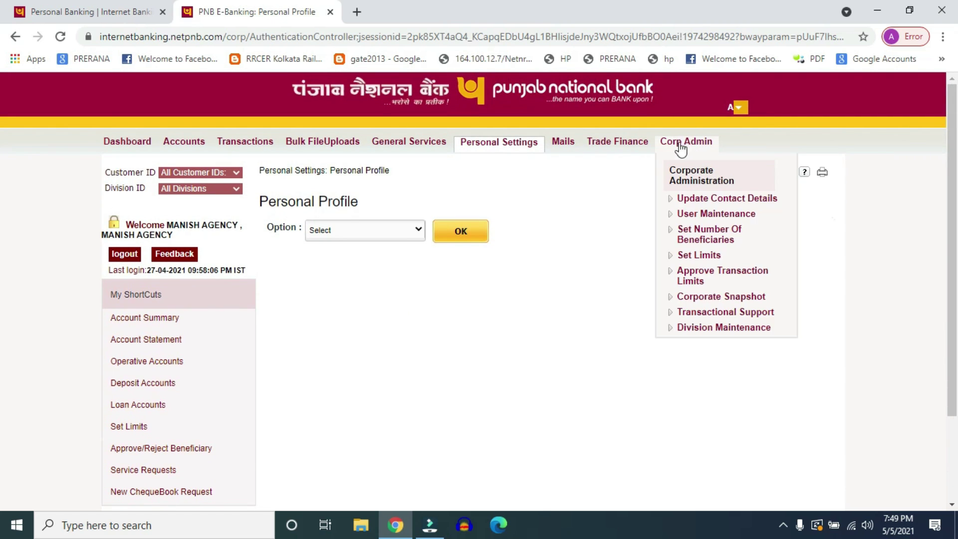
pyautogui.moveTo(693, 152)
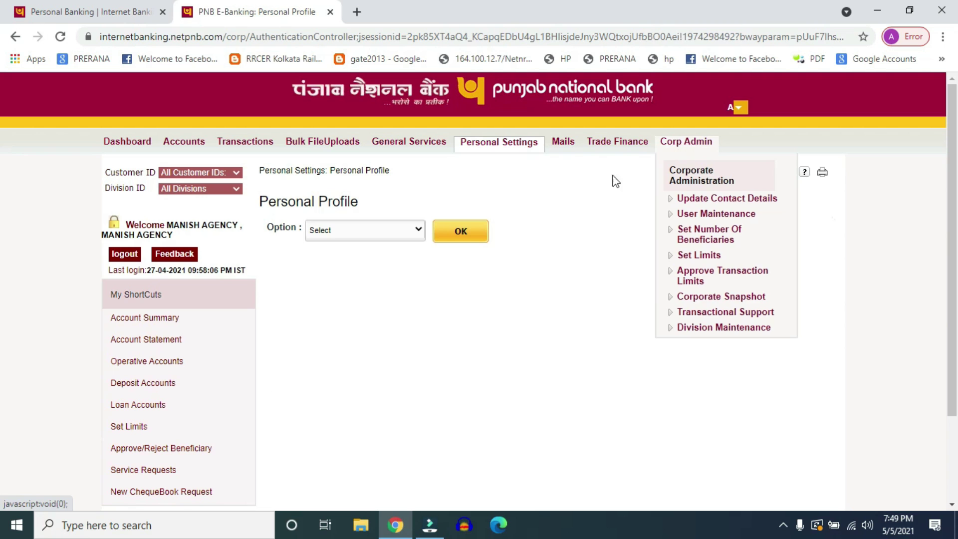
pyautogui.scroll(-3, 540, 355)
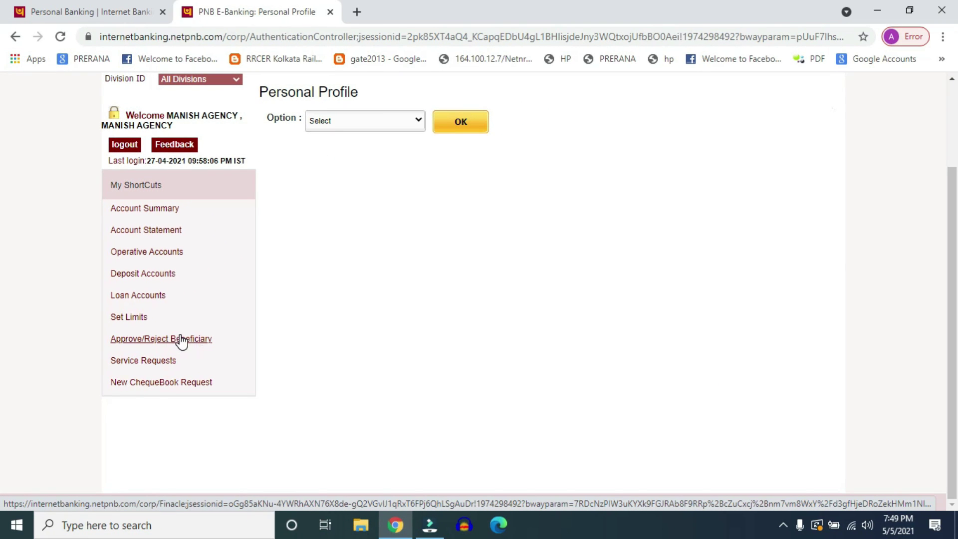
pyautogui.click(176, 341)
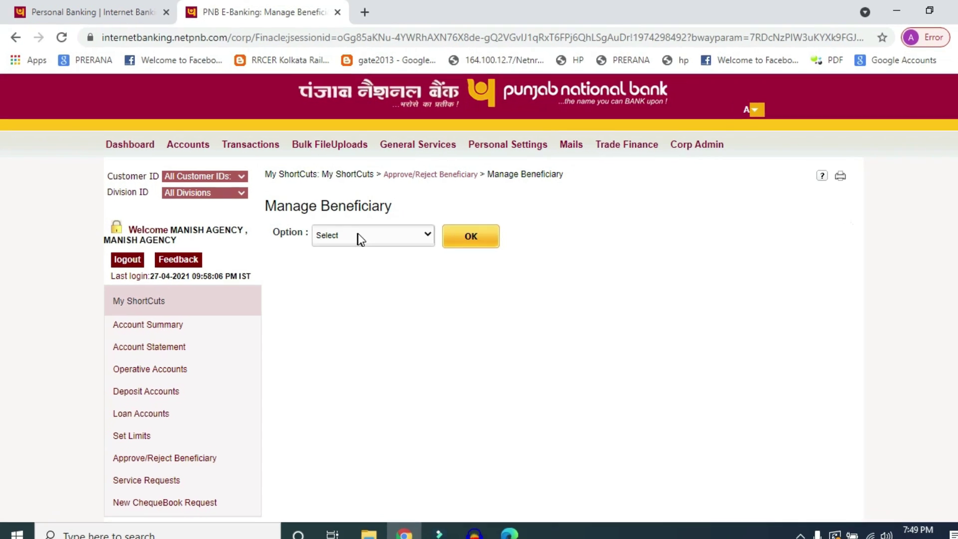
pyautogui.click(355, 231)
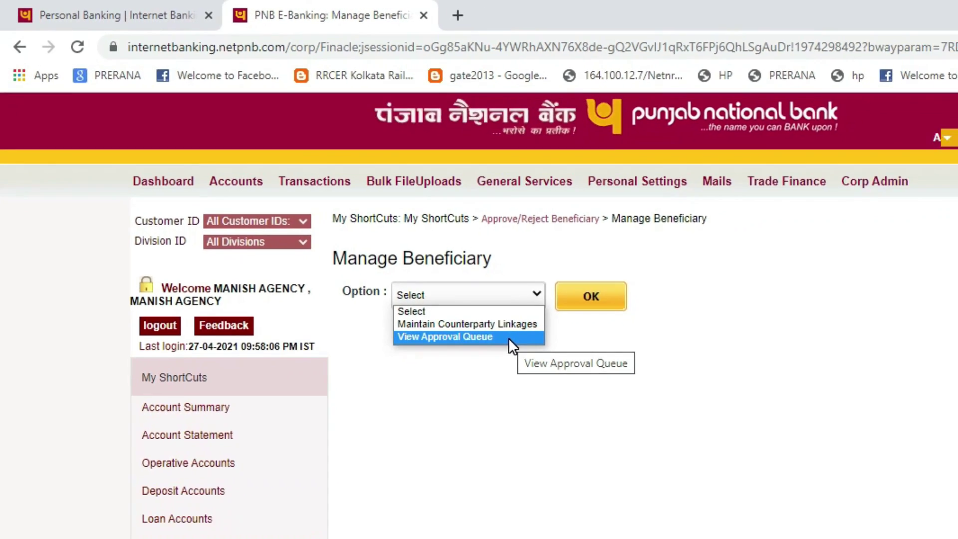
pyautogui.click(604, 402)
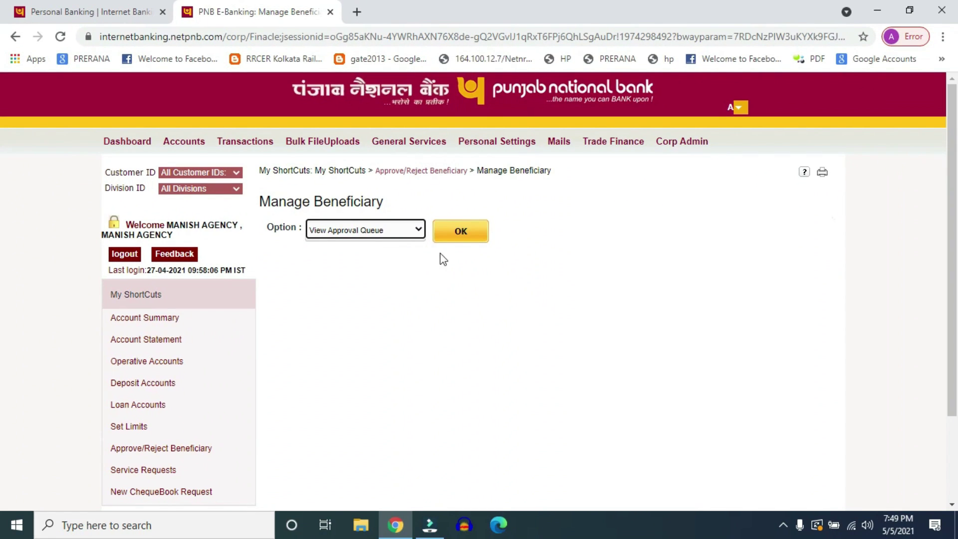
pyautogui.click(459, 233)
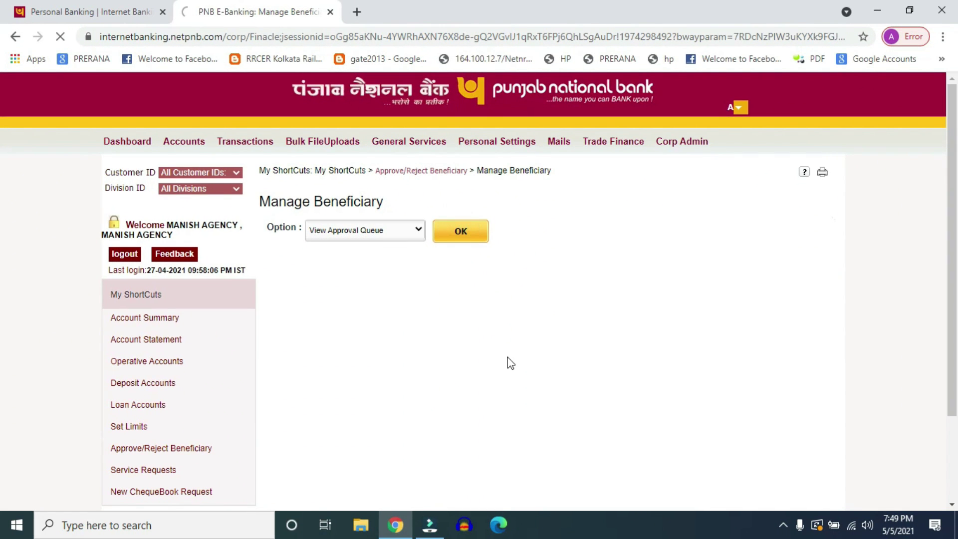
# Step: Approve the selected RTGS beneficiary and confirm the approval with the OTP
pyautogui.scroll(-4, 510, 363)
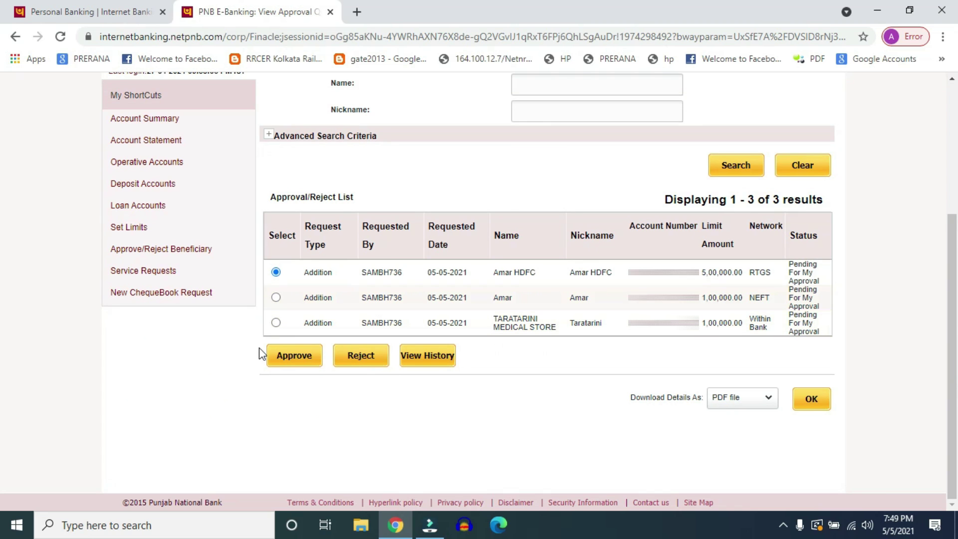
pyautogui.click(295, 360)
pyautogui.click(570, 355)
pyautogui.write('•••••')
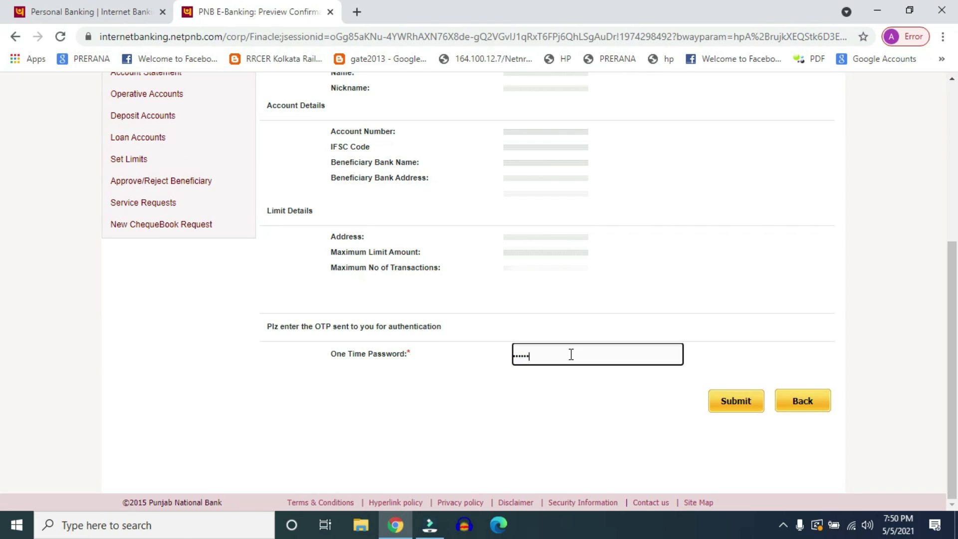
pyautogui.click(740, 402)
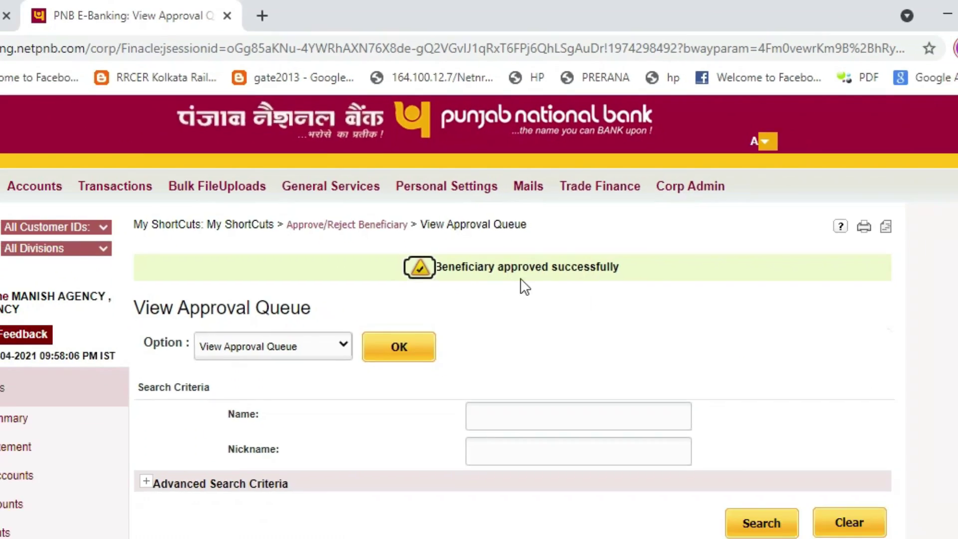
pyautogui.scroll(-5, 109, 475)
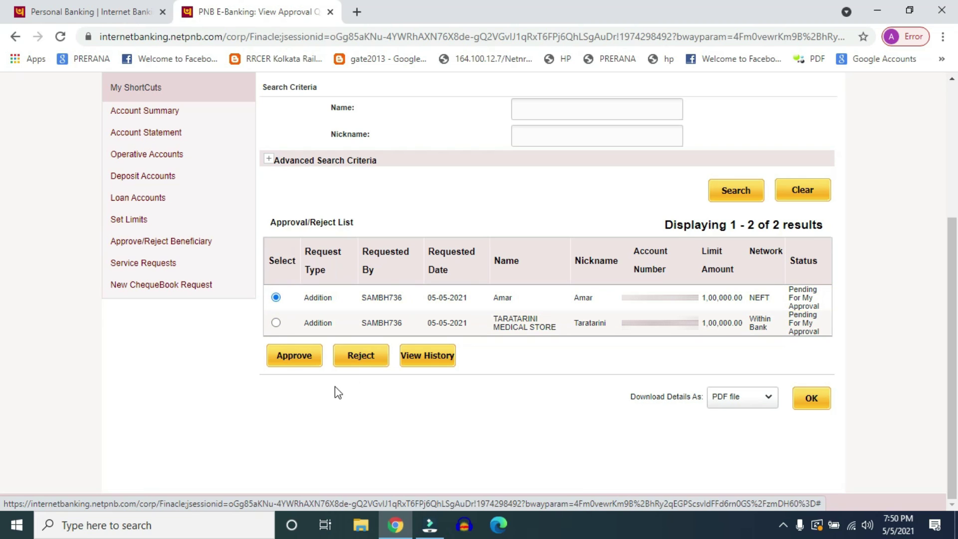
# Step: Approve the NEFT beneficiary and confirm it with the OTP
pyautogui.click(294, 358)
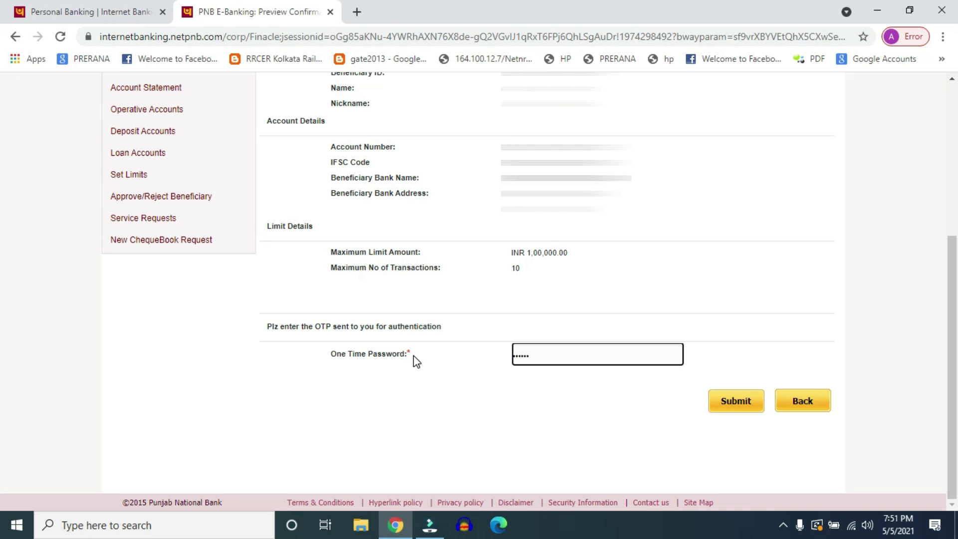
pyautogui.click(724, 402)
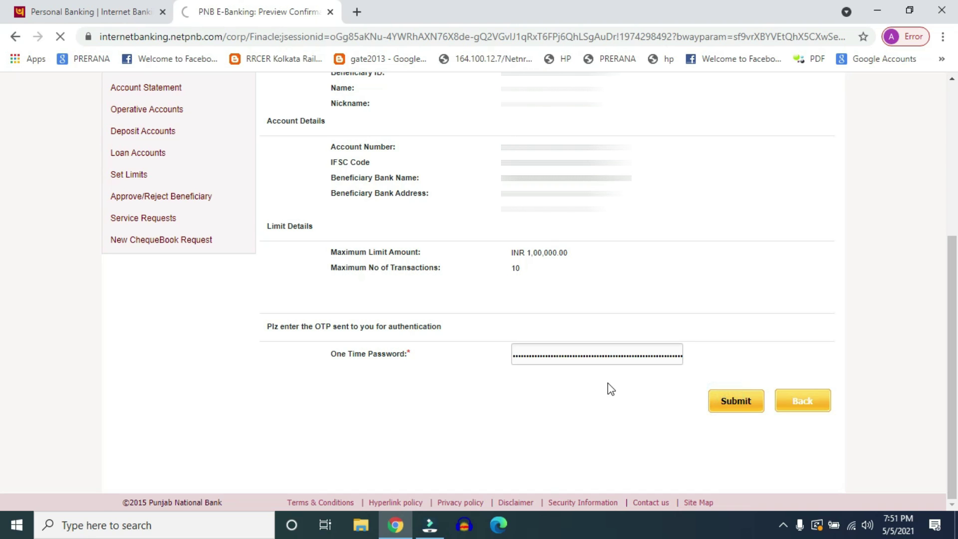
pyautogui.write('1')
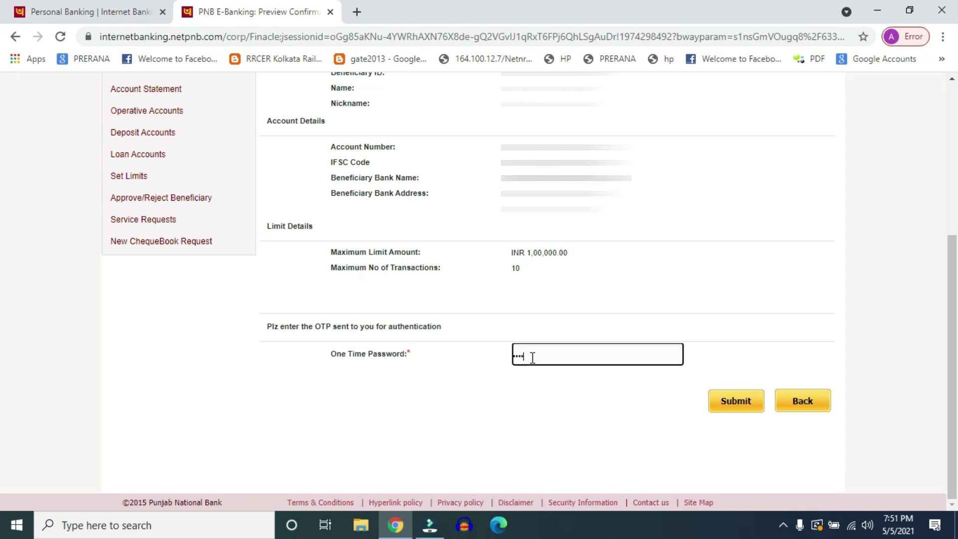
pyautogui.click(743, 399)
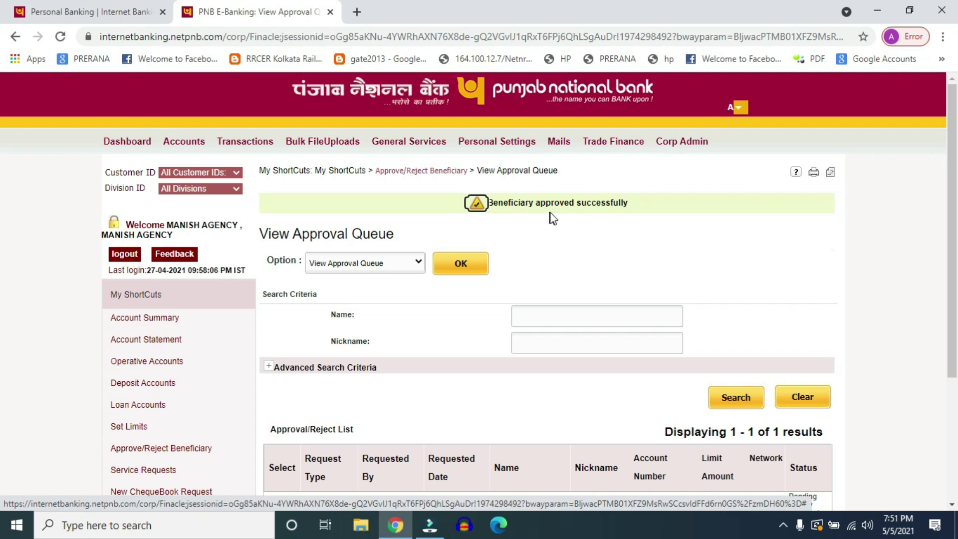
# Step: Approve the pending Taratarini Medical Store beneficiary with the OTP, emptying the queue
pyautogui.scroll(-3, 298, 371)
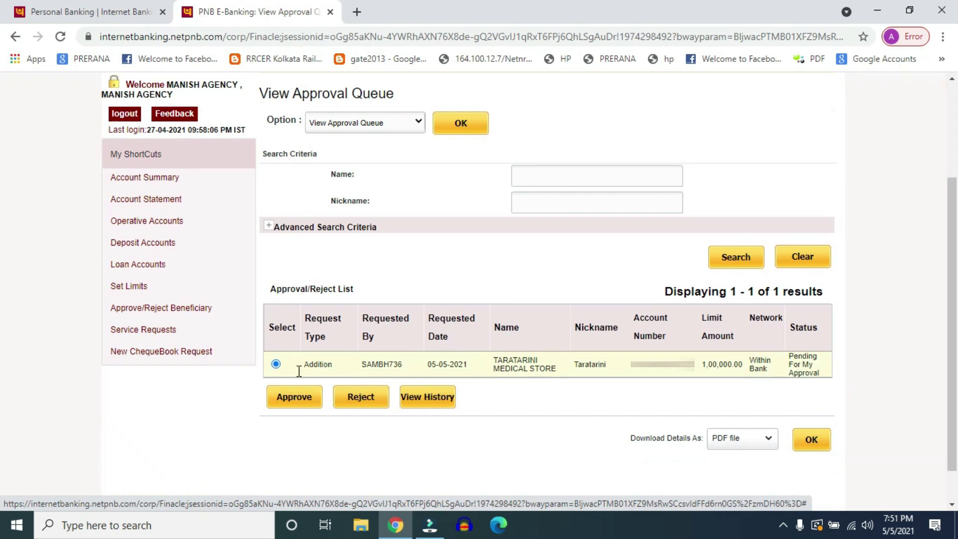
pyautogui.click(297, 405)
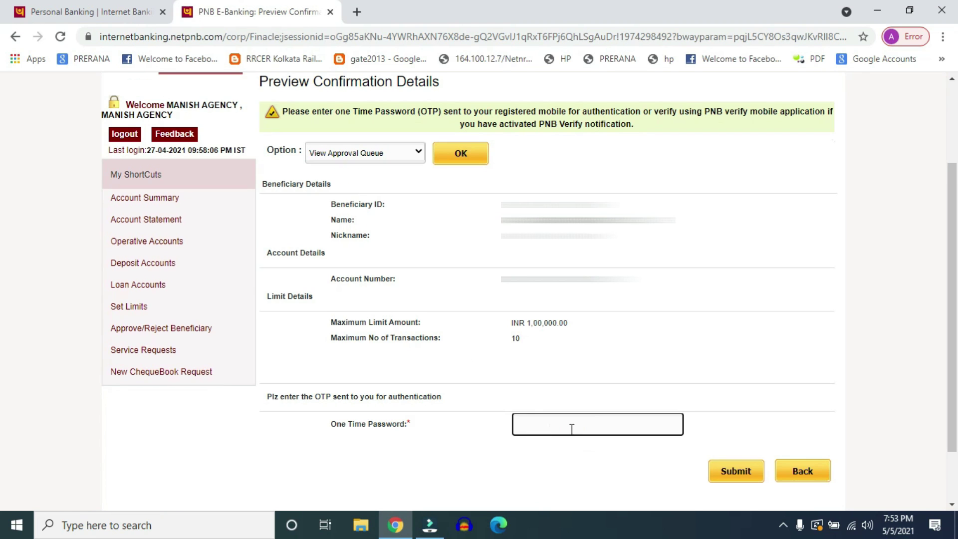
pyautogui.write('••••••')
pyautogui.click(747, 471)
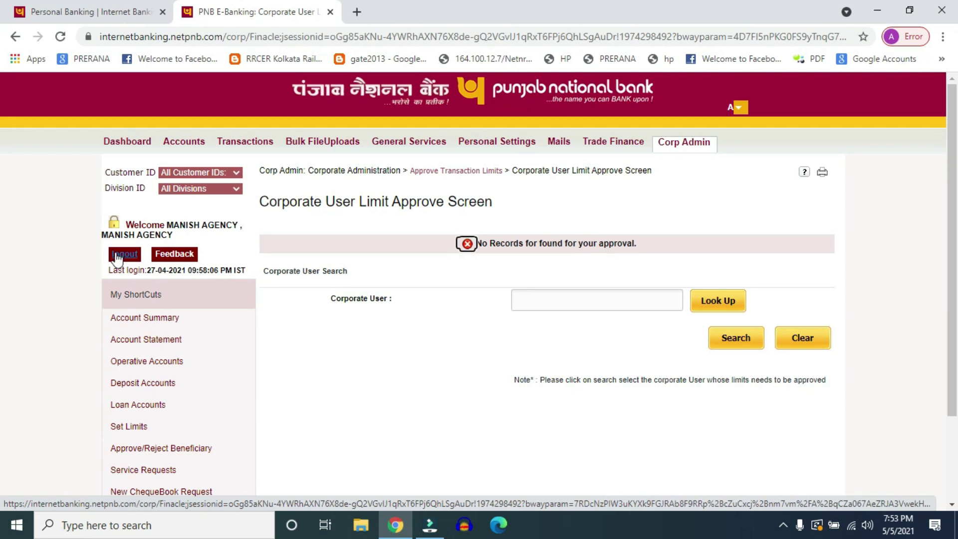
# Step: Log out, then enter the corporate ID and the second user's ID on the login page
pyautogui.click(126, 255)
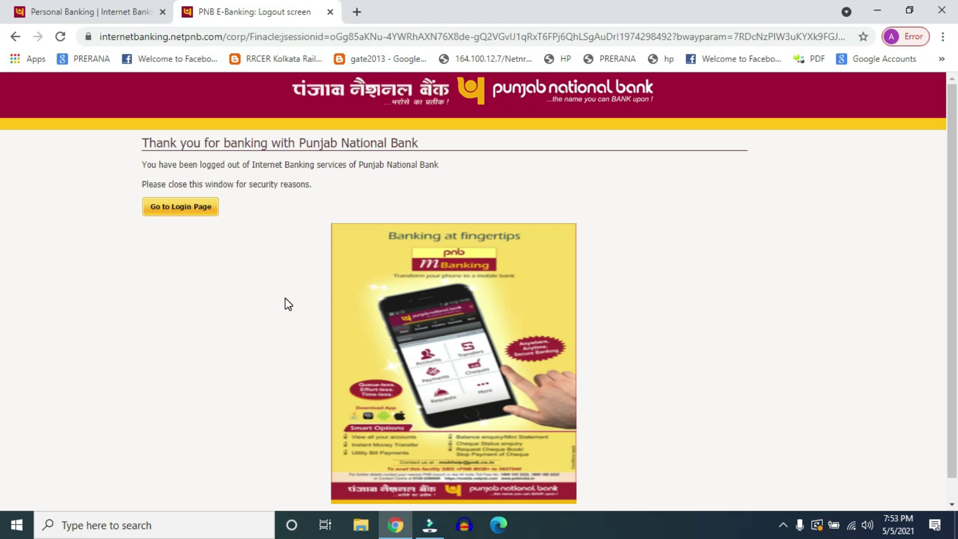
pyautogui.click(182, 210)
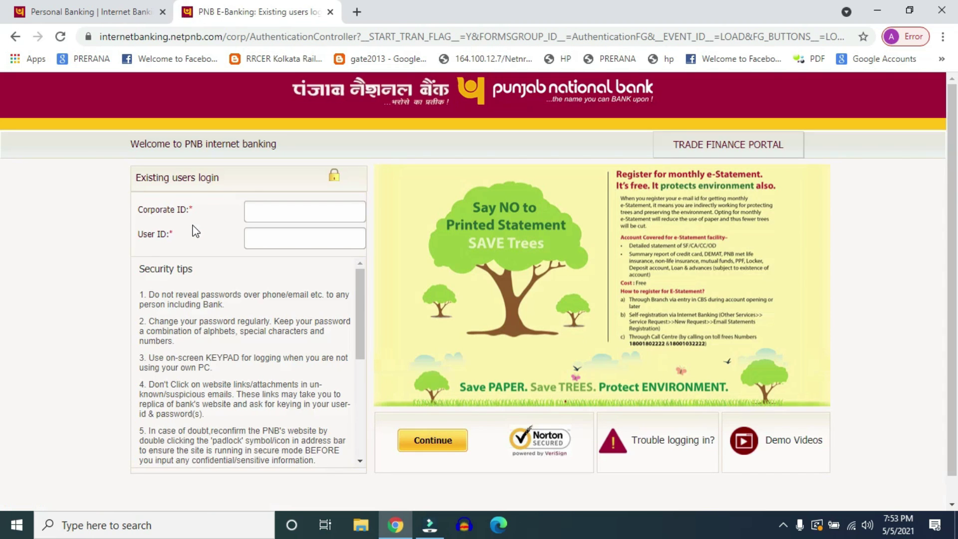
pyautogui.click(263, 210)
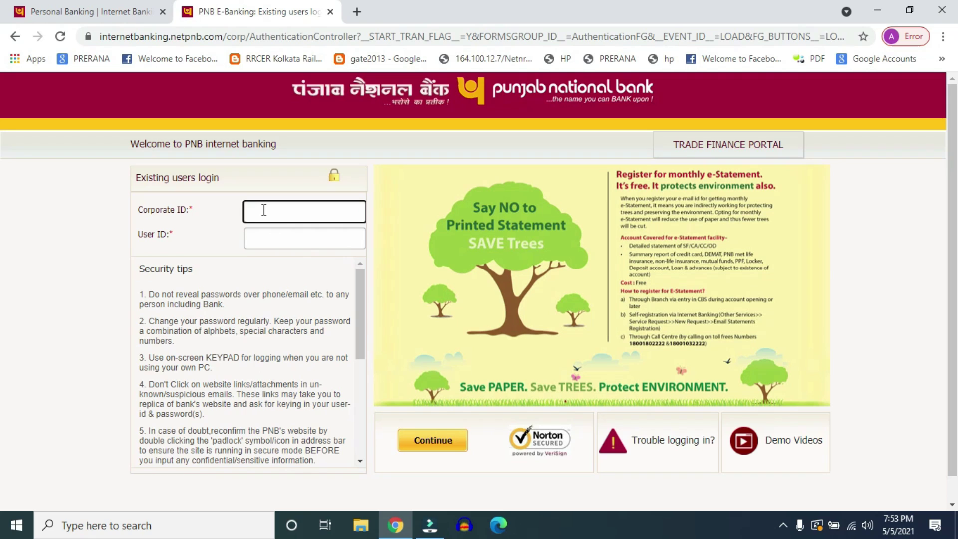
pyautogui.press('Tab')
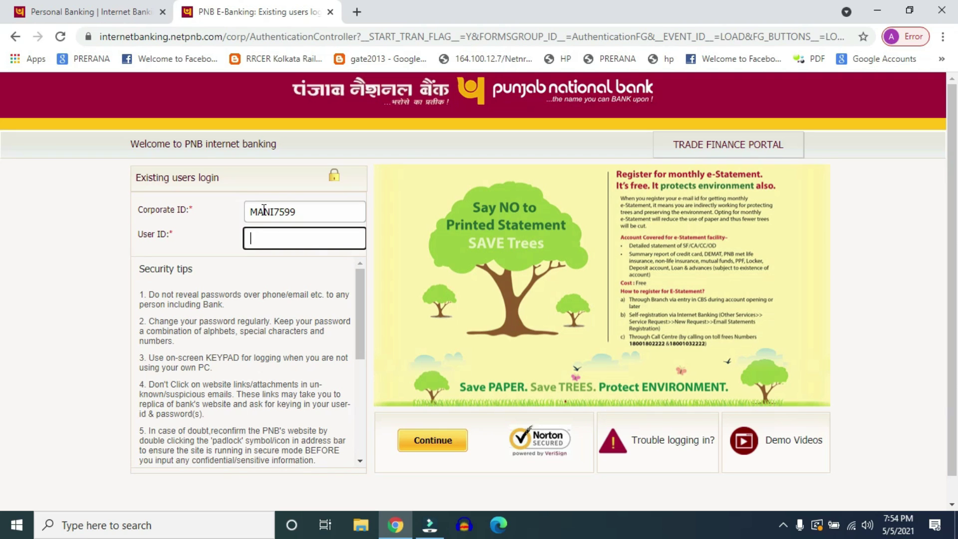
# Step: Continue past the ID step, enter the login password and sign in
pyautogui.click(428, 443)
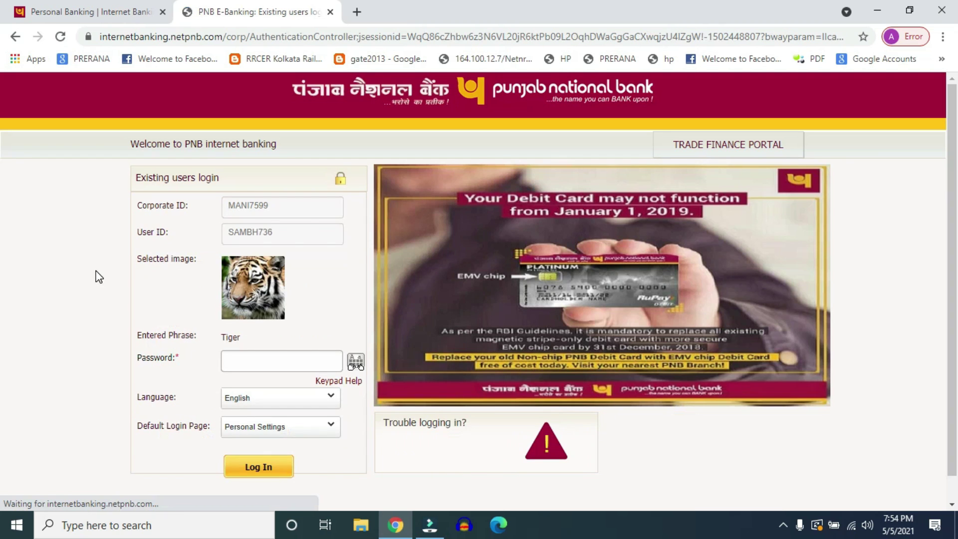
pyautogui.click(269, 361)
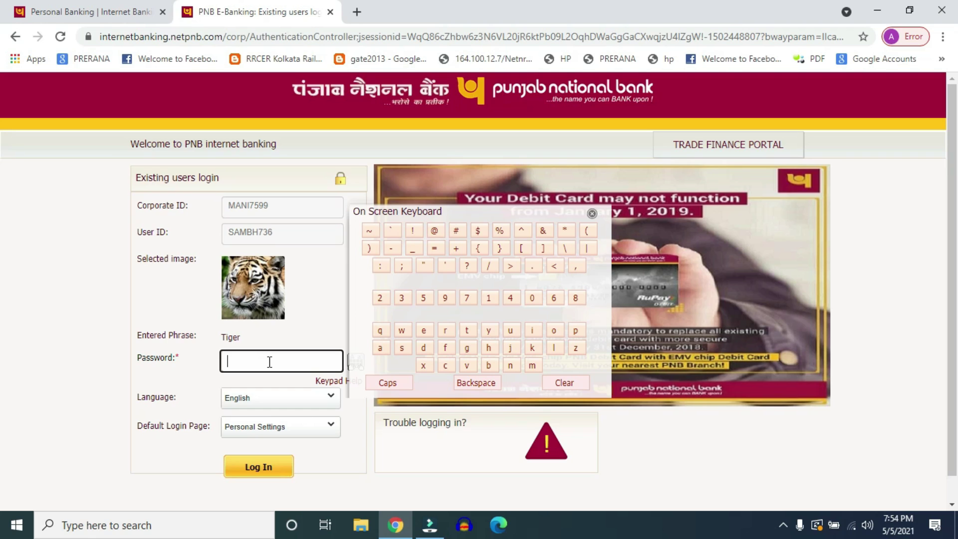
pyautogui.click(250, 466)
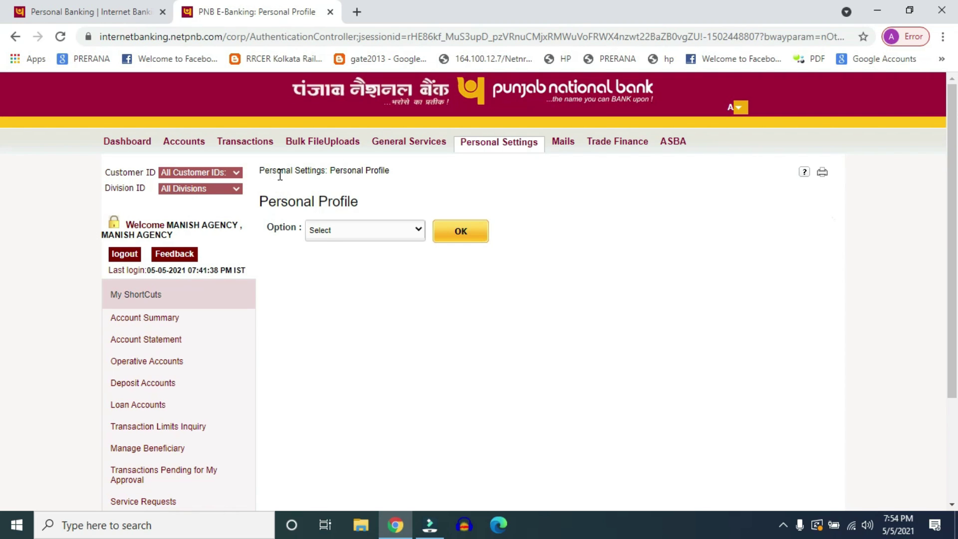
pyautogui.moveTo(257, 144)
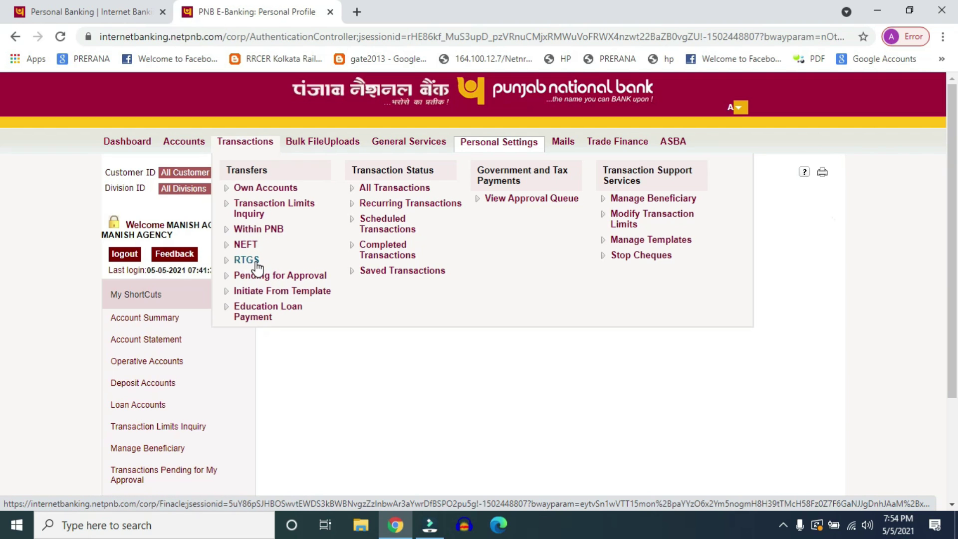
# Step: Prepare a Within PNB payment of INR 100 to the payee with remark Deposit/Investment
pyautogui.click(278, 232)
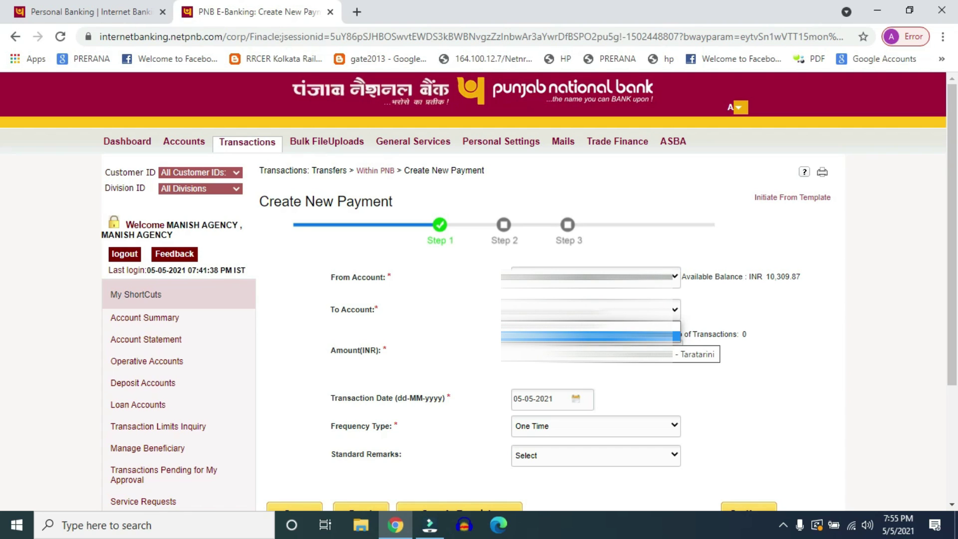
pyautogui.click(624, 338)
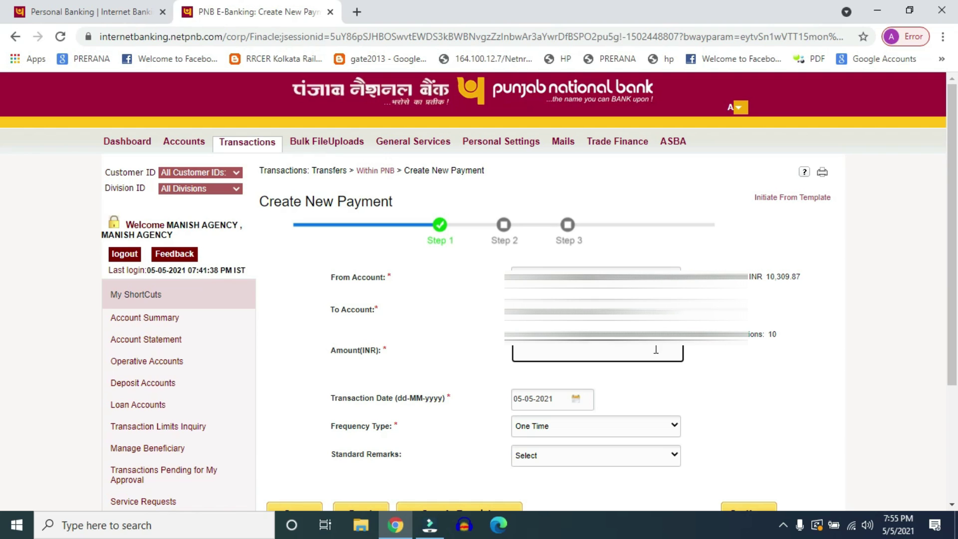
pyautogui.click(585, 352)
pyautogui.write('100')
pyautogui.scroll(-3, 573, 344)
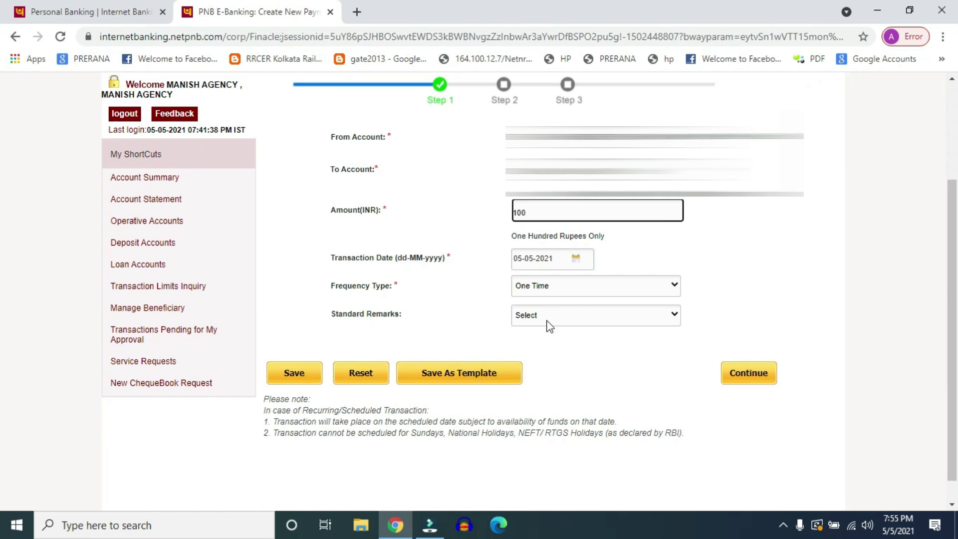
pyautogui.click(558, 317)
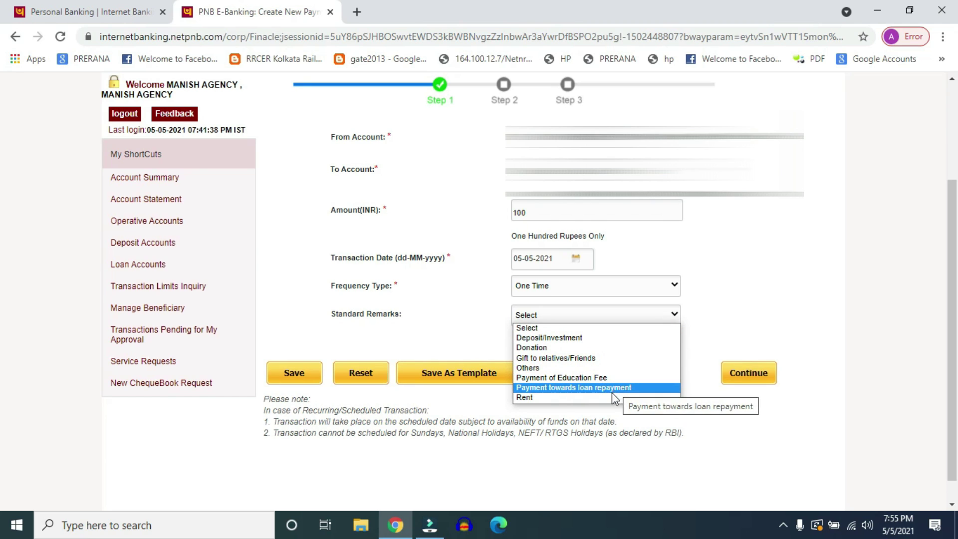
pyautogui.click(605, 341)
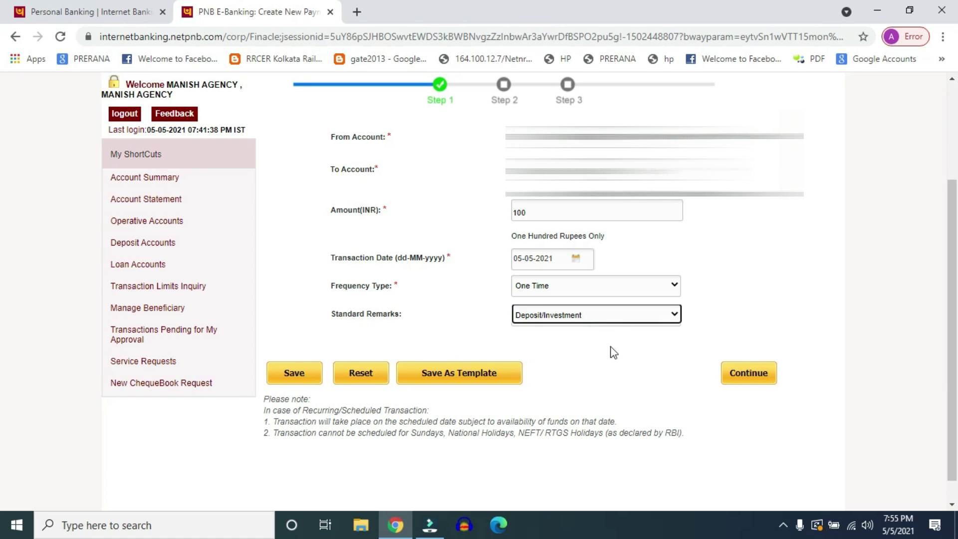
pyautogui.click(747, 378)
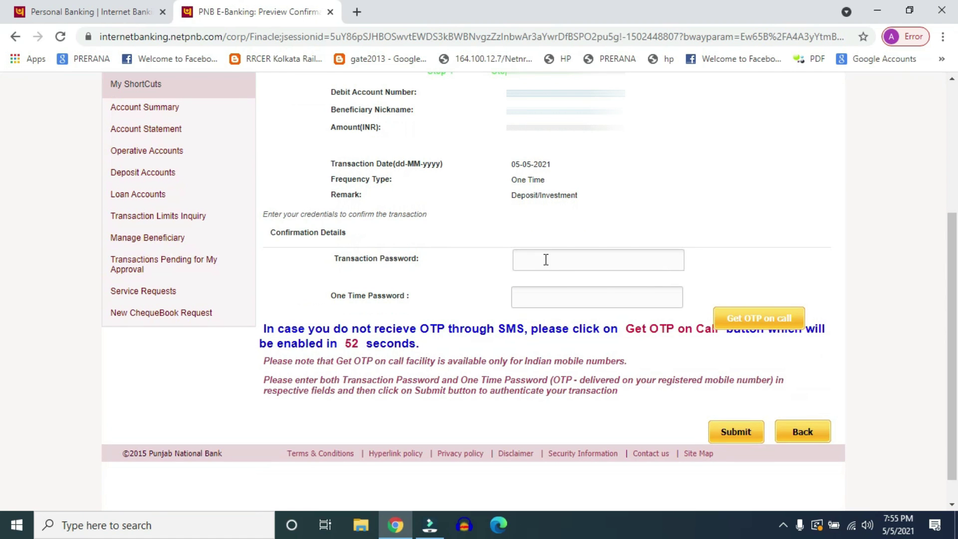
# Step: Authorise the INR 100 transfer with the transaction password and OTP
pyautogui.click(545, 259)
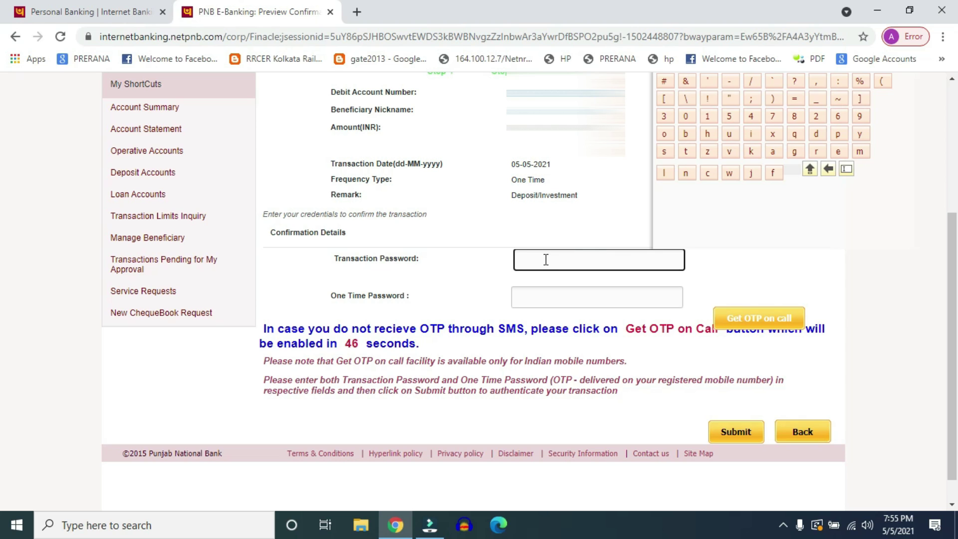
pyautogui.click(545, 259)
pyautogui.write('****••')
pyautogui.press('Tab')
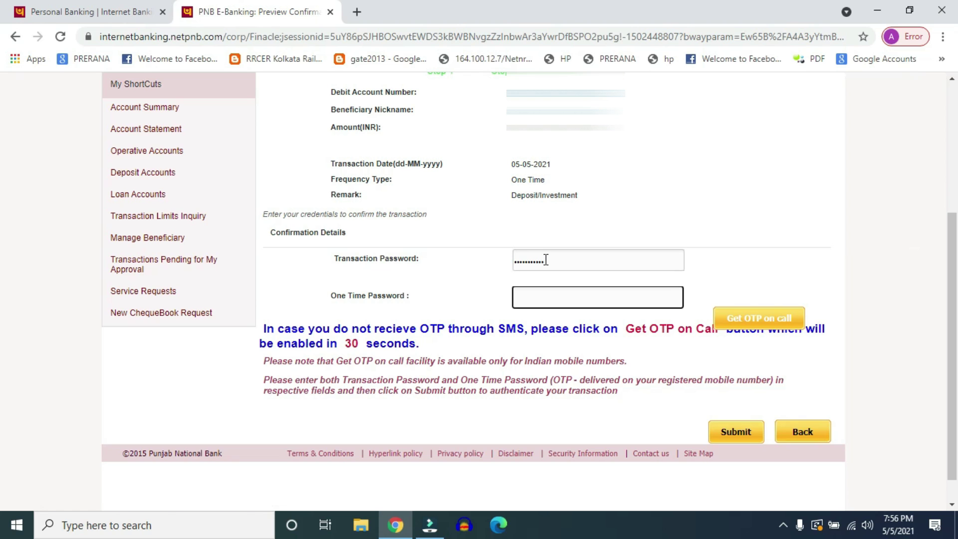
pyautogui.write('••')
pyautogui.click(731, 434)
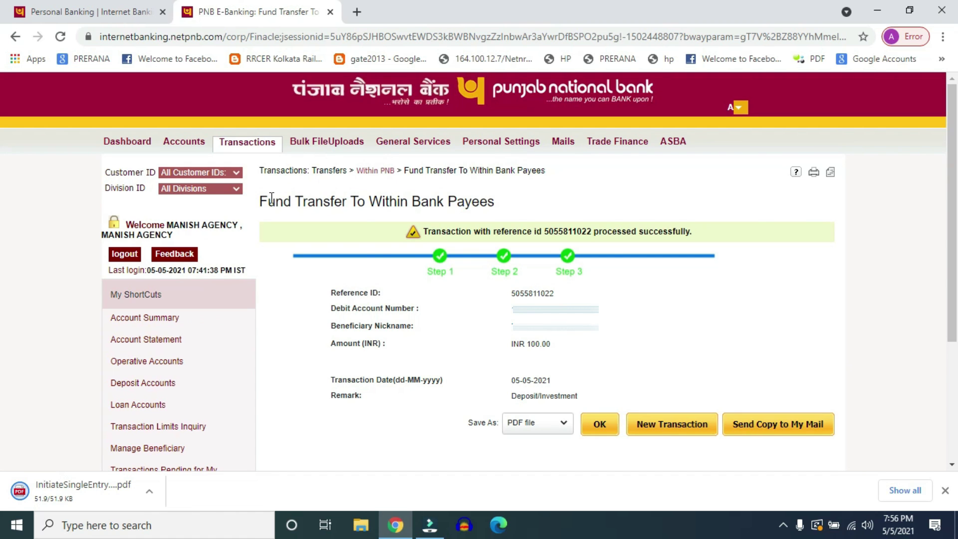
pyautogui.moveTo(258, 148)
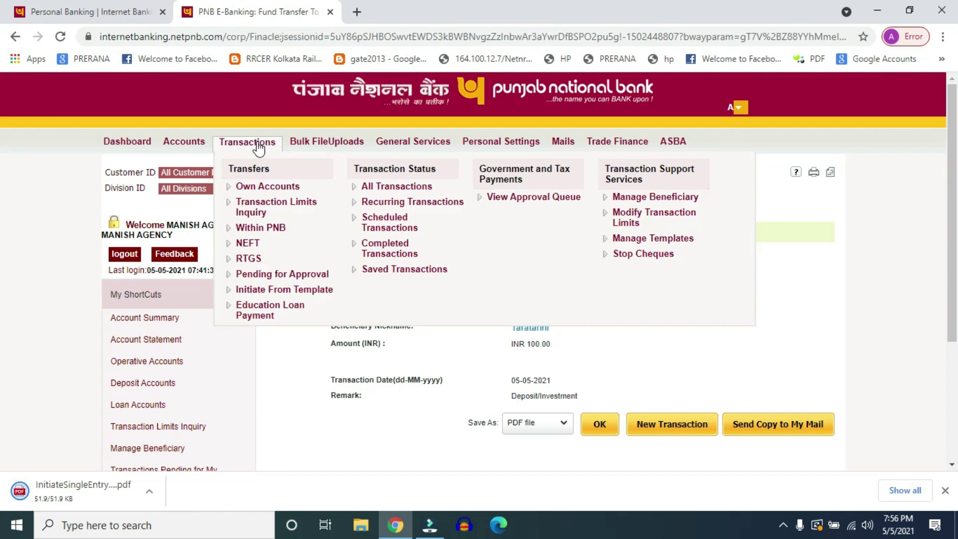
# Step: Prepare an NEFT payment of INR 1 to the second beneficiary with remark Deposit/Investment
pyautogui.click(252, 243)
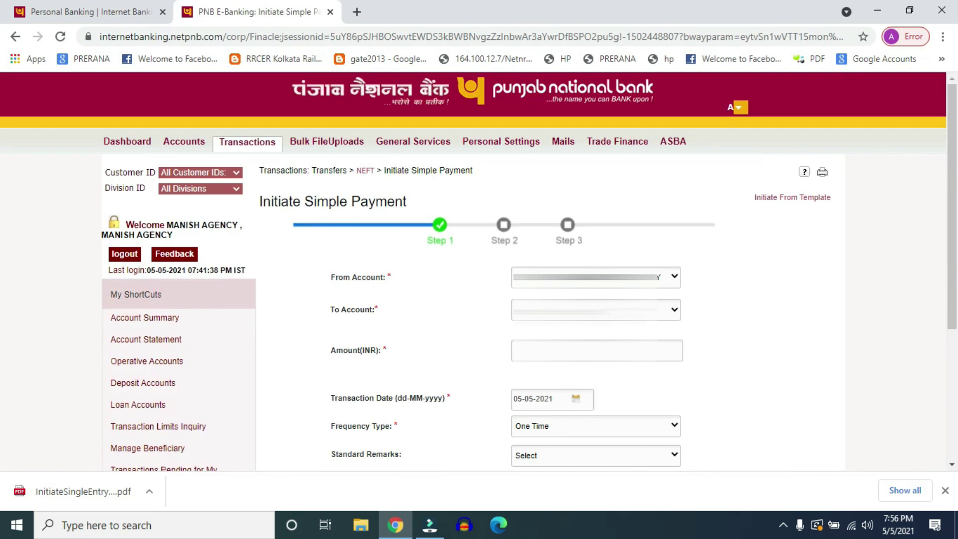
pyautogui.click(595, 310)
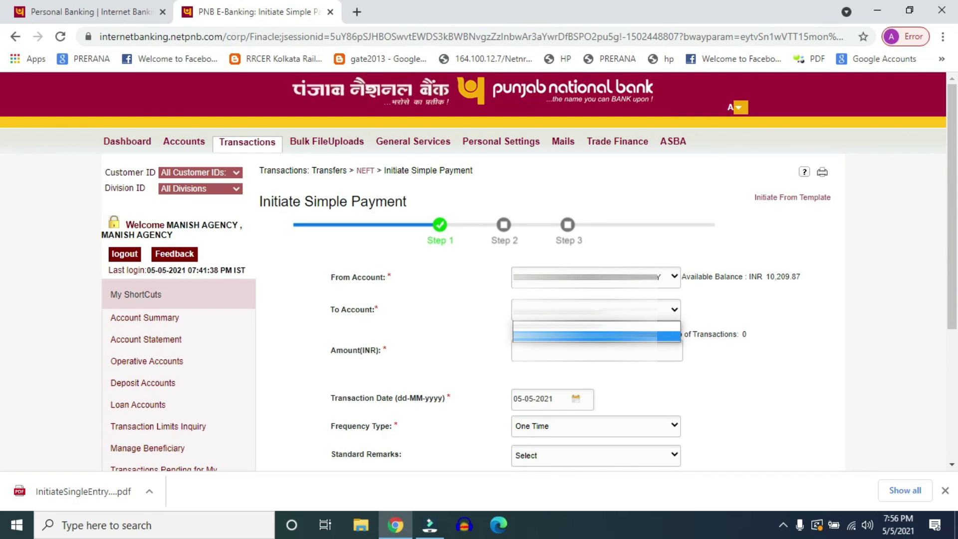
pyautogui.press('Return')
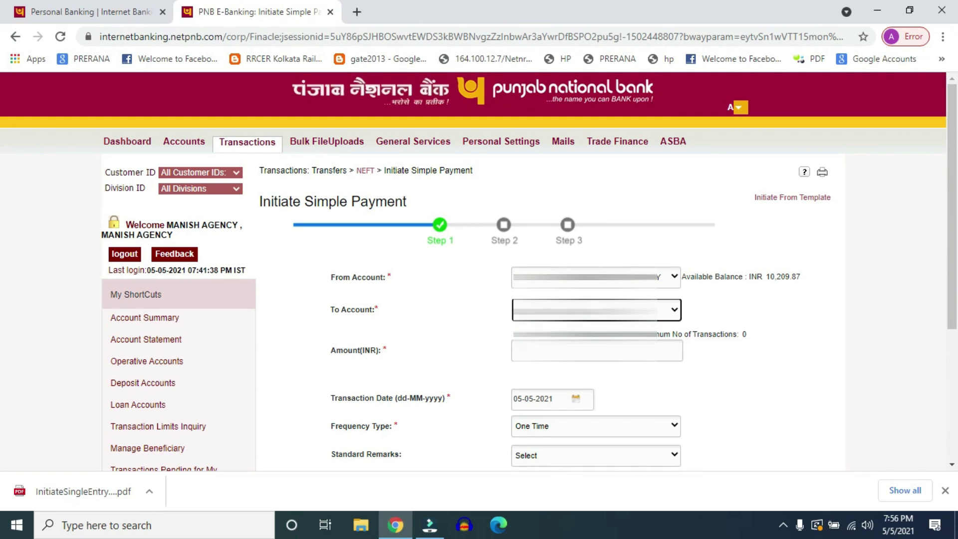
pyautogui.press('Tab')
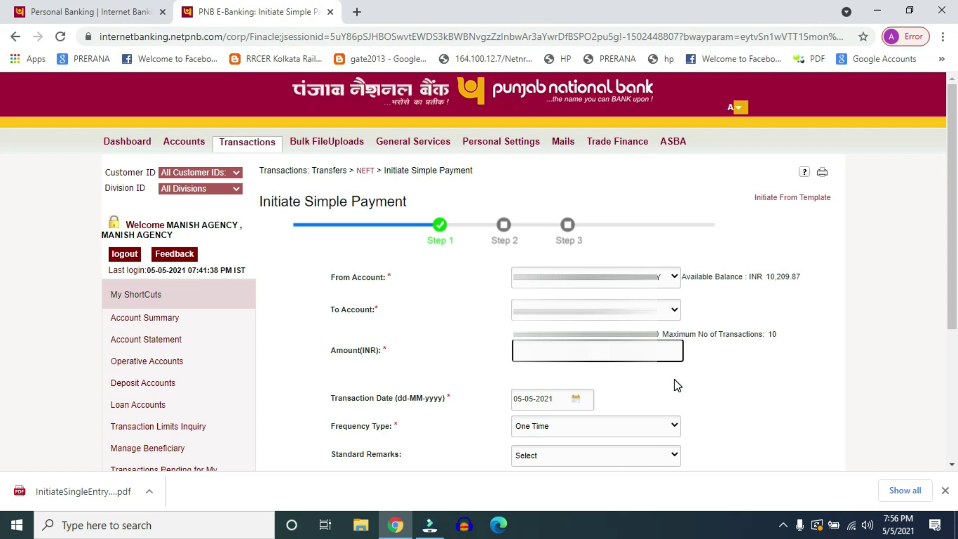
pyautogui.write('1')
pyautogui.scroll(-3, 632, 421)
pyautogui.click(574, 314)
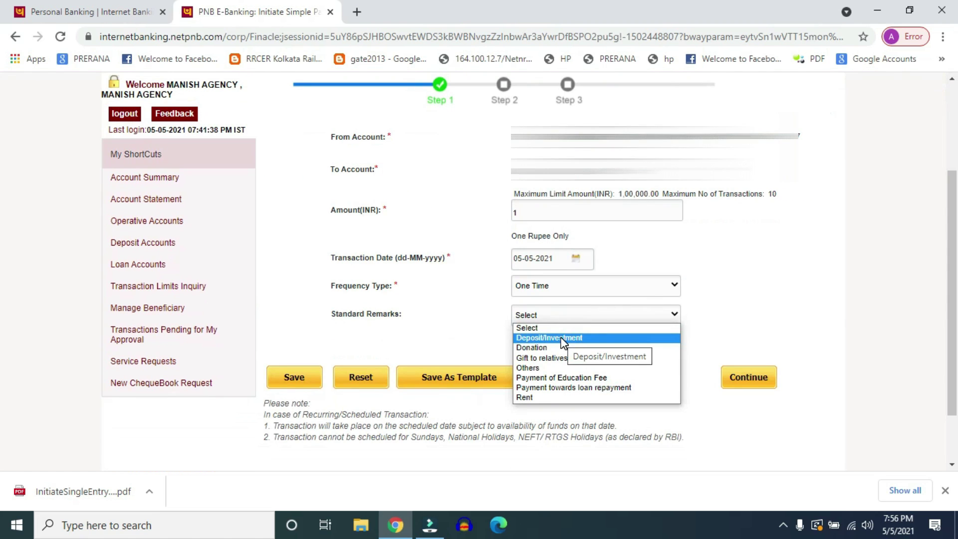
pyautogui.click(571, 336)
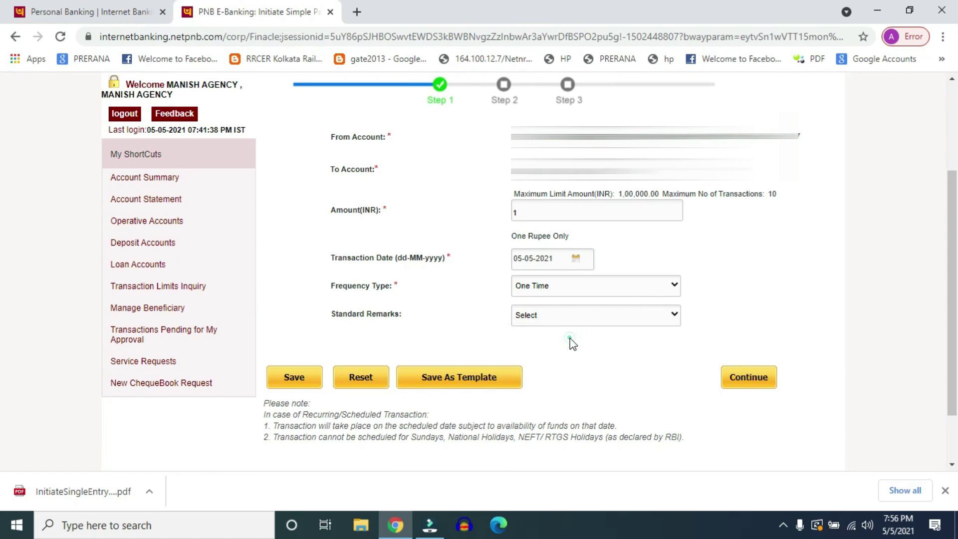
pyautogui.click(744, 379)
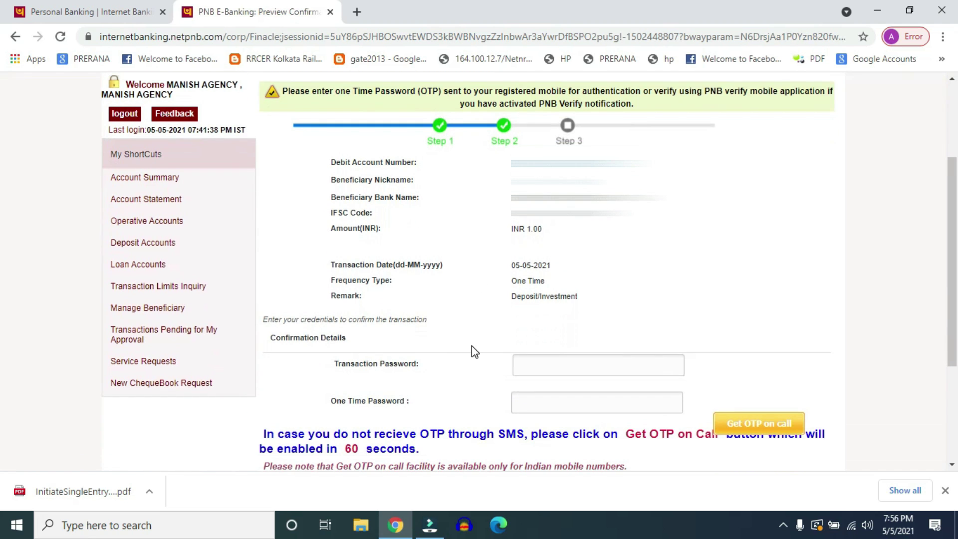
# Step: Authorise the INR 1.00 NEFT transfer with the transaction password and OTP, and submit it
pyautogui.click(538, 366)
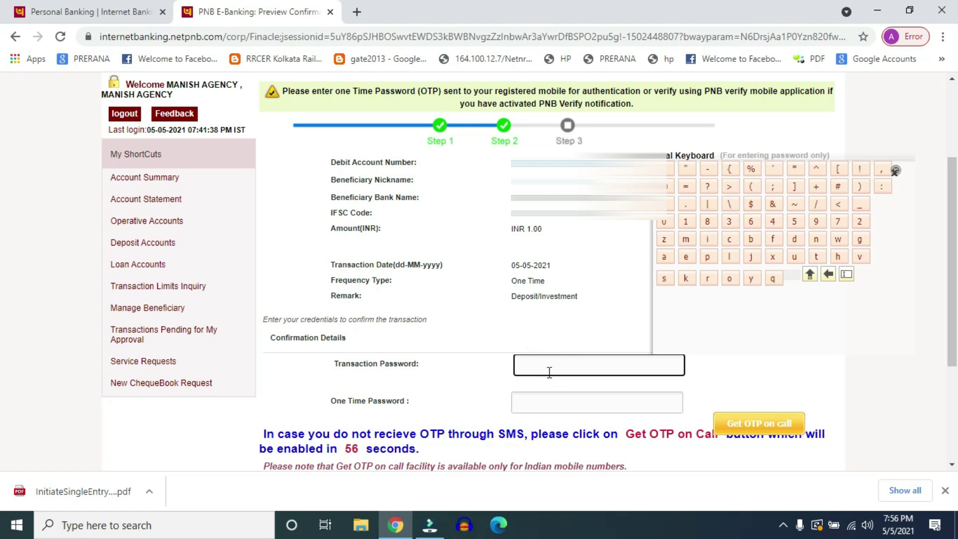
pyautogui.click(538, 366)
pyautogui.write('•••••')
pyautogui.click(547, 397)
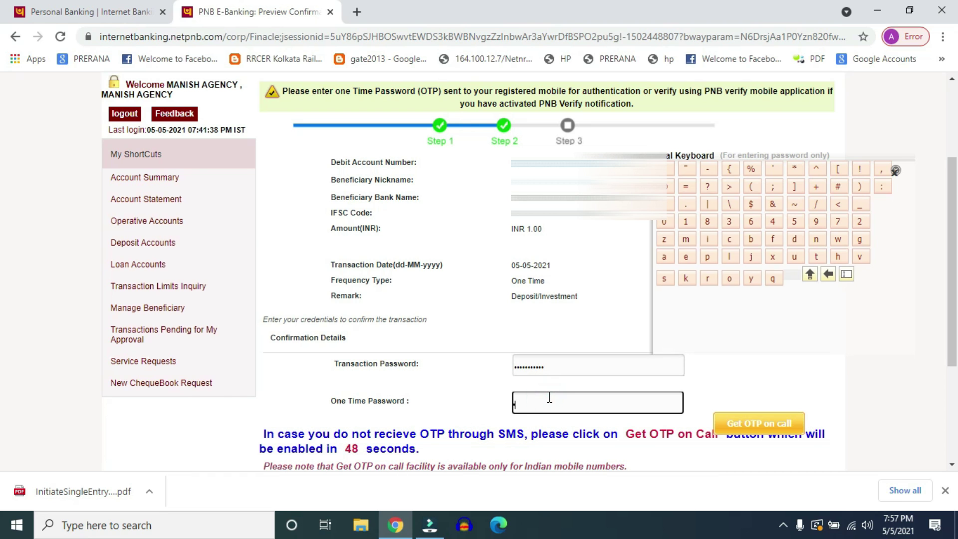
pyautogui.write('••••')
pyautogui.scroll(-3, 549, 398)
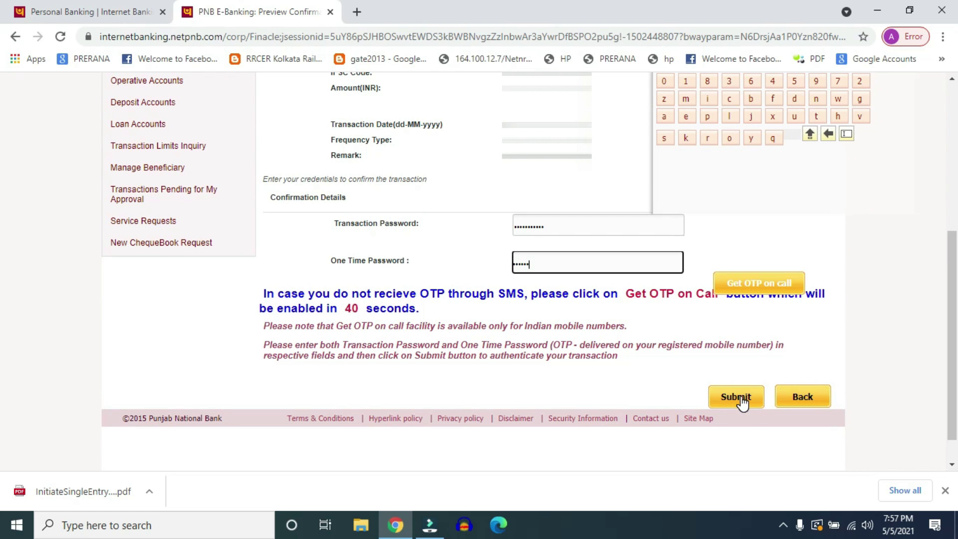
pyautogui.click(741, 398)
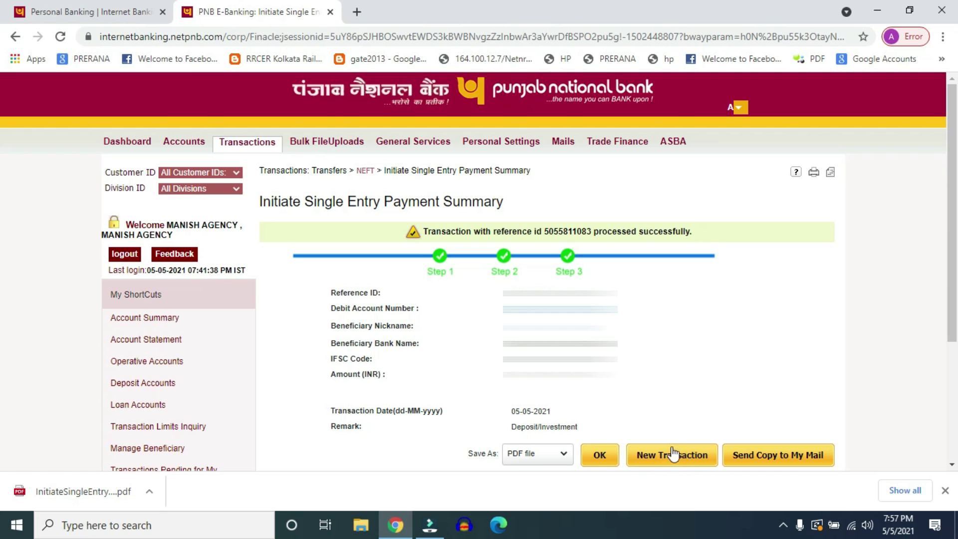
# Step: Start an RTGS payment of amount 1 with remark Deposit/Investment and continue, which gets rejected
pyautogui.moveTo(258, 148)
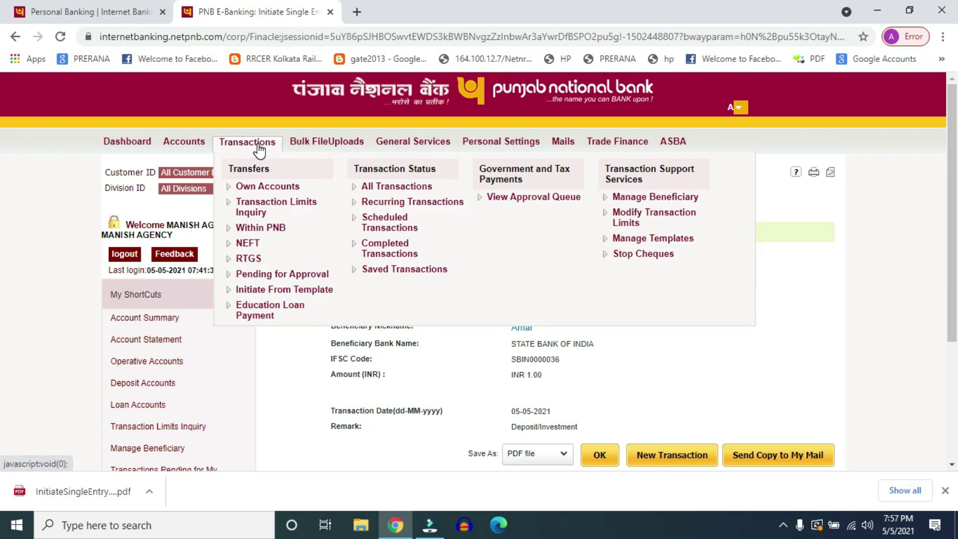
pyautogui.click(249, 258)
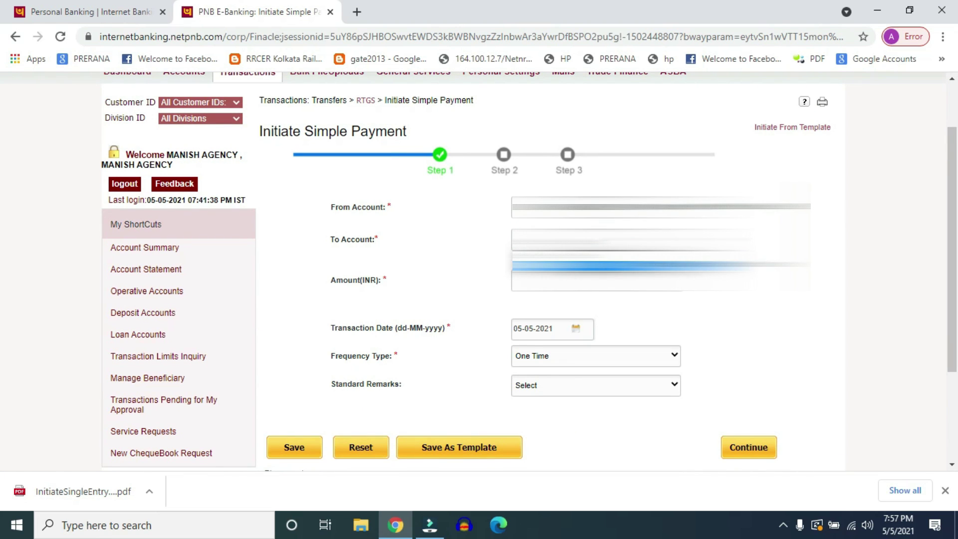
pyautogui.click(549, 282)
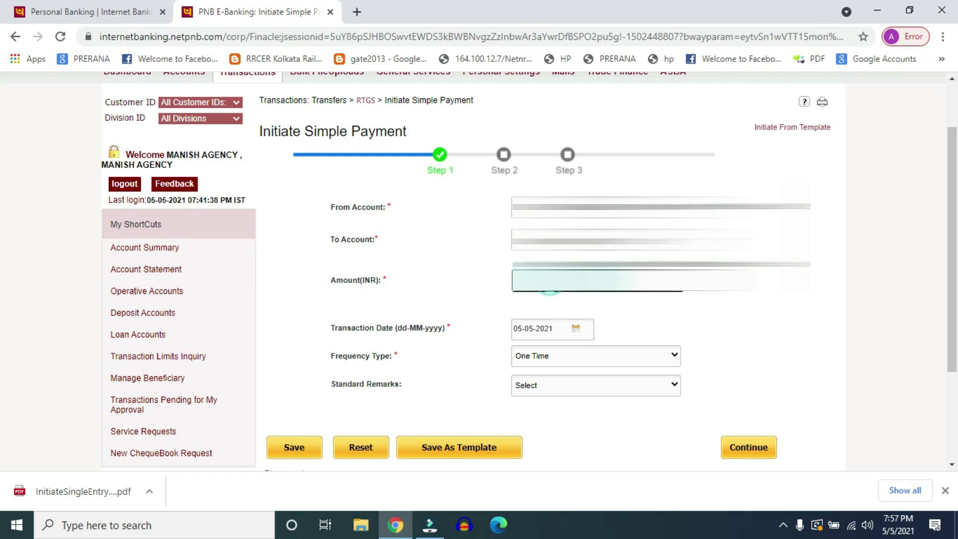
pyautogui.write('1')
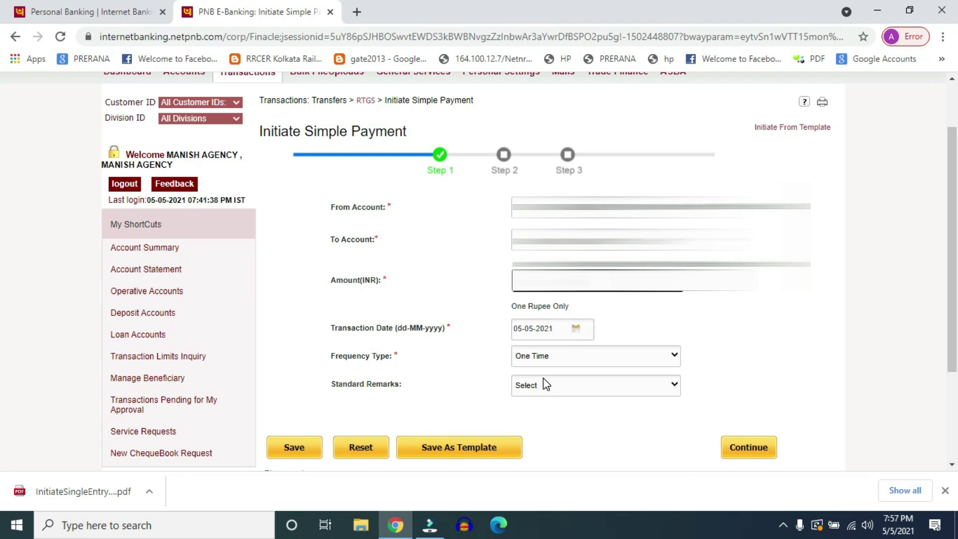
pyautogui.click(543, 385)
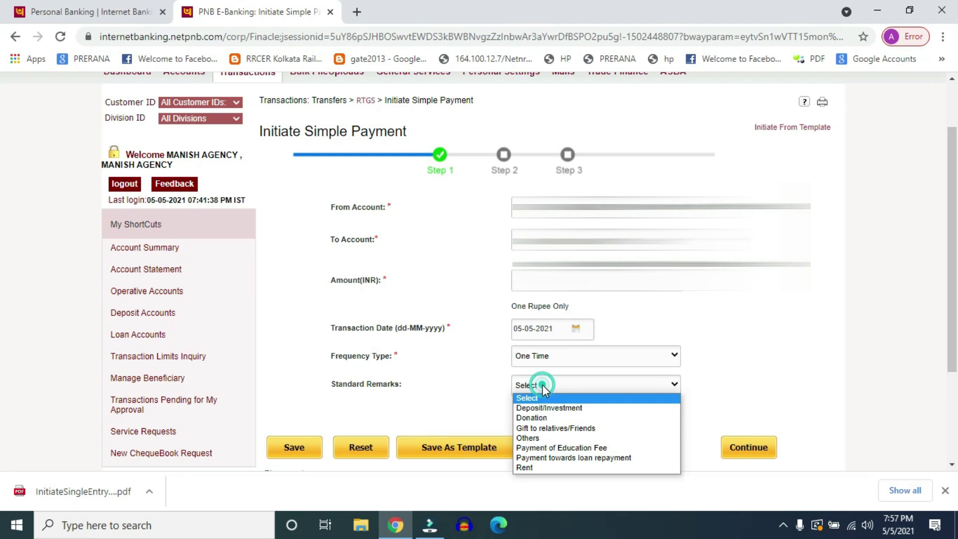
pyautogui.click(581, 407)
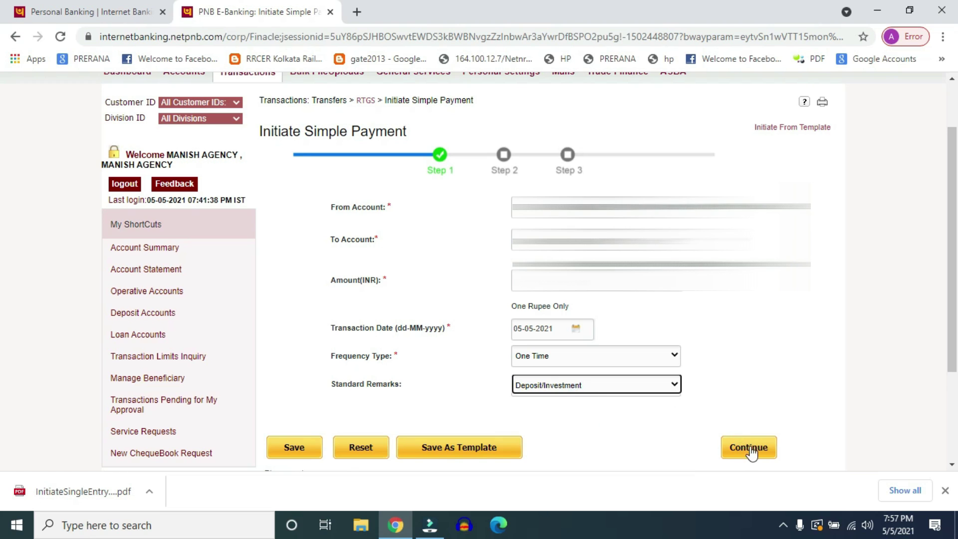
pyautogui.click(721, 448)
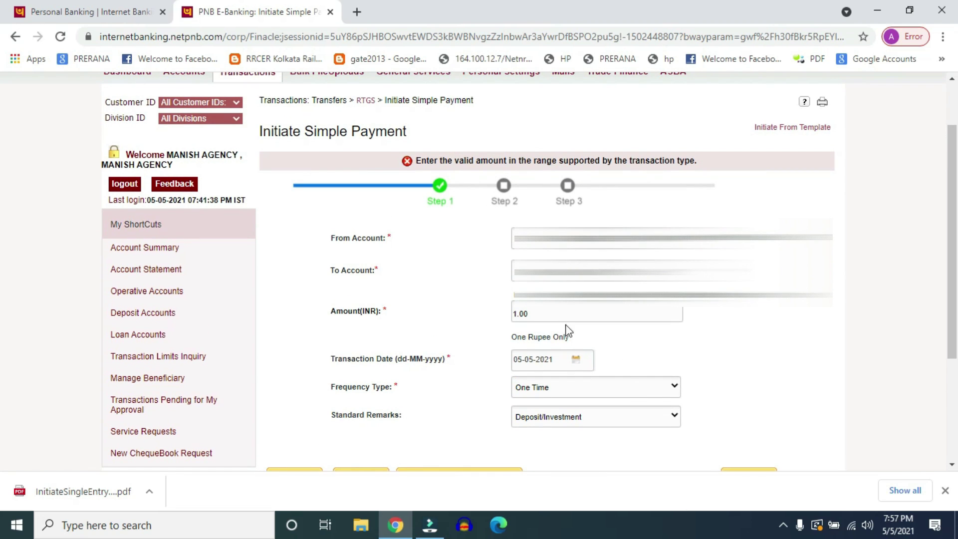
# Step: Replace the rejected amount with 200000 and continue to the RTGS preview
pyautogui.click(551, 314)
pyautogui.moveTo(550, 314); pyautogui.dragTo(465, 318)
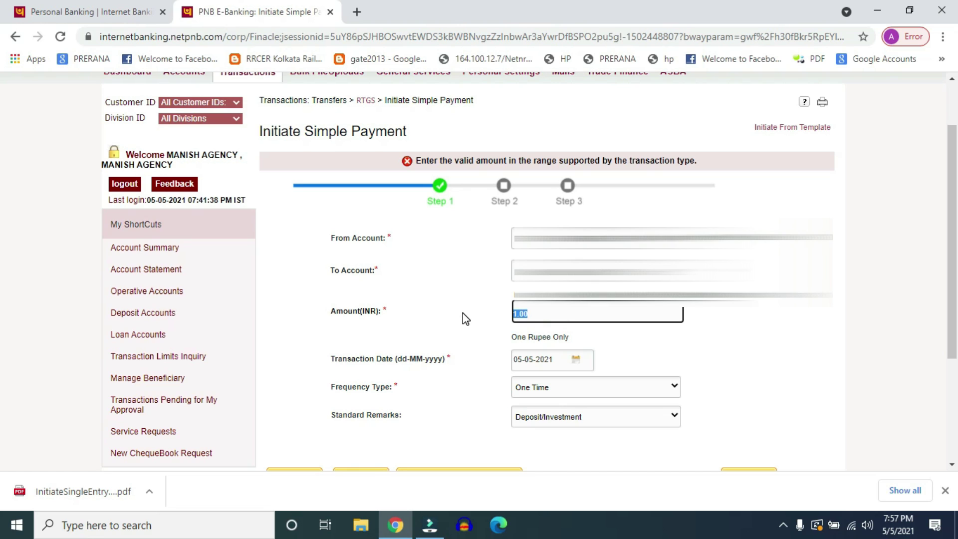
pyautogui.write('200000')
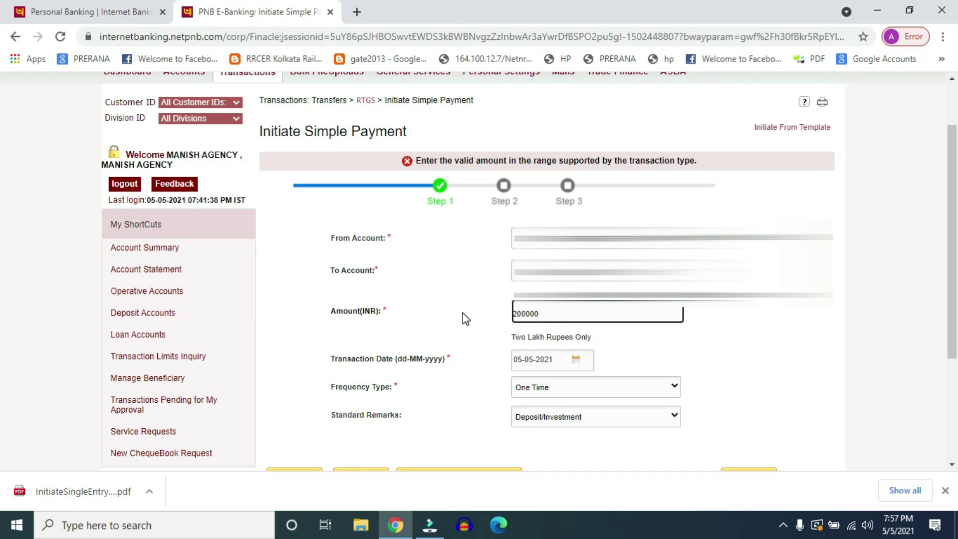
pyautogui.press('BackSpace')
pyautogui.write('0')
pyautogui.press('Tab')
pyautogui.scroll(-3, 697, 325)
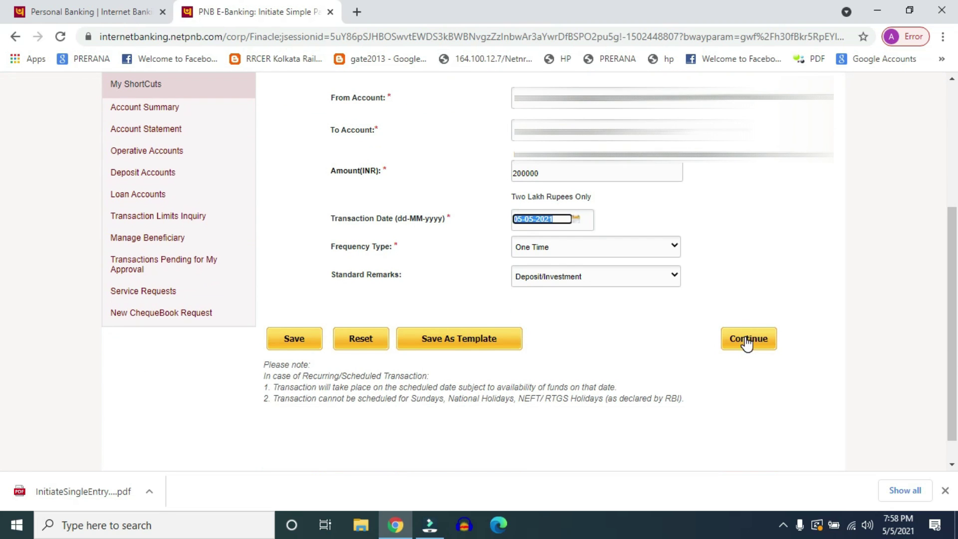
pyautogui.click(741, 337)
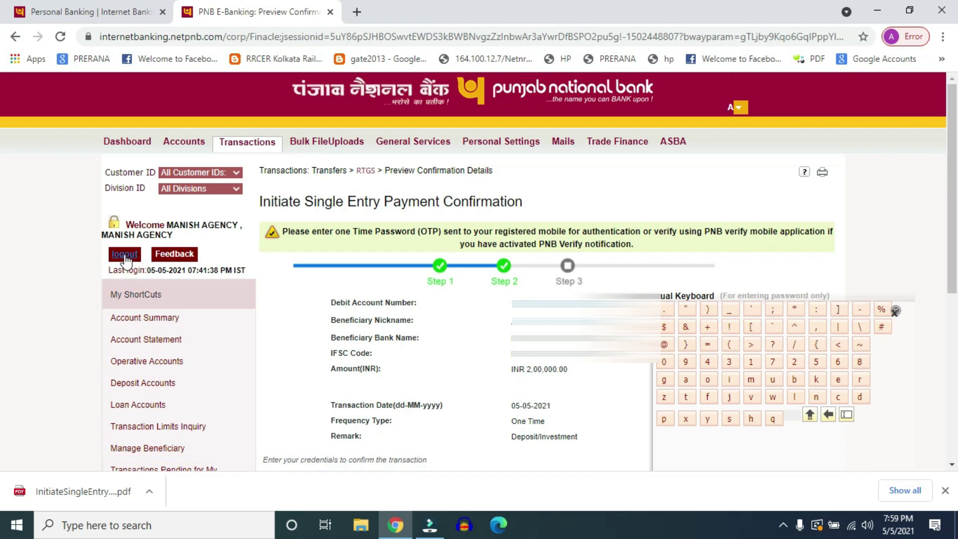
# Step: Log out from the RTGS confirmation page for the INR 2,00,000.00 payment
pyautogui.click(124, 256)
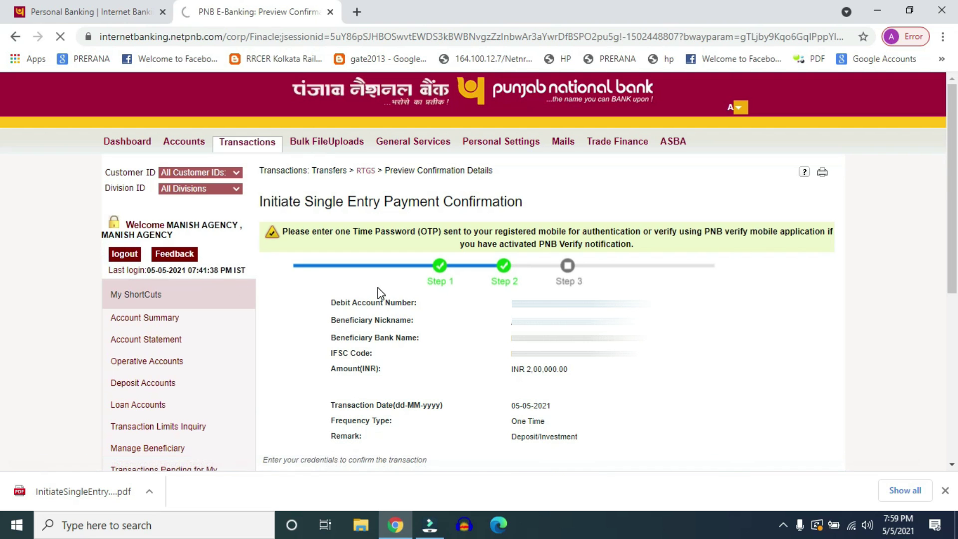